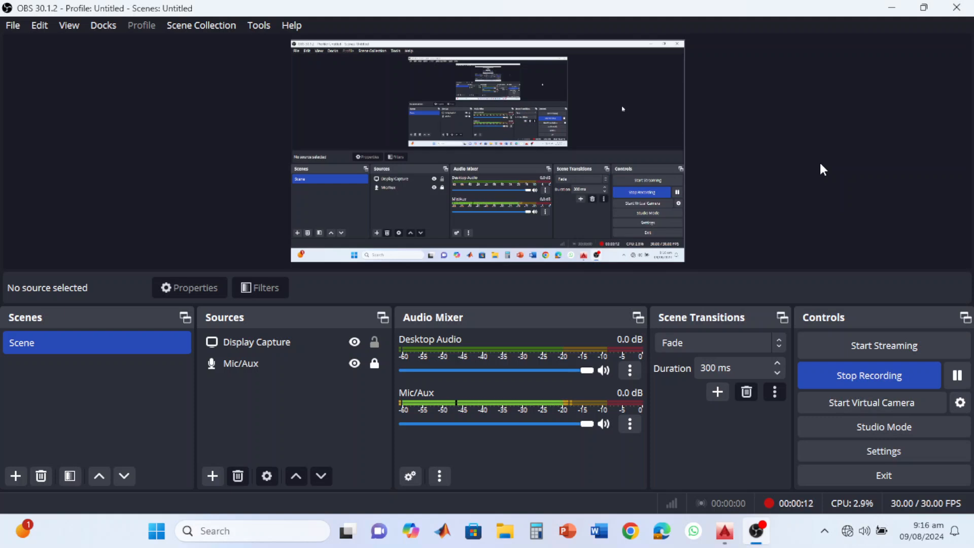
{"action": "key", "text": "alt"}
{"action": "key", "text": "super+p"}
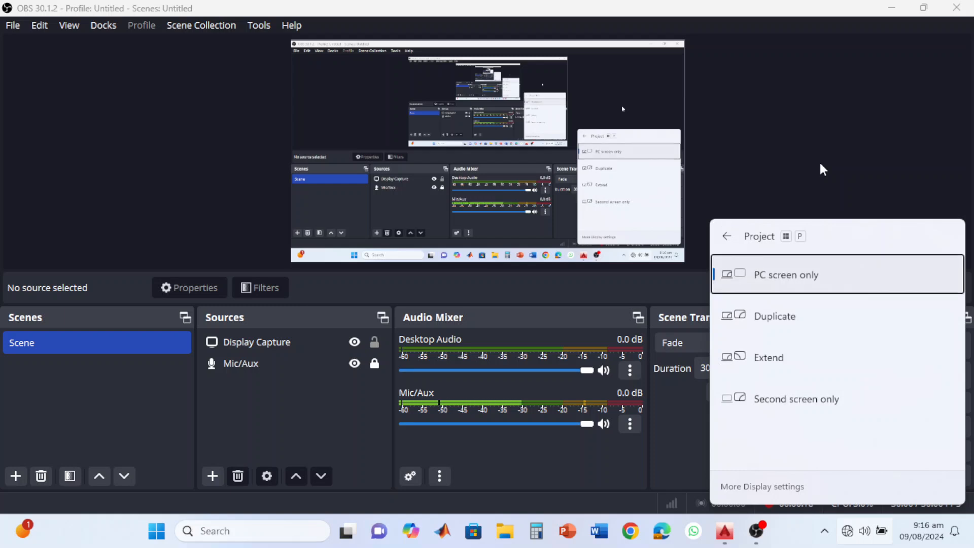
{"action": "key", "text": "Return"}
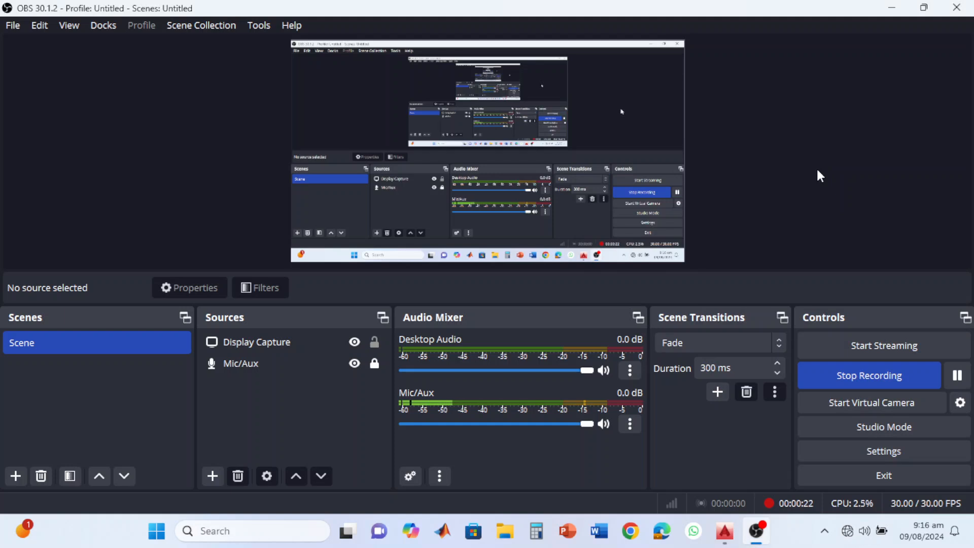
{"action": "key", "text": "super+p"}
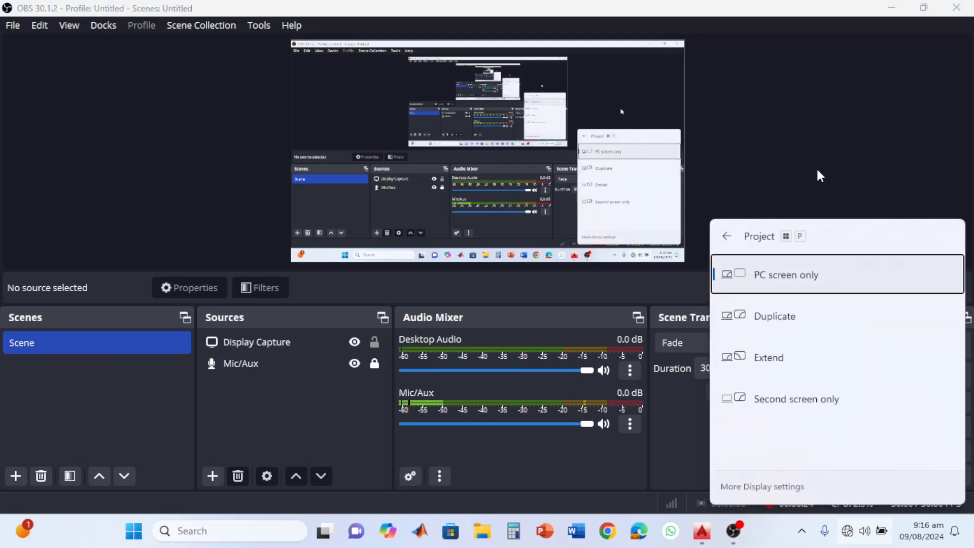
{"action": "left_click", "coordinate": [817, 171]}
{"action": "left_click", "coordinate": [958, 376]}
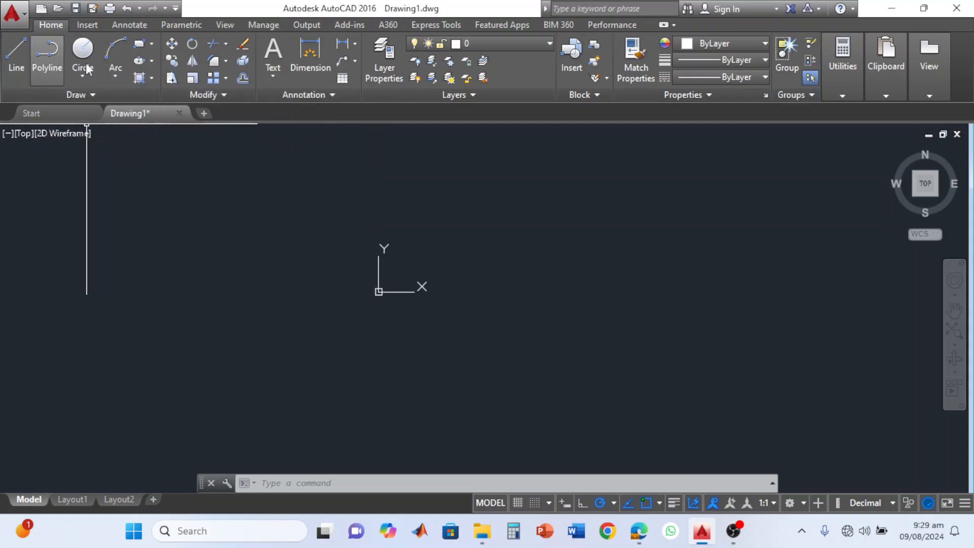
Draw a wide upward-bulging arc around the origin marker with the 3-Point arc method.
{"action": "left_click", "coordinate": [116, 74]}
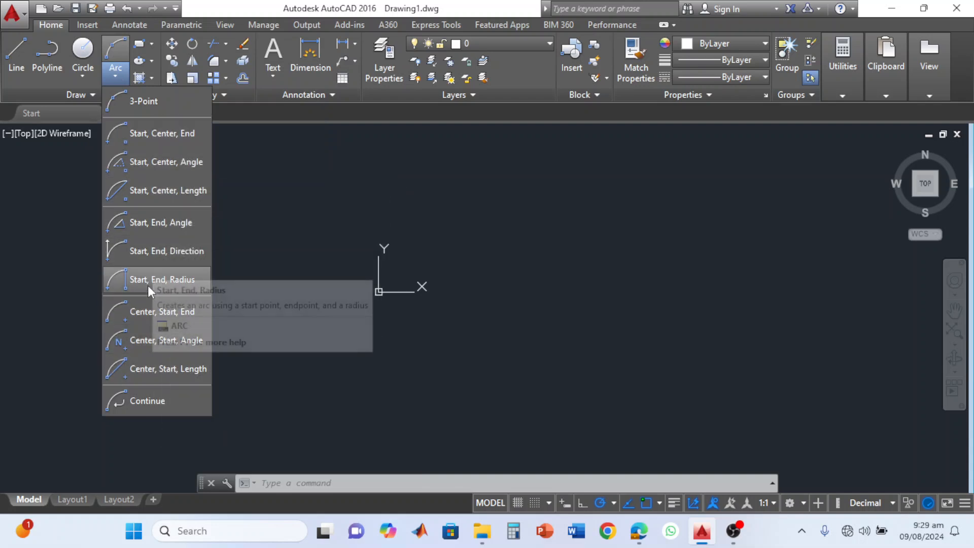
{"action": "left_click", "coordinate": [150, 105]}
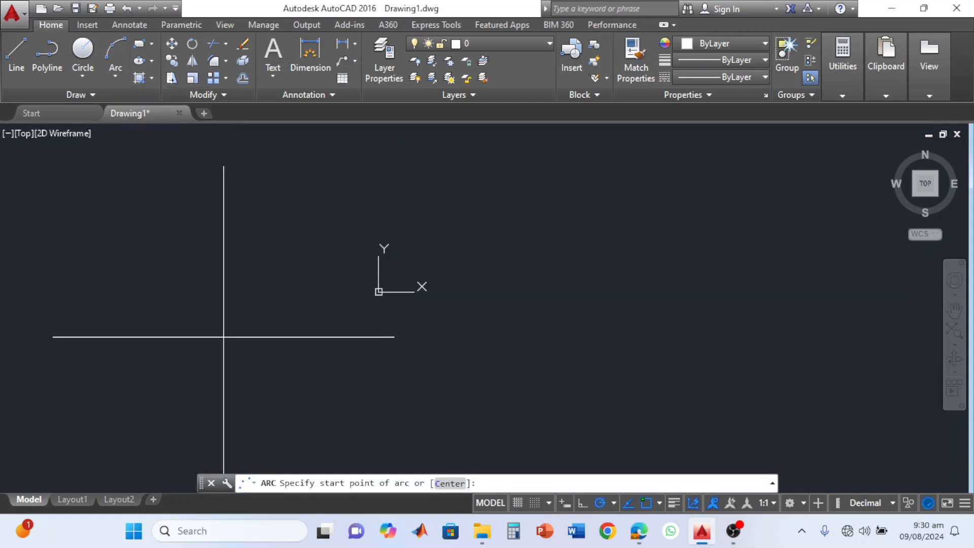
{"action": "left_click", "coordinate": [234, 333]}
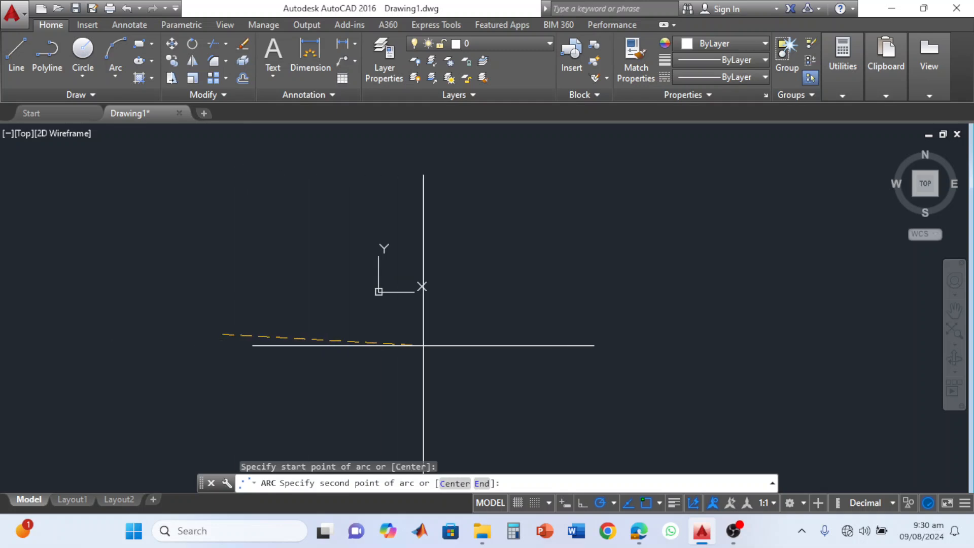
{"action": "left_click", "coordinate": [405, 203]}
{"action": "left_click", "coordinate": [566, 334]}
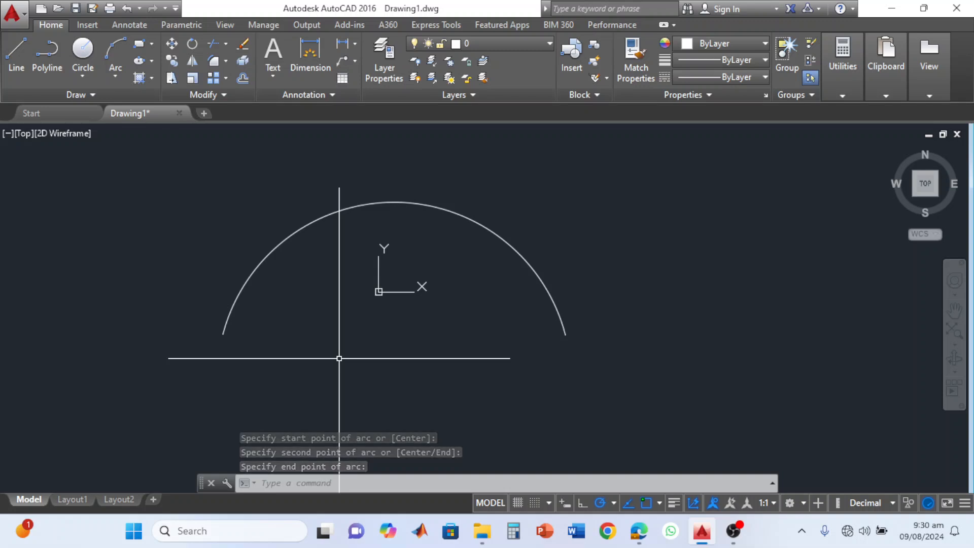
Draw a vertical line in the empty space east of the arc.
{"action": "left_click", "coordinate": [116, 81]}
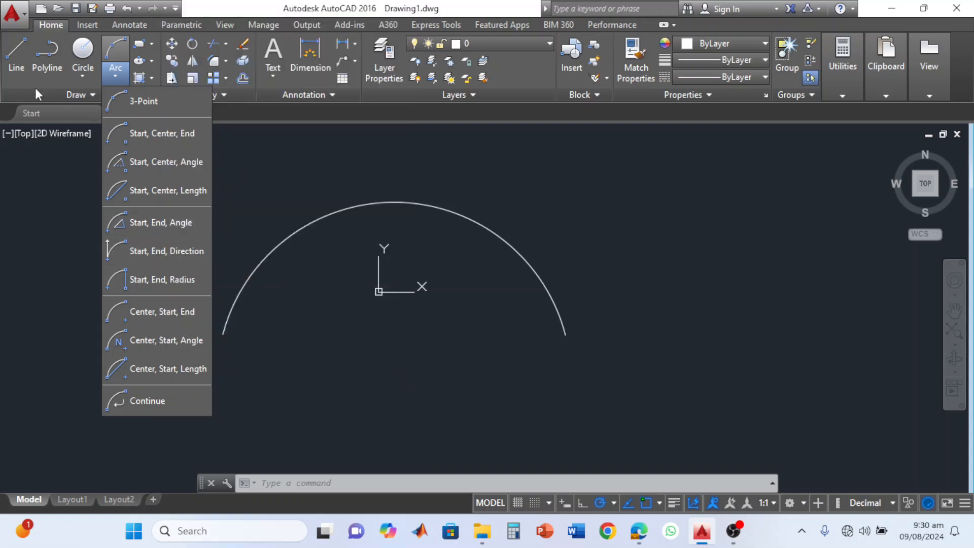
{"action": "left_click", "coordinate": [17, 56]}
{"action": "middle_click_drag", "start_coordinate": [592, 337], "coordinate": [313, 348]}
{"action": "left_click", "coordinate": [429, 250]}
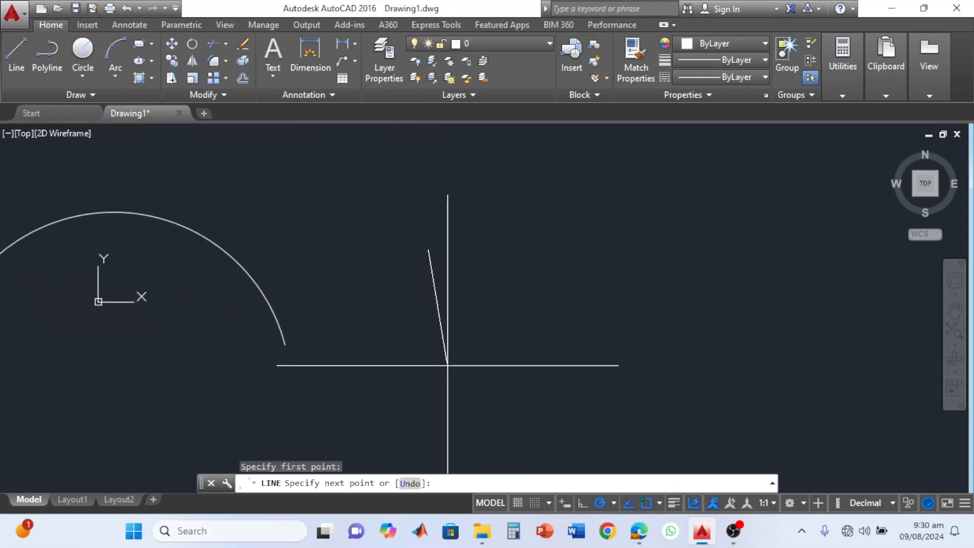
{"action": "left_click", "coordinate": [577, 411]}
{"action": "key", "text": "Return"}
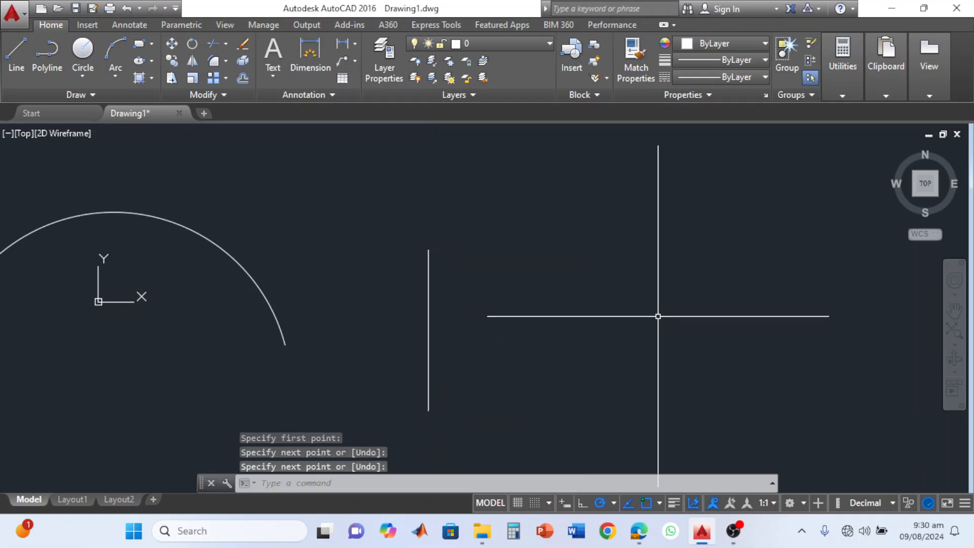
Draw a second vertical line of similar length, parallel to and east of the first one.
{"action": "left_click", "coordinate": [16, 54]}
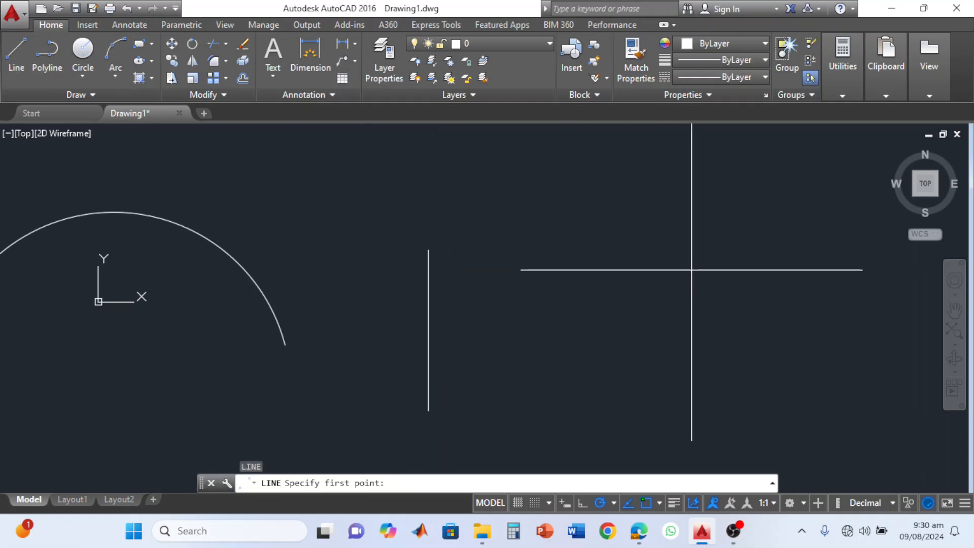
{"action": "left_click", "coordinate": [683, 249]}
{"action": "left_click", "coordinate": [682, 405]}
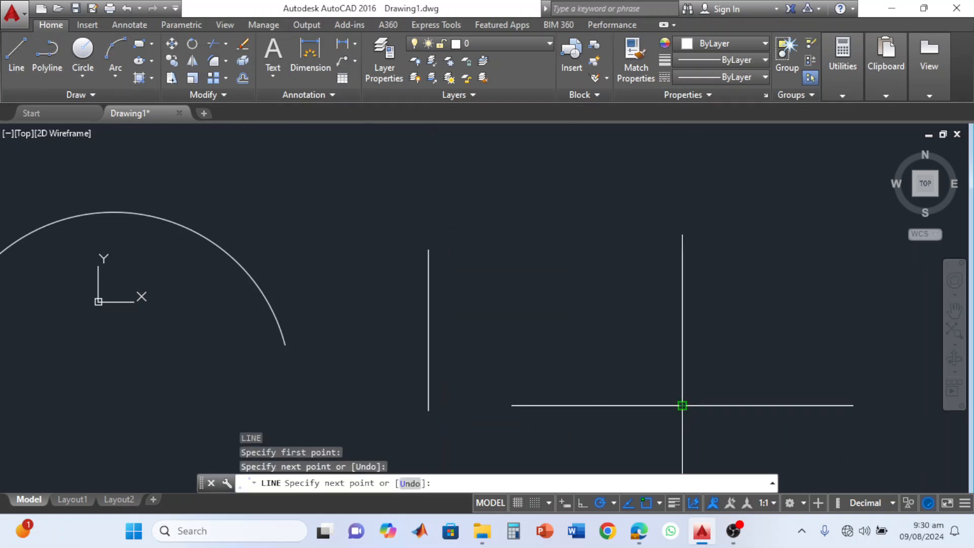
{"action": "key", "text": "Return"}
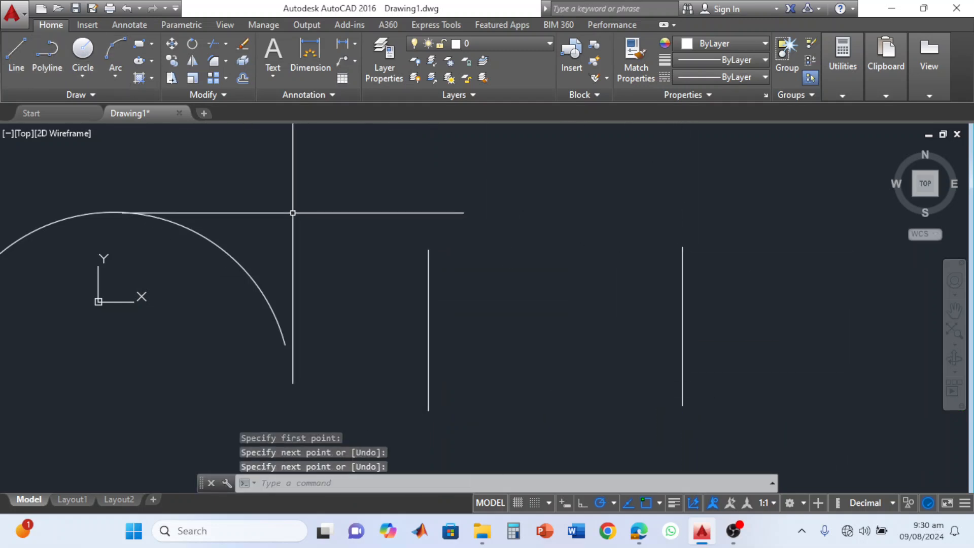
Connect the upper ends of the two vertical lines with an upward-bulging Start, End, Direction arc.
{"action": "left_click", "coordinate": [115, 78]}
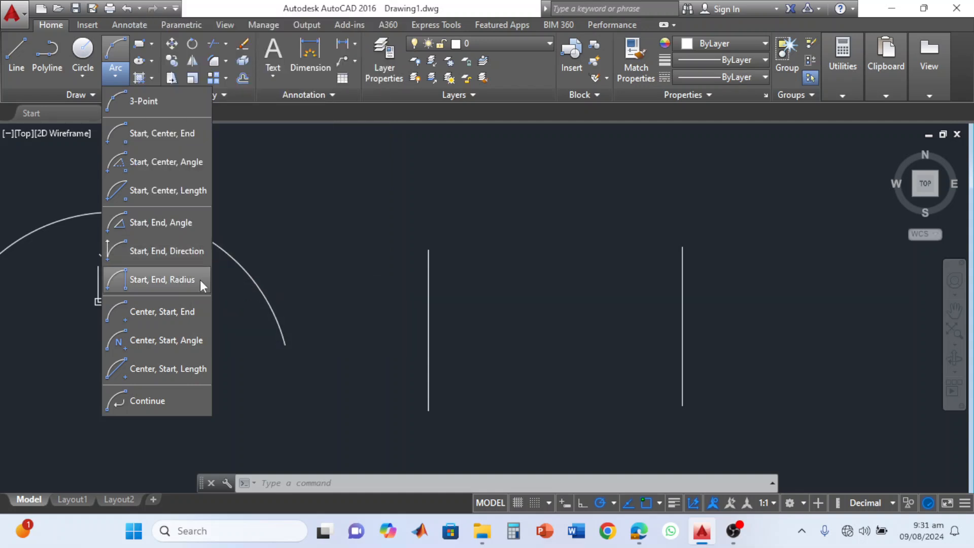
{"action": "left_click", "coordinate": [145, 252]}
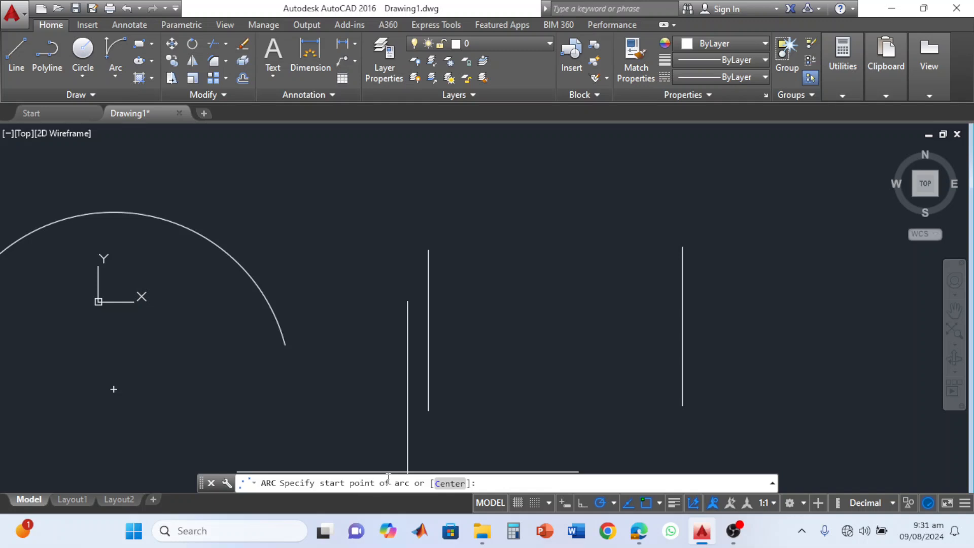
{"action": "left_click", "coordinate": [429, 249]}
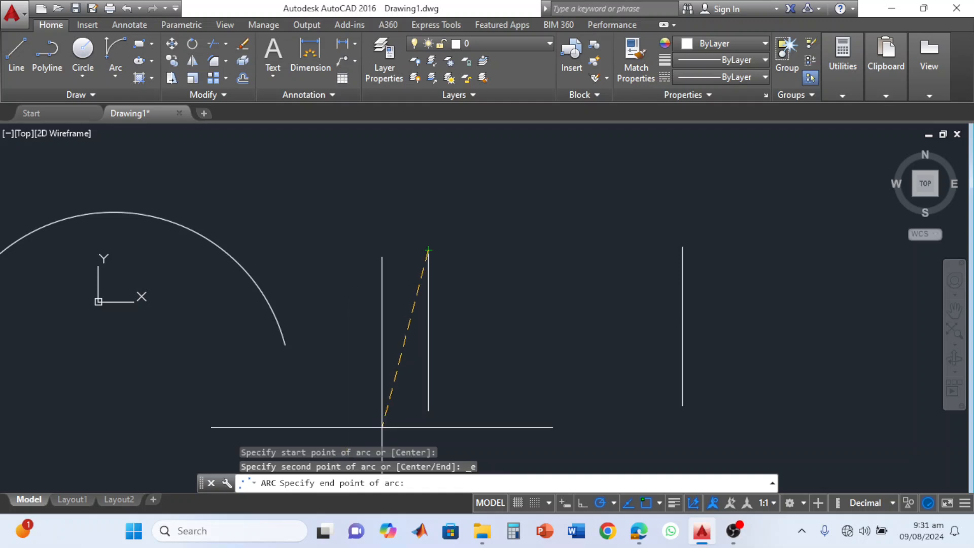
{"action": "left_click", "coordinate": [682, 248]}
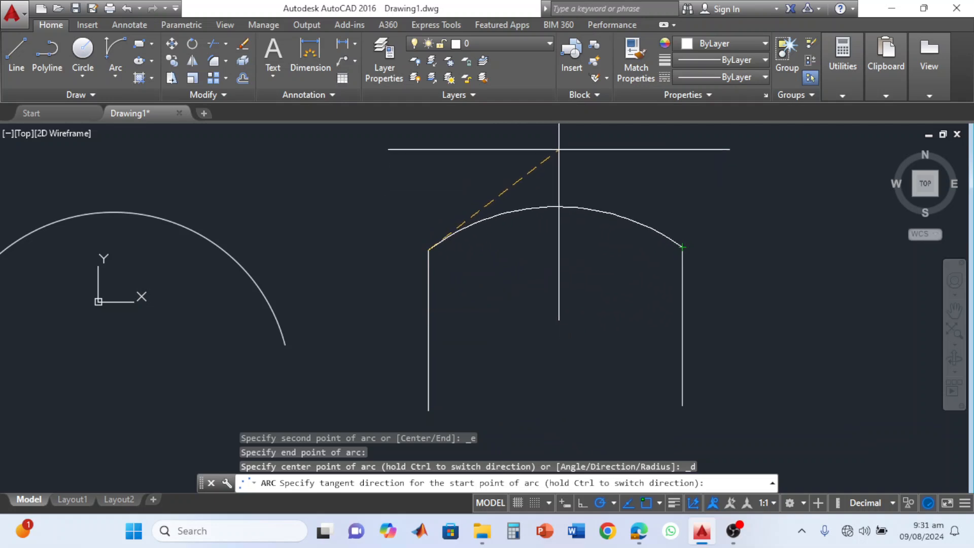
{"action": "left_click", "coordinate": [534, 144]}
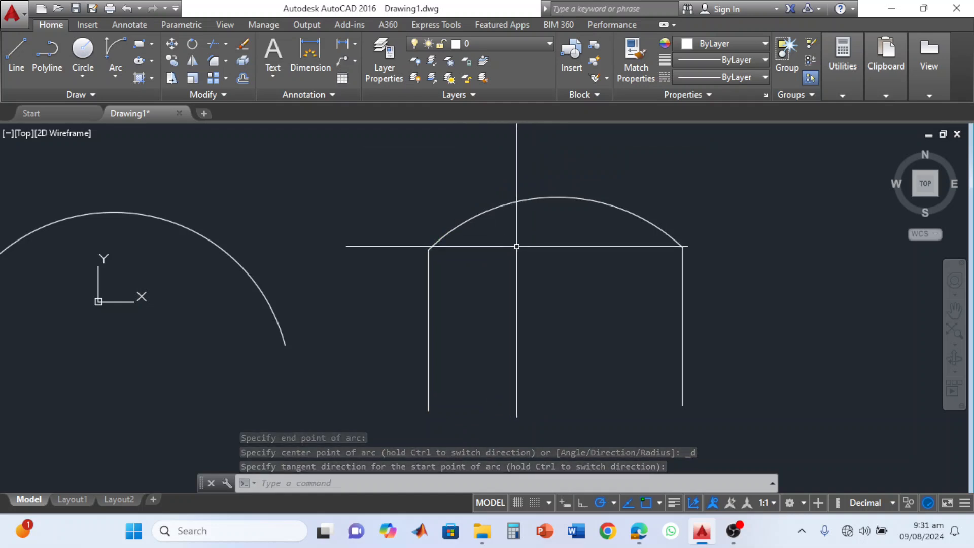
Stretch the connecting arc by its midpoint, first flatter and then upward into a nearly semicircular arch.
{"action": "left_click", "coordinate": [557, 198]}
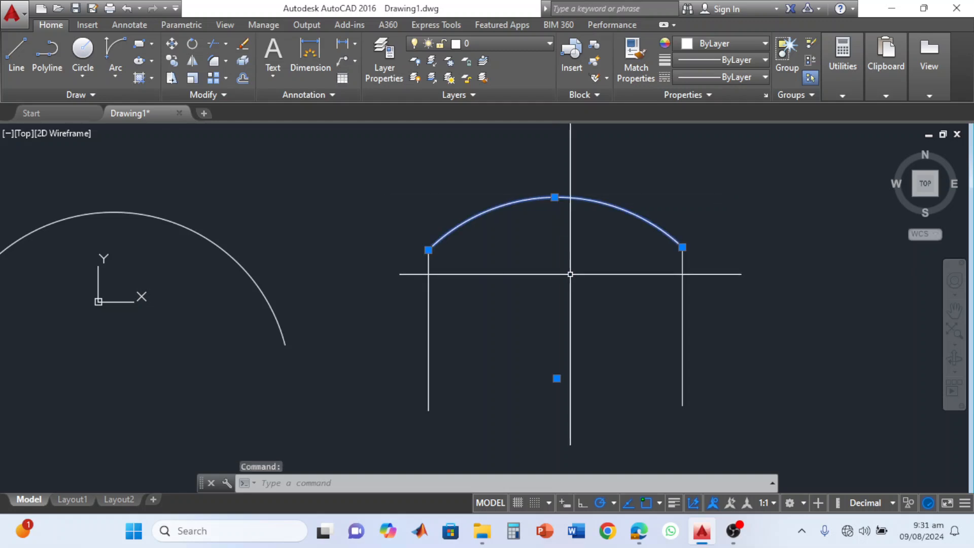
{"action": "left_click", "coordinate": [554, 197]}
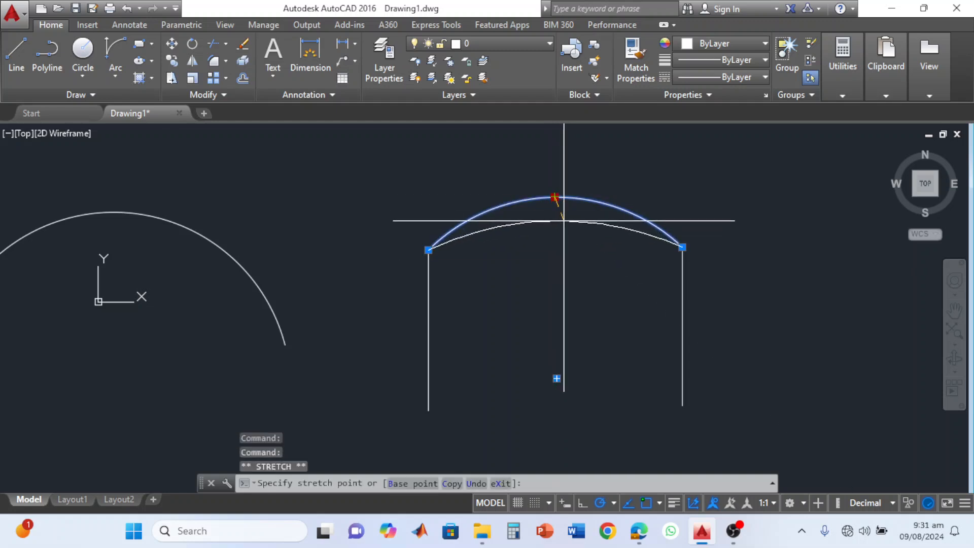
{"action": "left_click", "coordinate": [563, 220]}
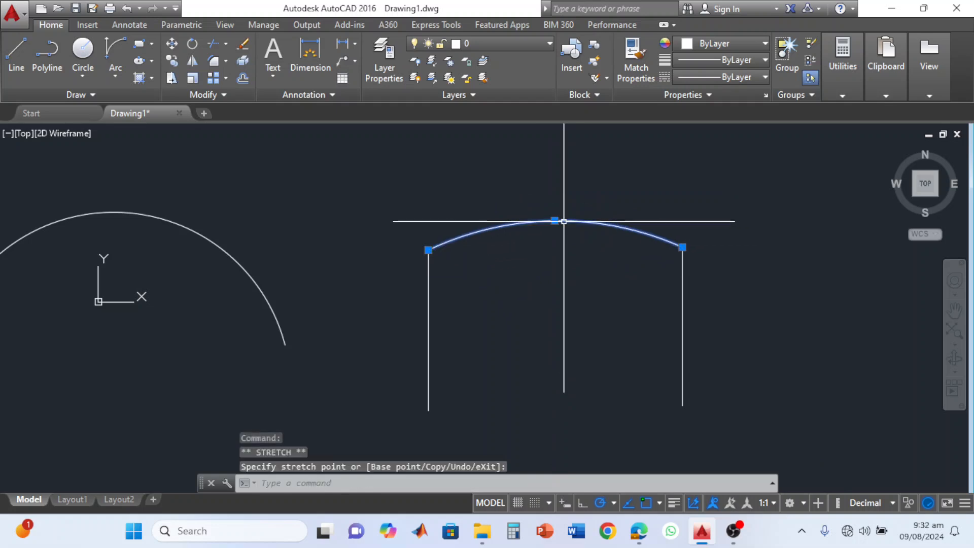
{"action": "left_click", "coordinate": [555, 221]}
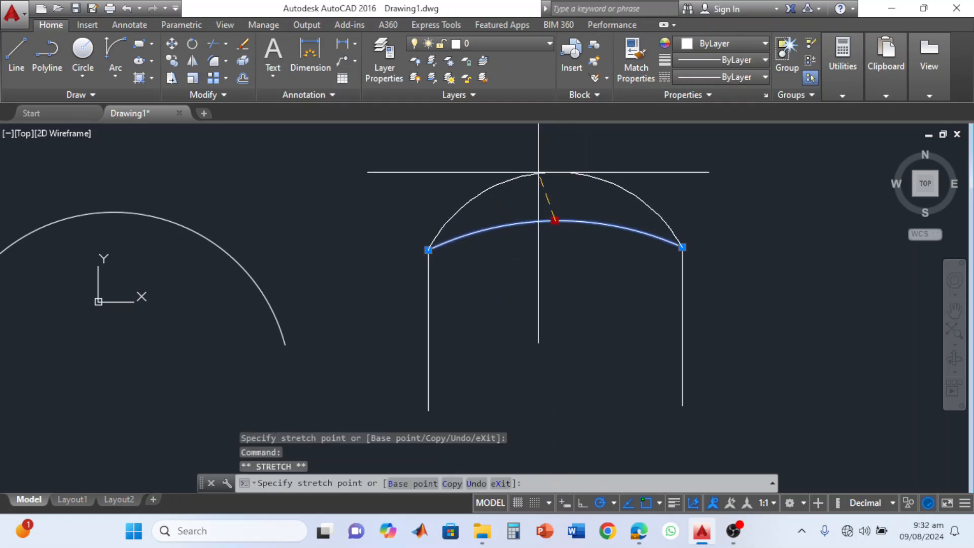
{"action": "left_click", "coordinate": [543, 138]}
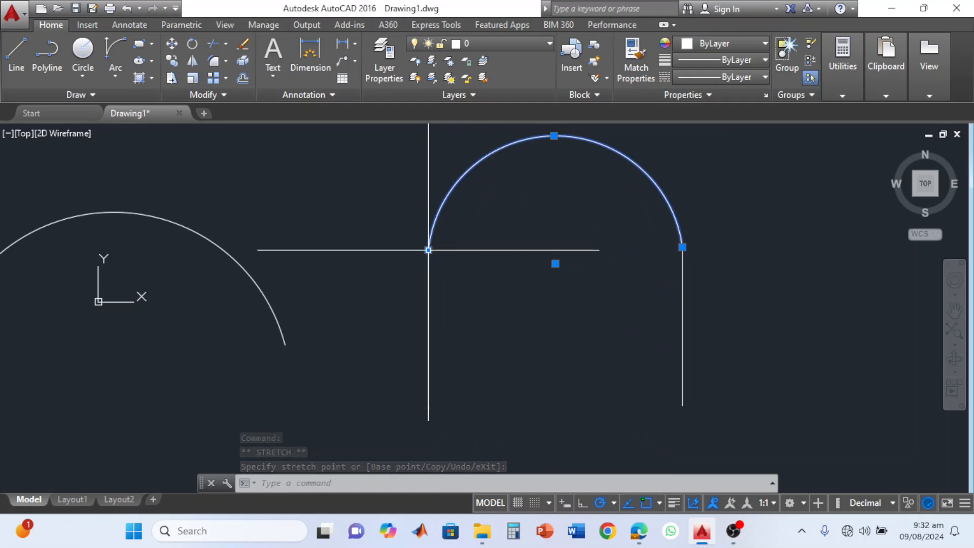
Draw a vertical line under the arch near its west line, and turn polar tracking on.
{"action": "left_click", "coordinate": [16, 65]}
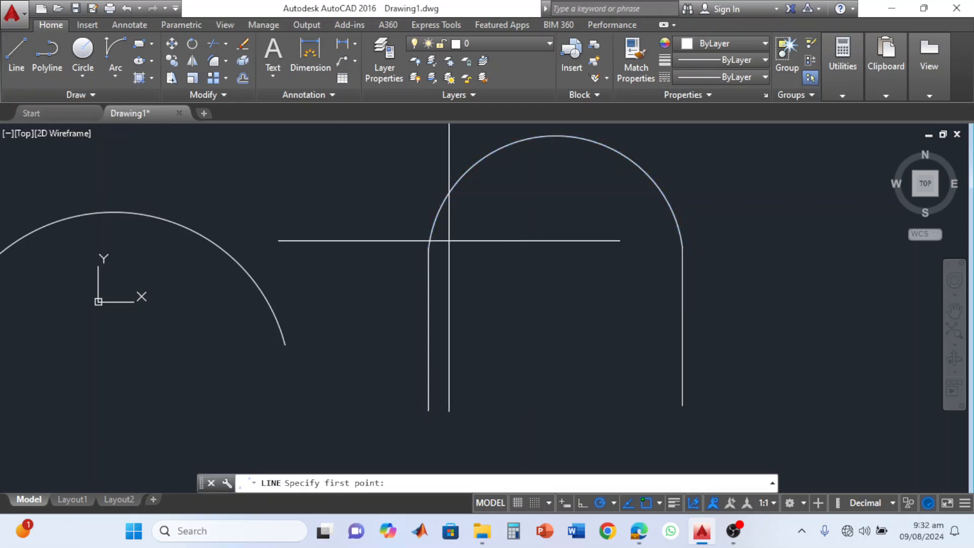
{"action": "left_click", "coordinate": [501, 262]}
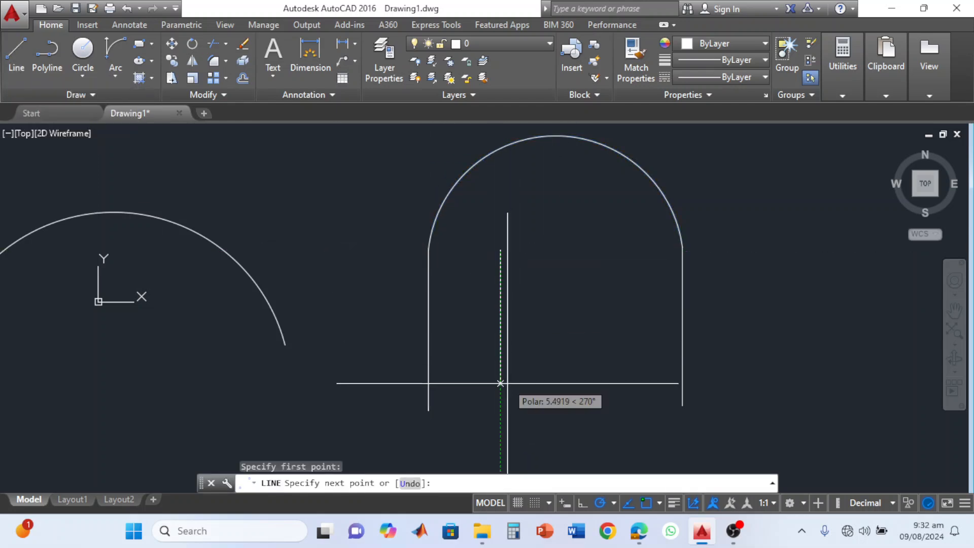
{"action": "left_click", "coordinate": [500, 407]}
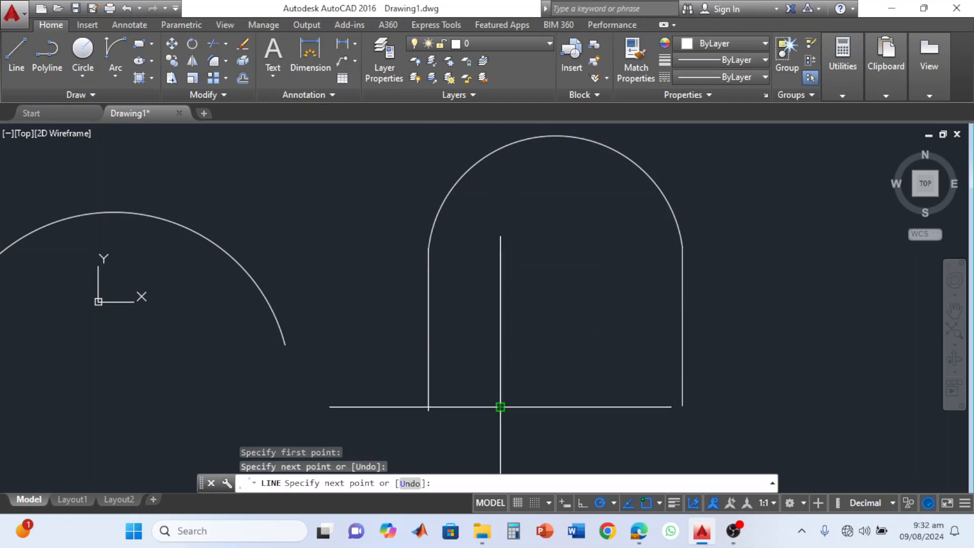
{"action": "key", "text": "Escape"}
{"action": "key", "text": "F8"}
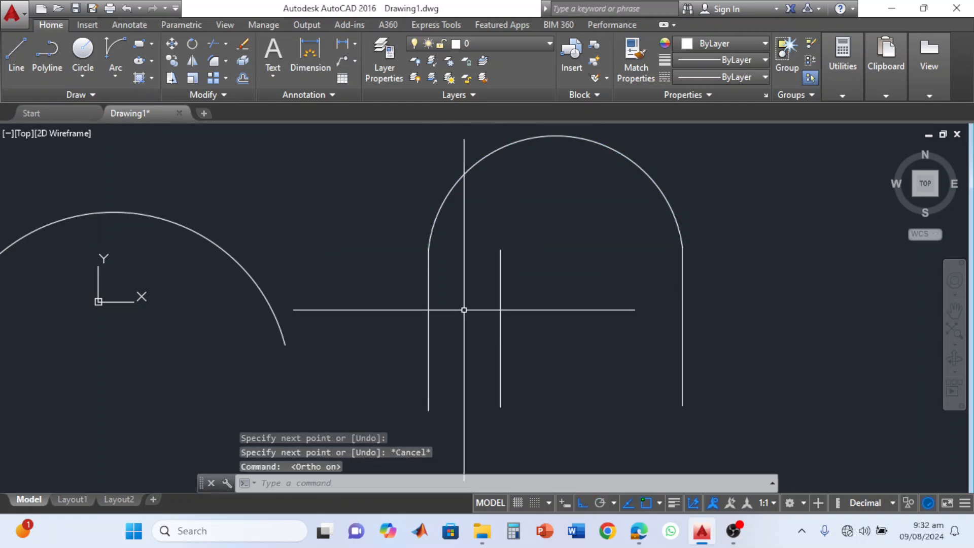
{"action": "left_click", "coordinate": [600, 503]}
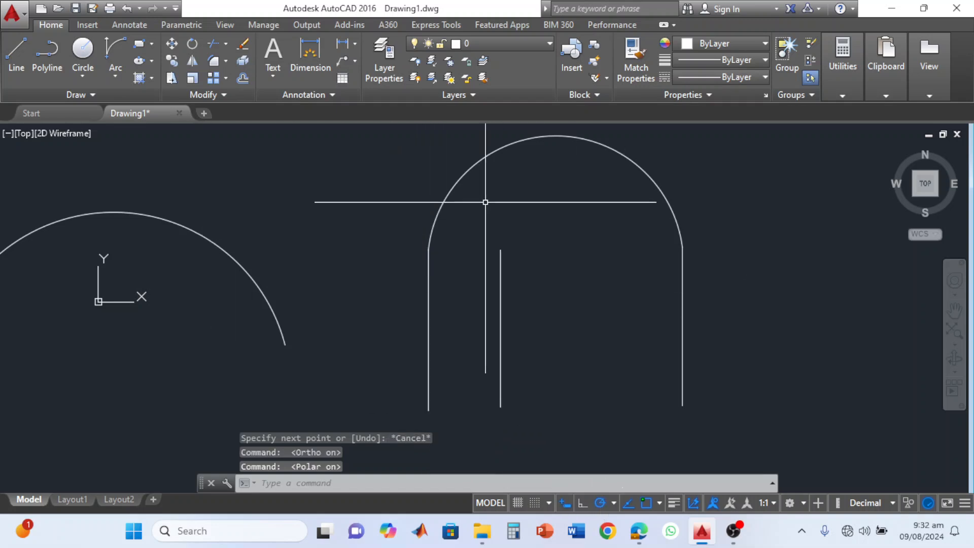
Stretch the arch's west endpoint onto the inner line's upper end, and reshape its curve by stretching the midpoint down and back up.
{"action": "left_click", "coordinate": [459, 192]}
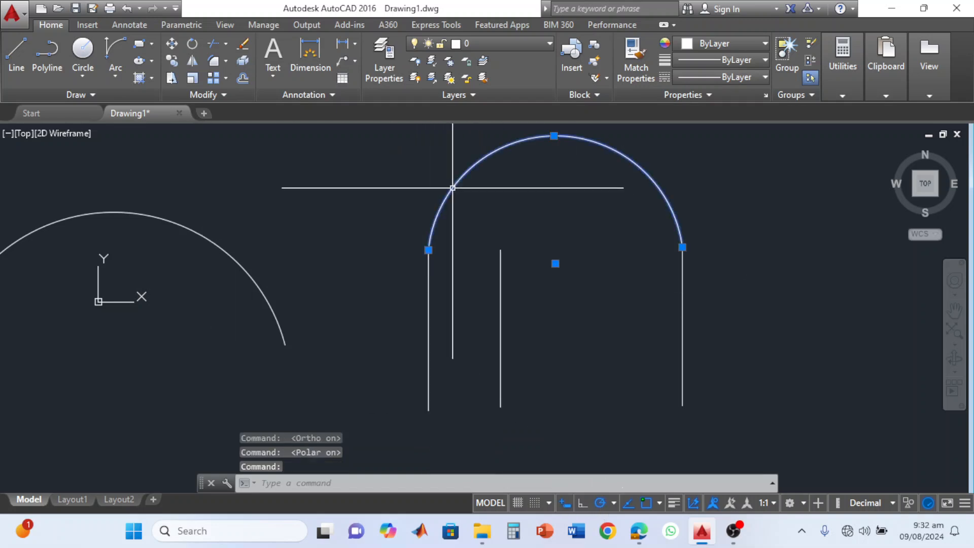
{"action": "left_click", "coordinate": [429, 251]}
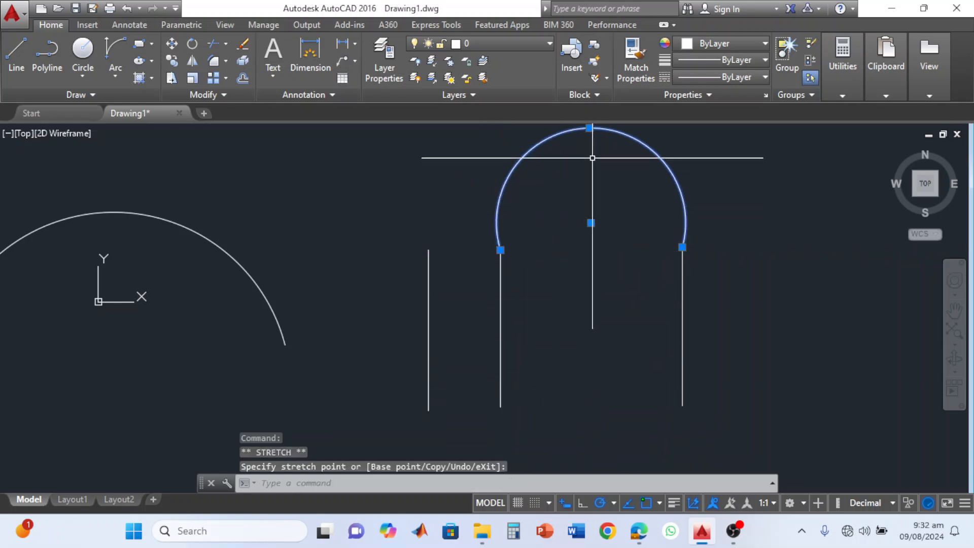
{"action": "left_click", "coordinate": [590, 129]}
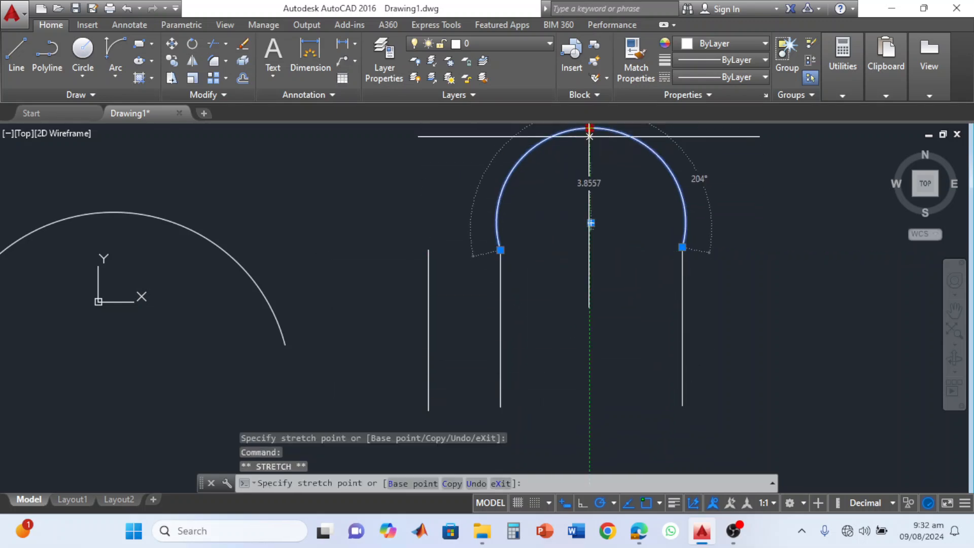
{"action": "left_click", "coordinate": [589, 180]}
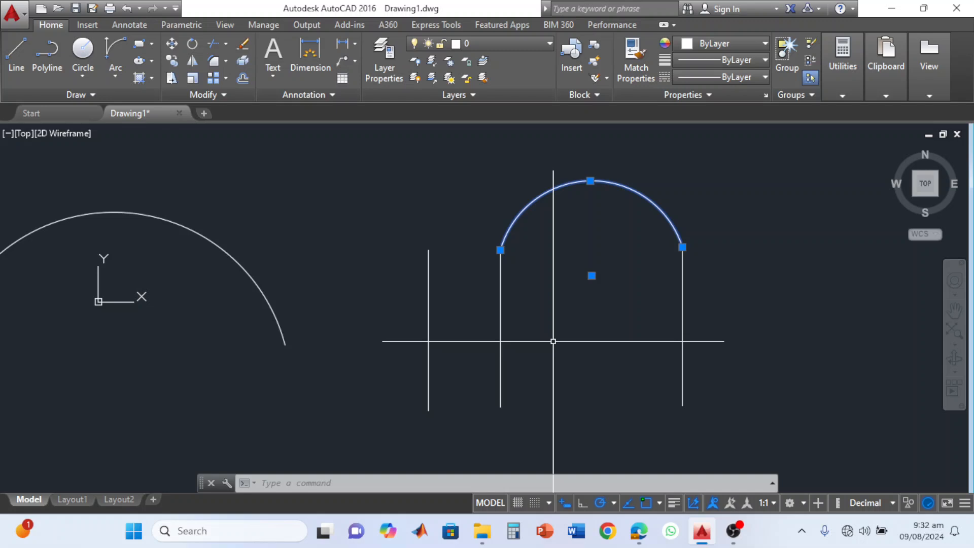
{"action": "left_click", "coordinate": [590, 180]}
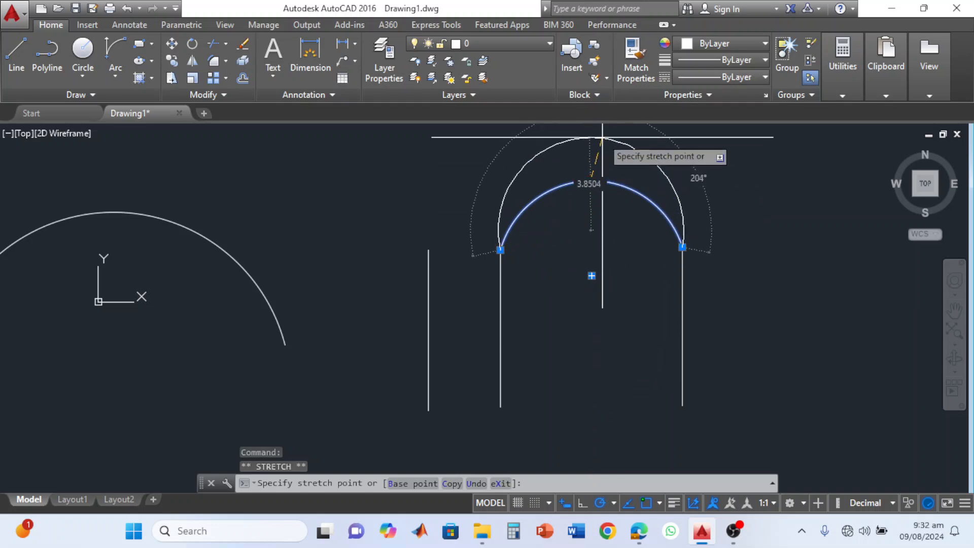
{"action": "left_click", "coordinate": [605, 143]}
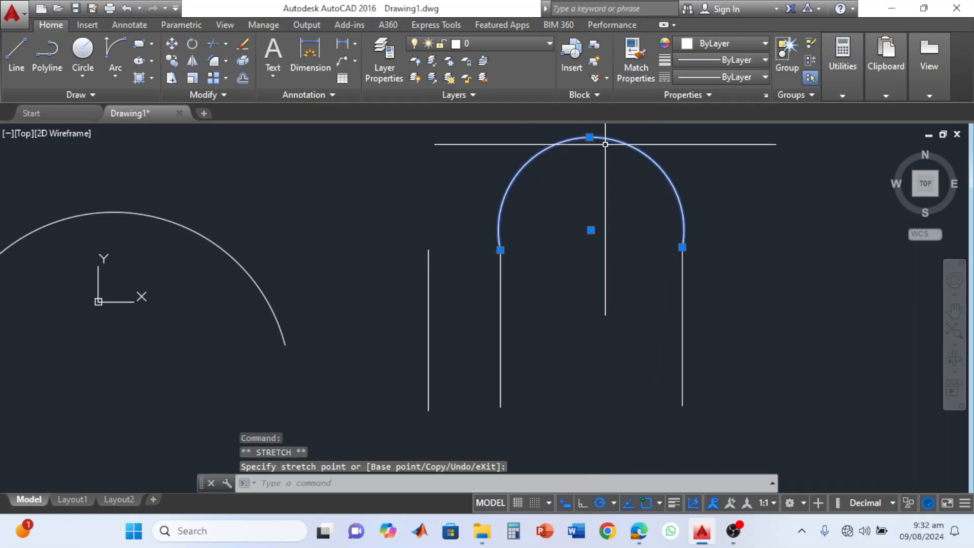
Stretch the arch's east endpoint inward, and return it to the upper end of the east line.
{"action": "left_click", "coordinate": [683, 248]}
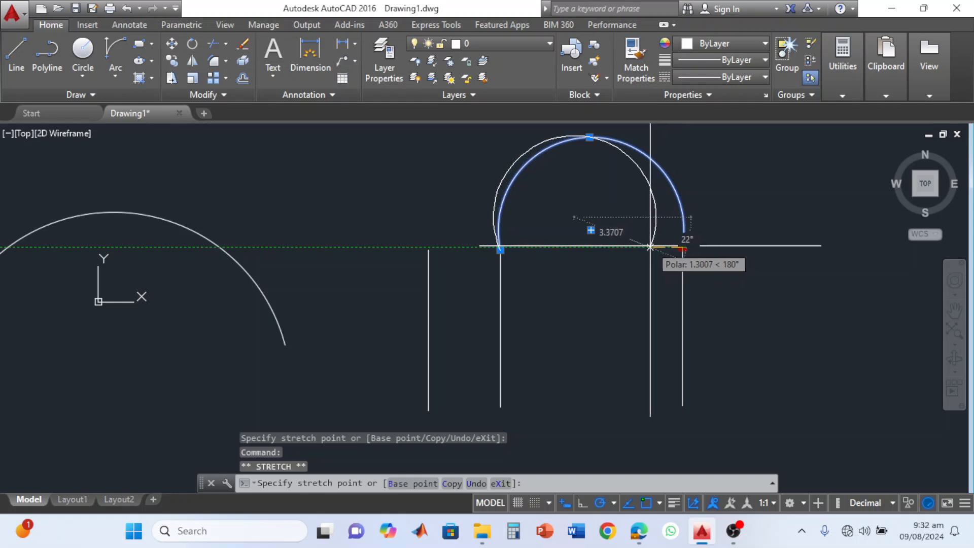
{"action": "left_click", "coordinate": [645, 248]}
{"action": "mouse_move", "coordinate": [644, 247]}
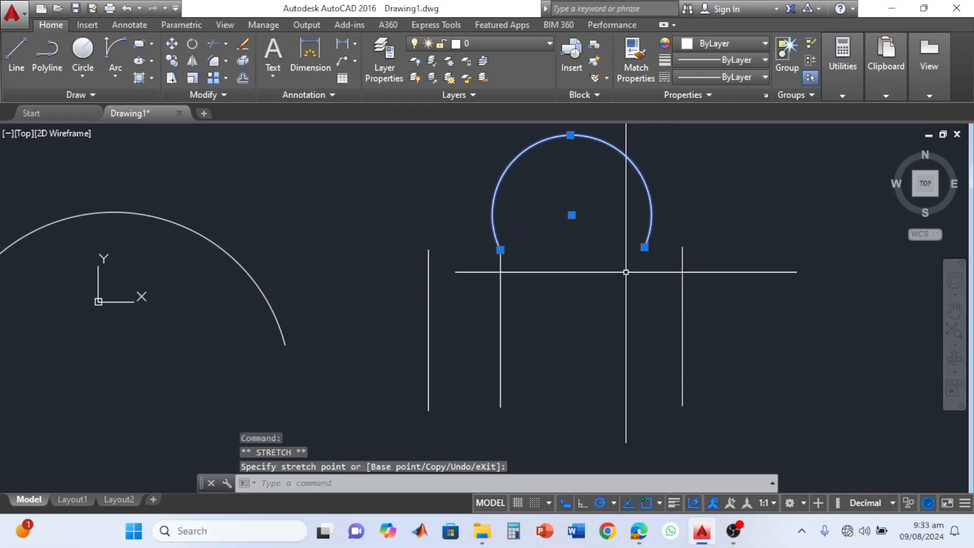
{"action": "left_click", "coordinate": [645, 247]}
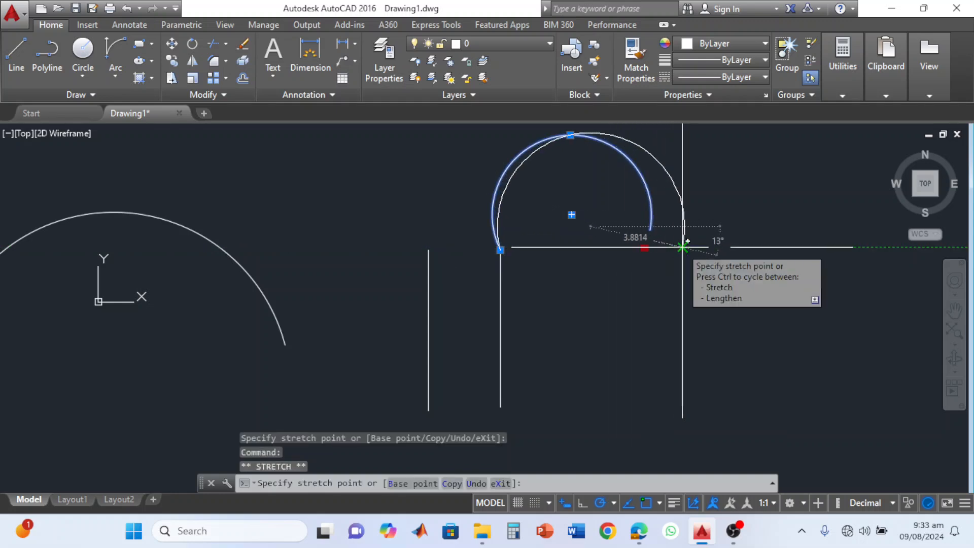
{"action": "left_click", "coordinate": [682, 248]}
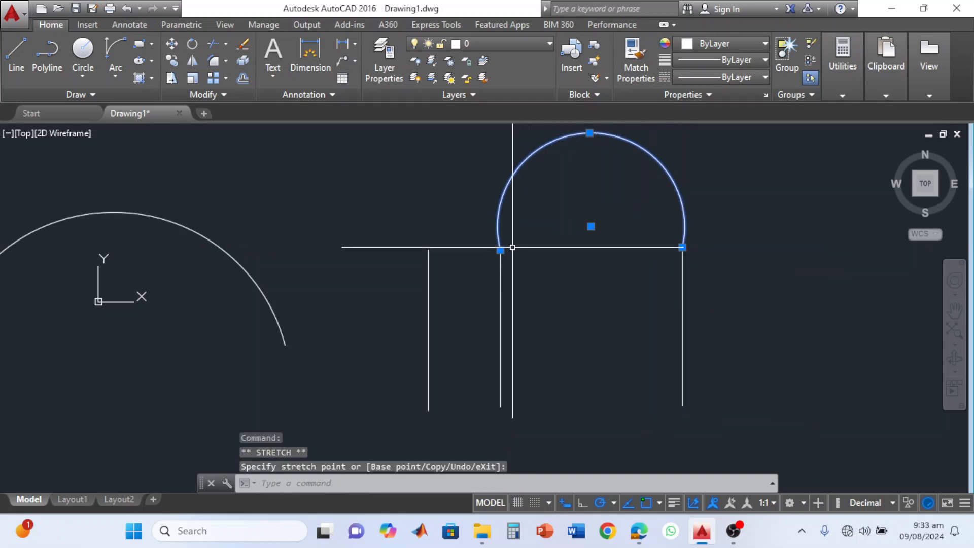
Move the whole arch by its center point east of the lines, and bring it back slightly off the line ends.
{"action": "left_click", "coordinate": [591, 226]}
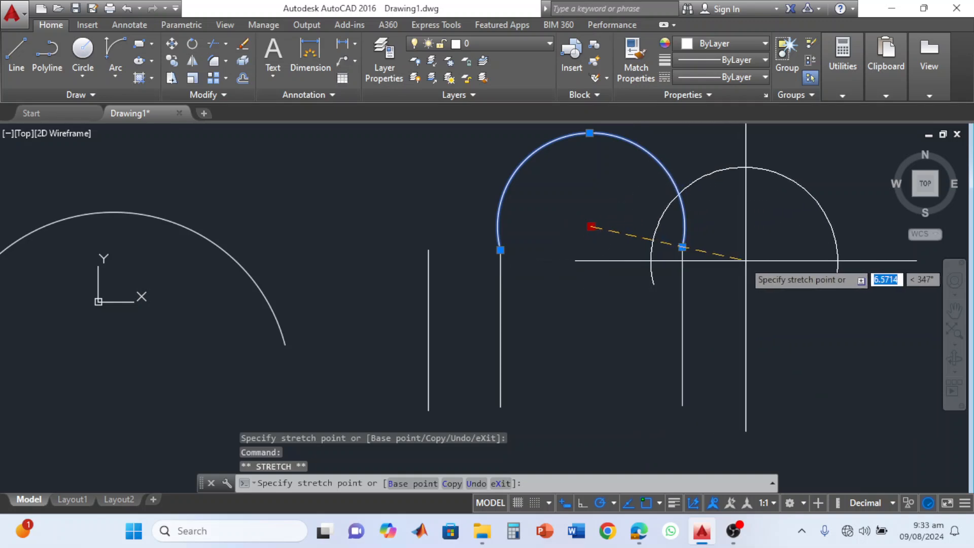
{"action": "left_click", "coordinate": [805, 261]}
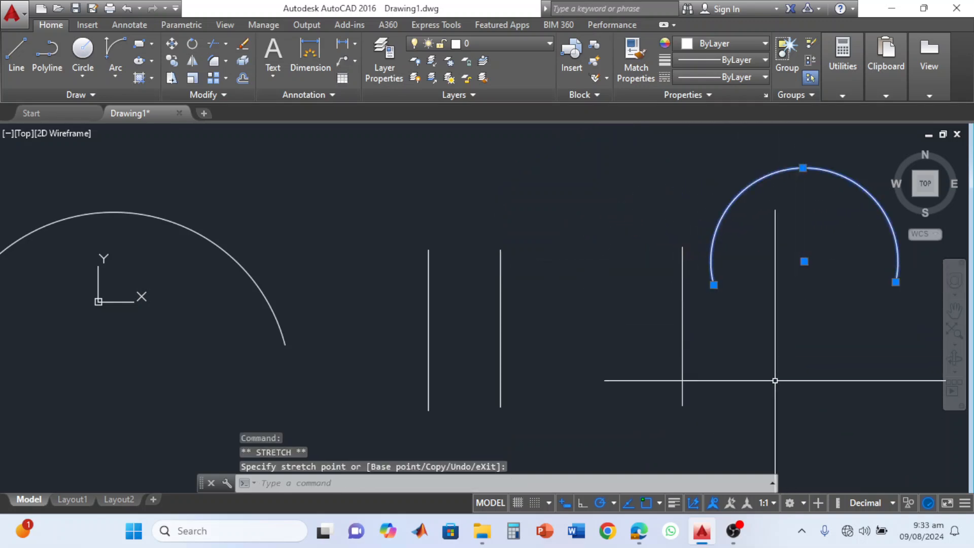
{"action": "left_click", "coordinate": [804, 261]}
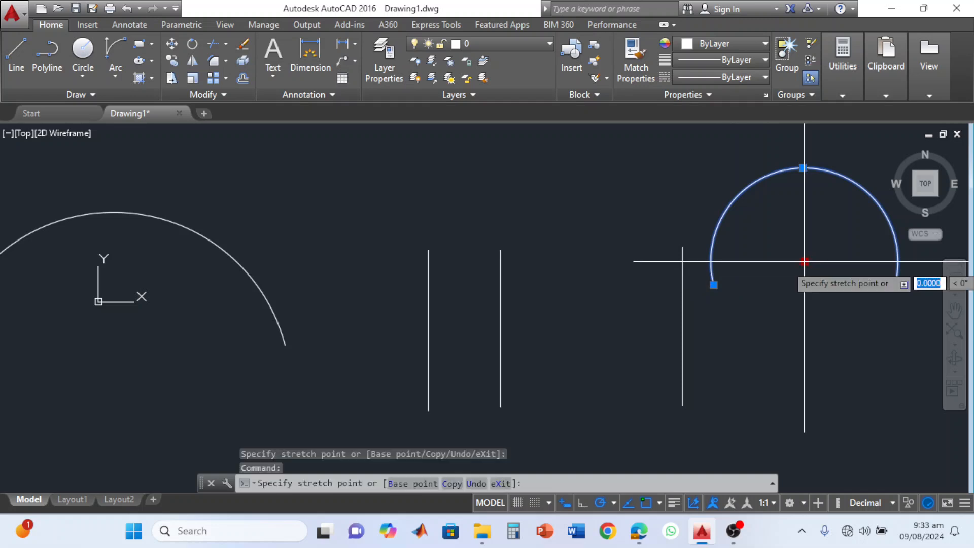
{"action": "left_click", "coordinate": [605, 231]}
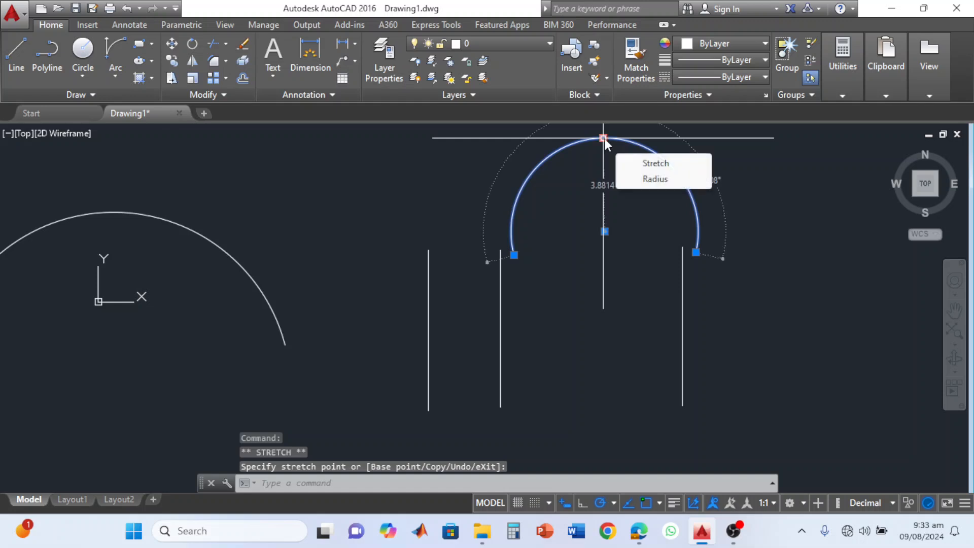
Stretch the arch's midpoint straight down to flatten the curve.
{"action": "left_click", "coordinate": [604, 138]}
{"action": "left_click", "coordinate": [604, 176]}
{"action": "mouse_move", "coordinate": [607, 177]}
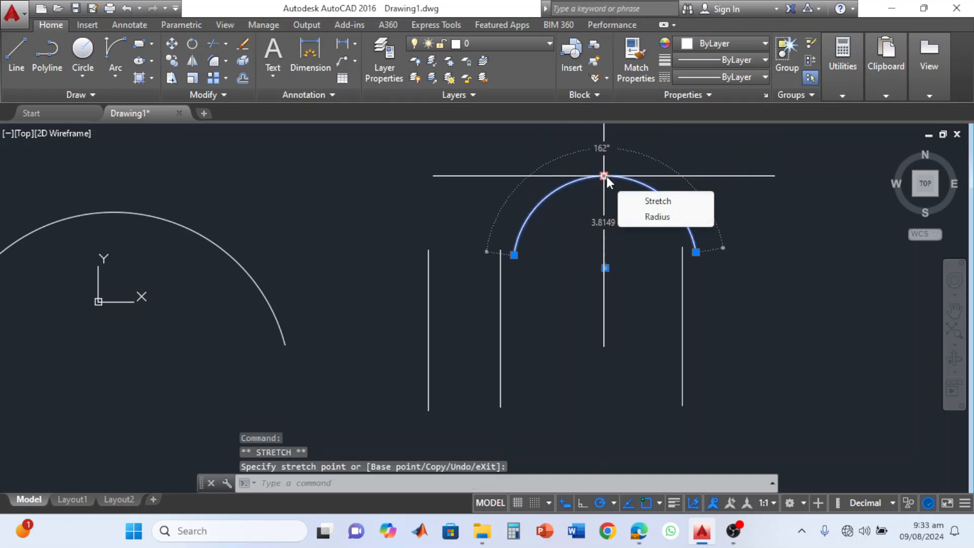
Stretch the arc's east endpoint up along its curve, and pull it down and outward past the east line.
{"action": "left_click", "coordinate": [696, 252]}
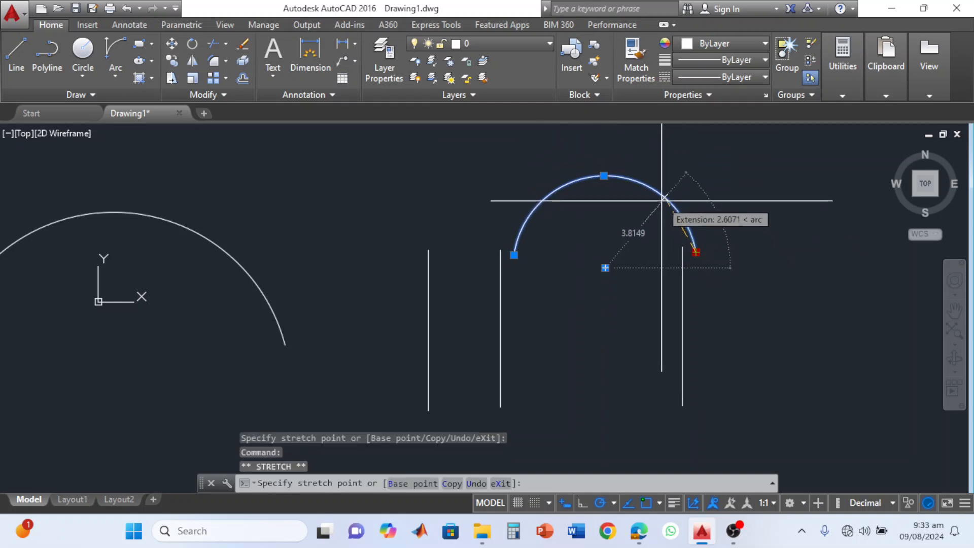
{"action": "left_click", "coordinate": [648, 186]}
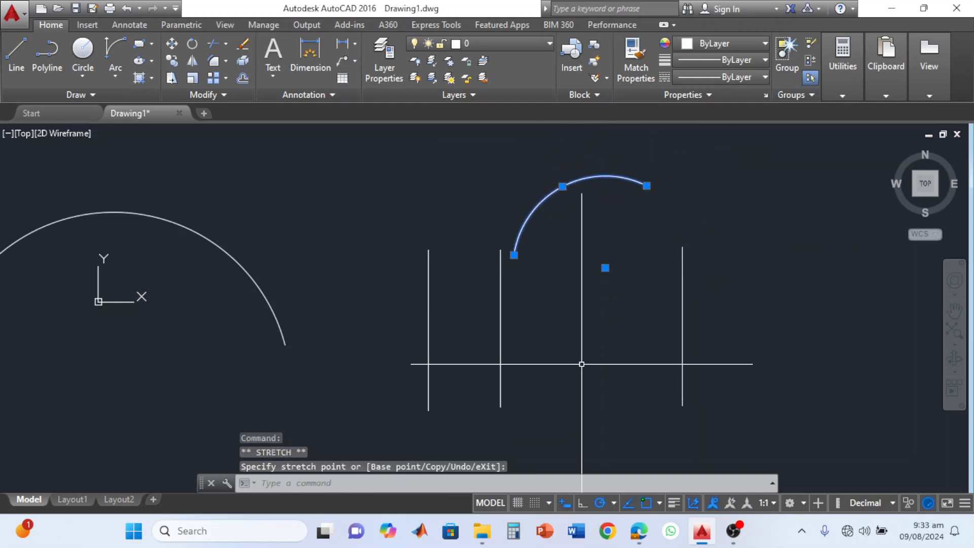
{"action": "left_click", "coordinate": [647, 186]}
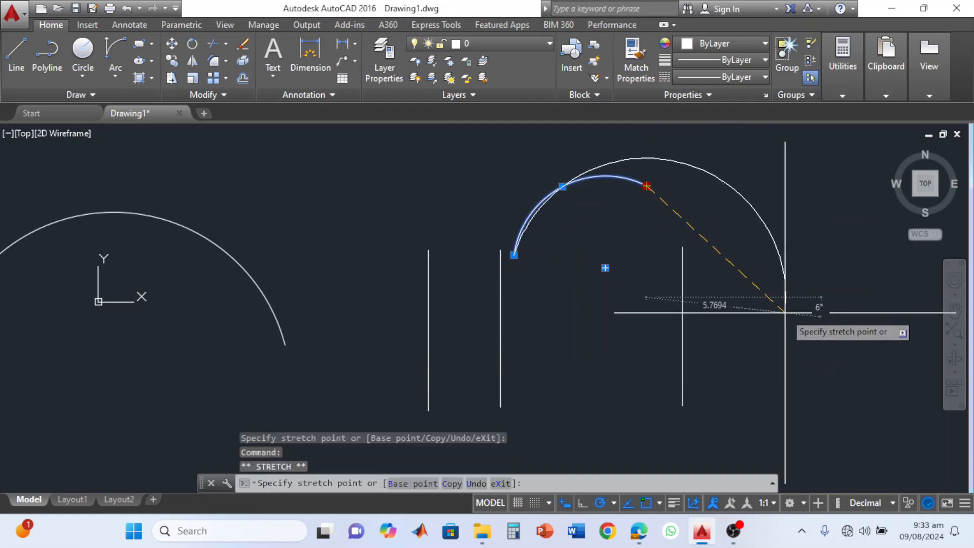
{"action": "left_click", "coordinate": [780, 317]}
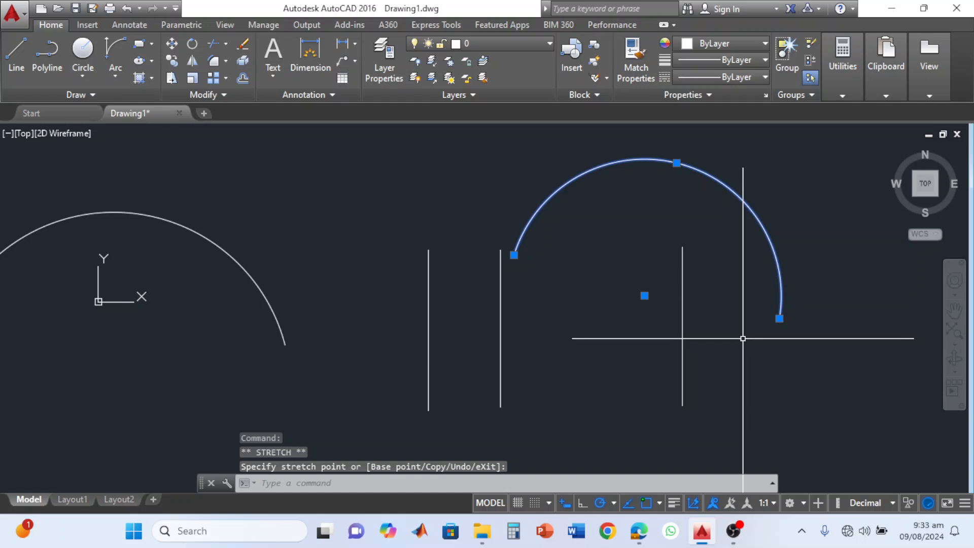
{"action": "left_click", "coordinate": [514, 255]}
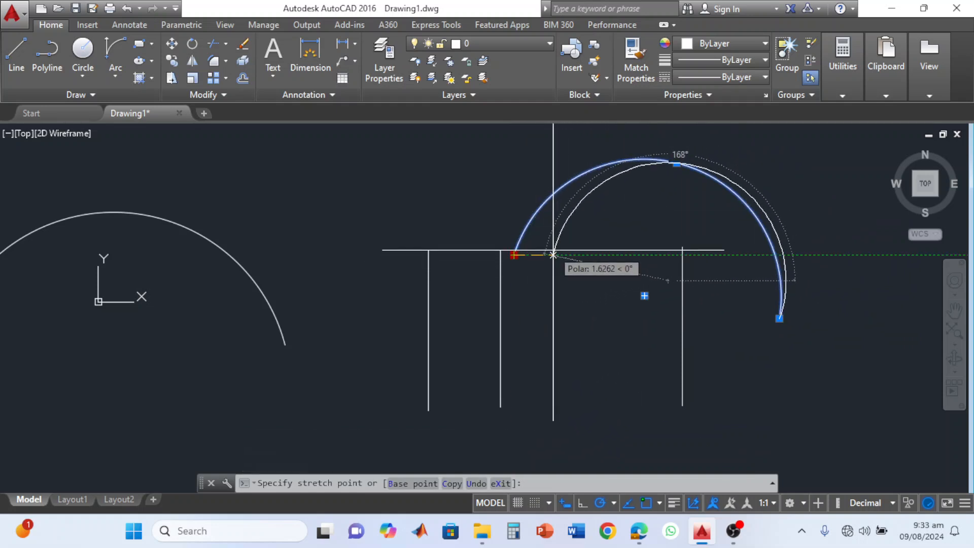
{"action": "key", "text": "Escape"}
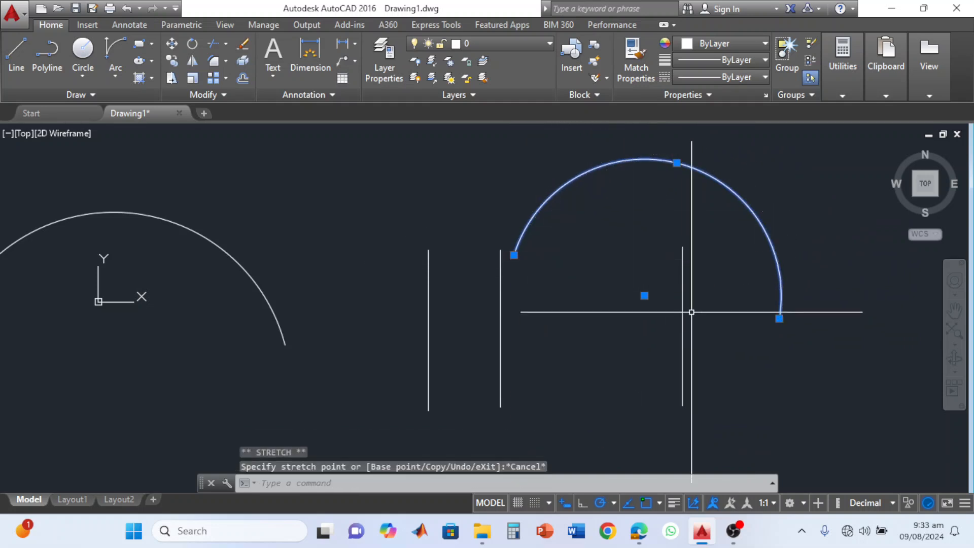
Shorten the arc in stages by stretching its east endpoint back along the curve to its topmost point.
{"action": "left_click", "coordinate": [779, 319]}
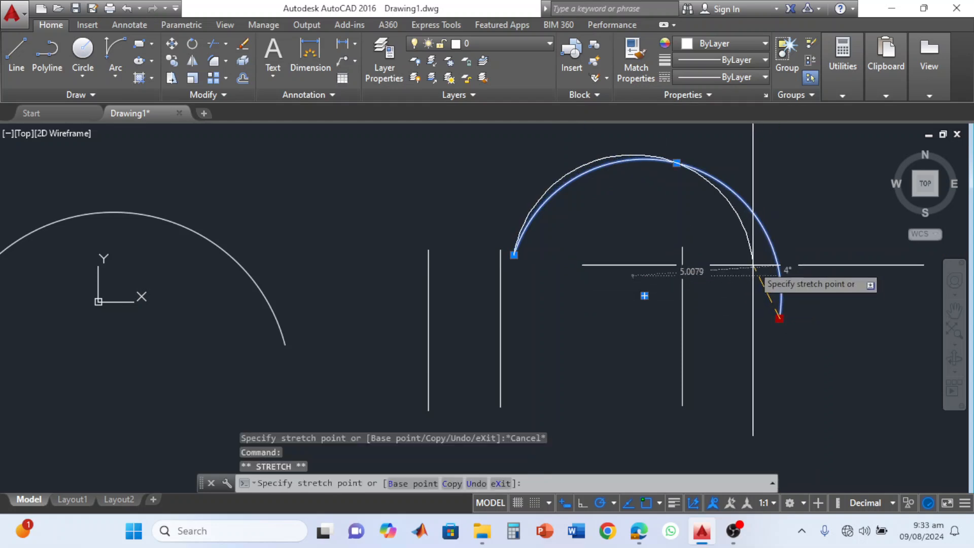
{"action": "left_click", "coordinate": [689, 167]}
{"action": "left_click", "coordinate": [779, 318]}
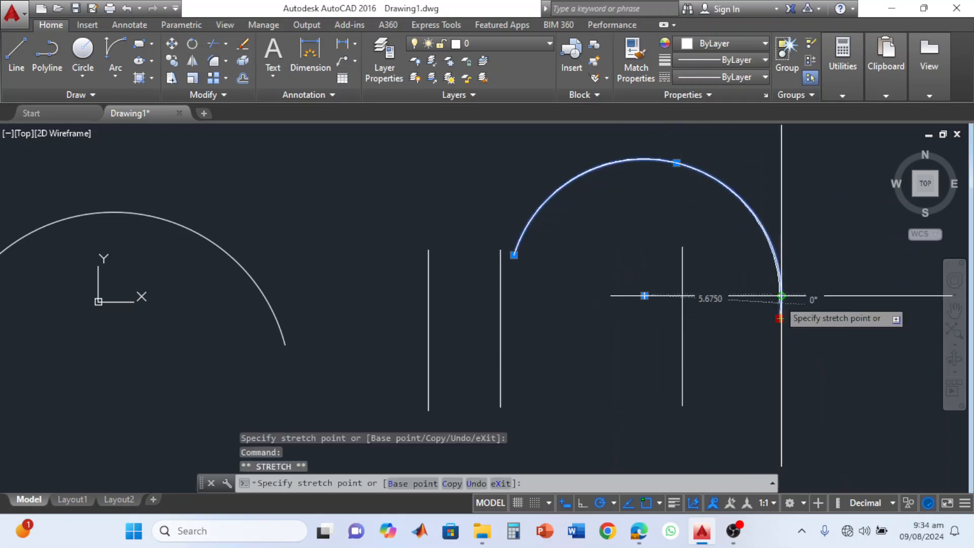
{"action": "left_click", "coordinate": [755, 215]}
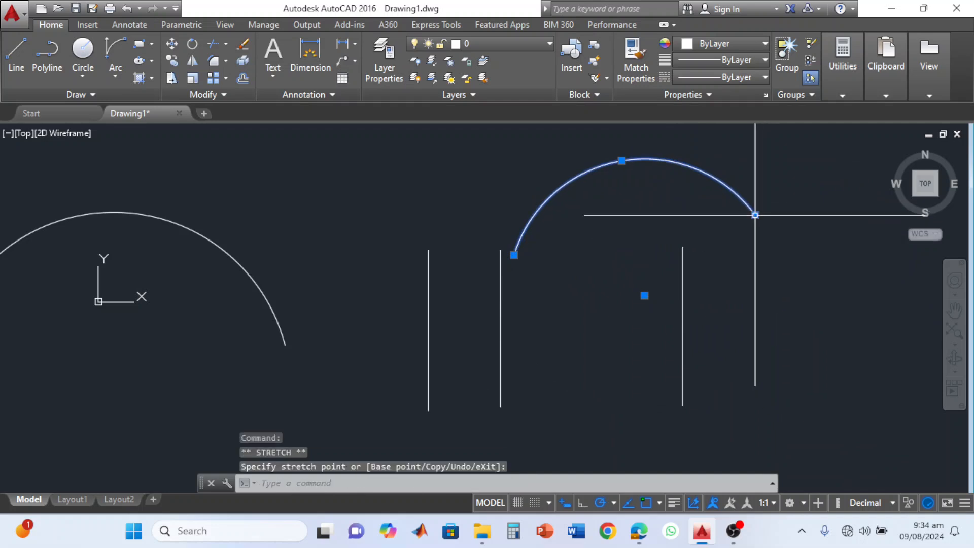
{"action": "left_click", "coordinate": [755, 214]}
{"action": "left_click", "coordinate": [717, 179]}
{"action": "left_click", "coordinate": [716, 179]}
{"action": "left_click", "coordinate": [644, 159]}
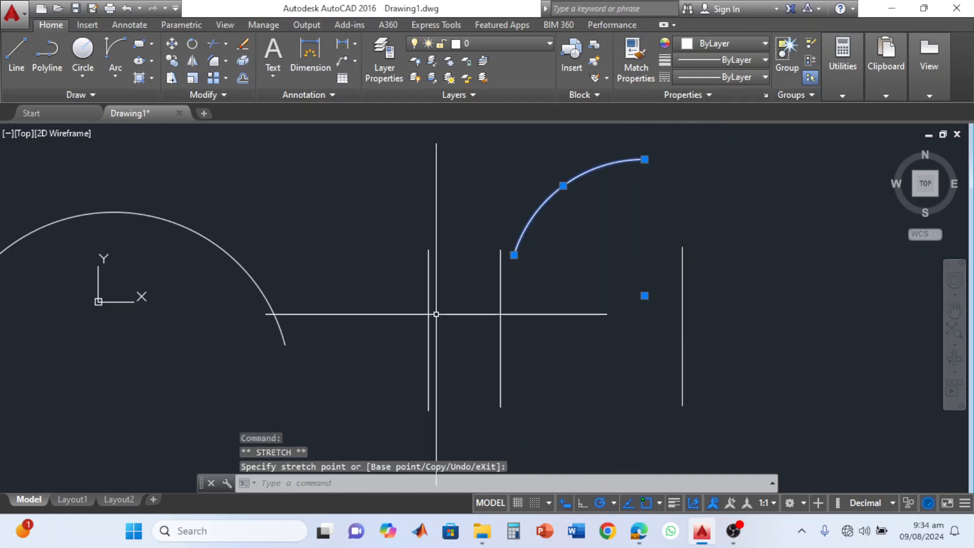
{"action": "left_click", "coordinate": [123, 83]}
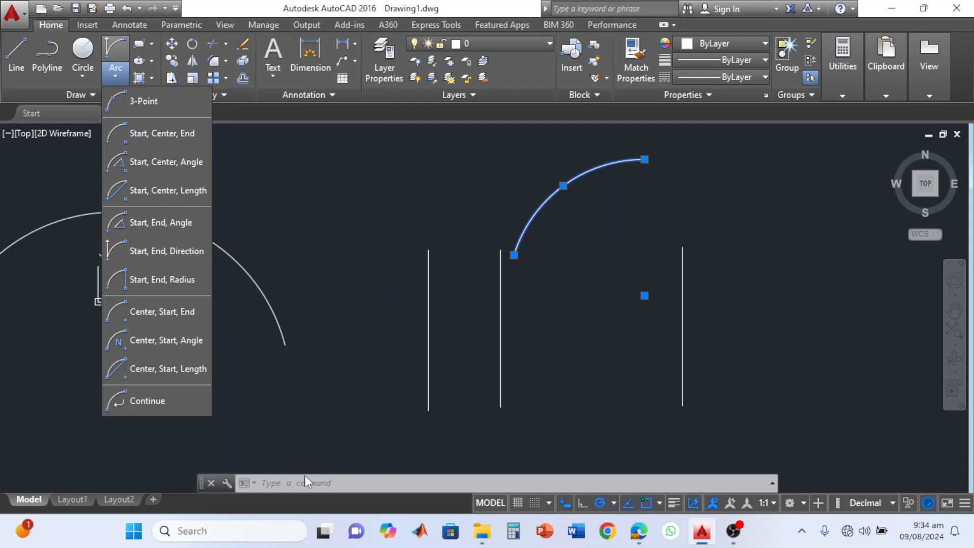
{"action": "left_click", "coordinate": [305, 482]}
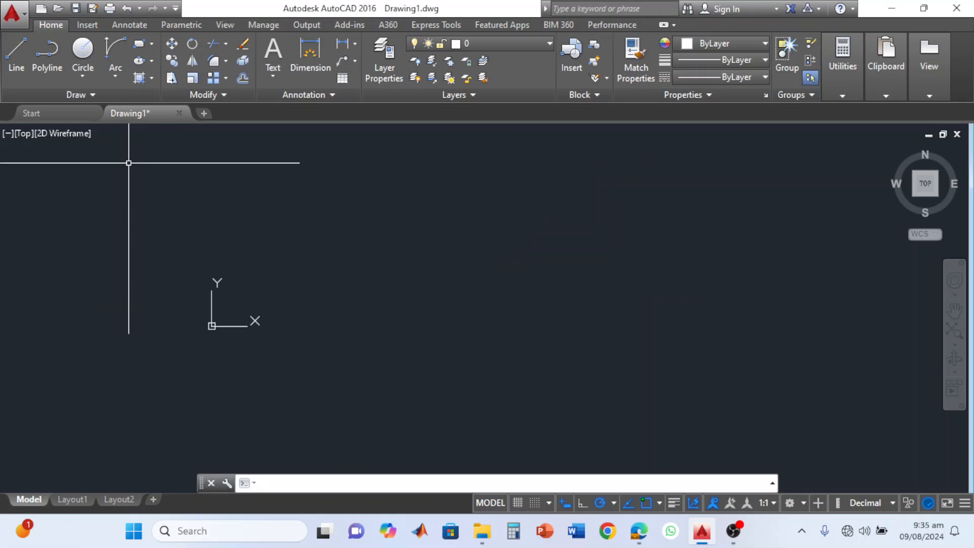
Draw a Center, Radius circle with a radius of about 8.37, centered northeast of the UCS origin.
{"action": "left_click", "coordinate": [84, 56]}
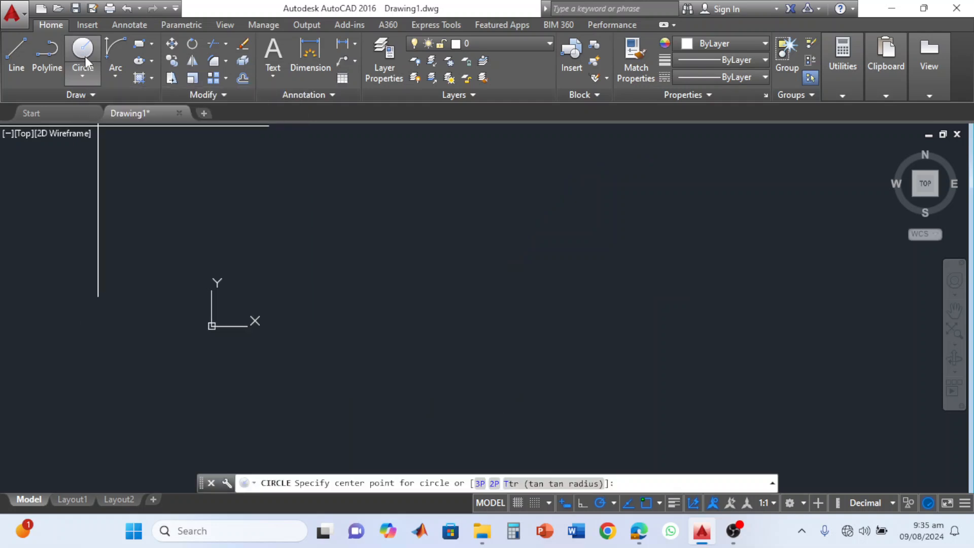
{"action": "left_click", "coordinate": [84, 78]}
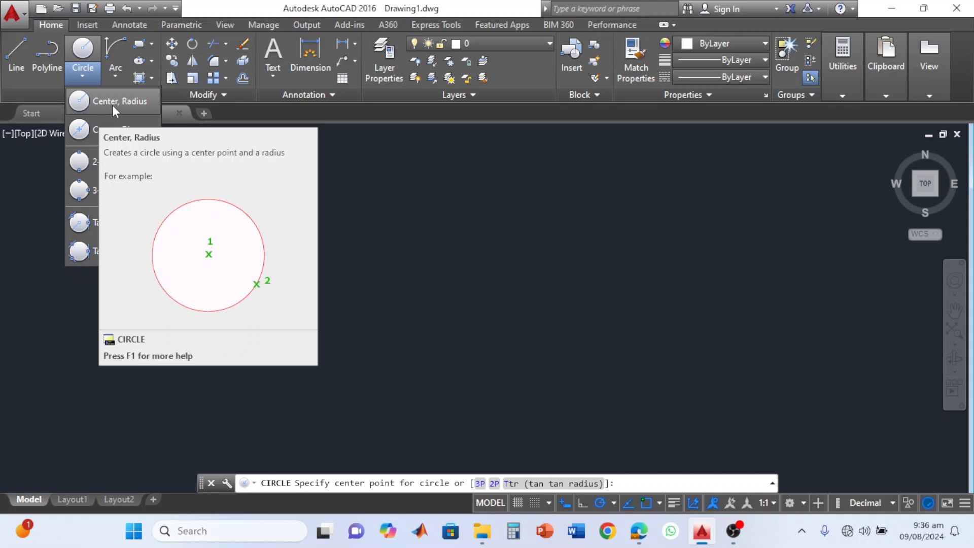
{"action": "left_click", "coordinate": [110, 102]}
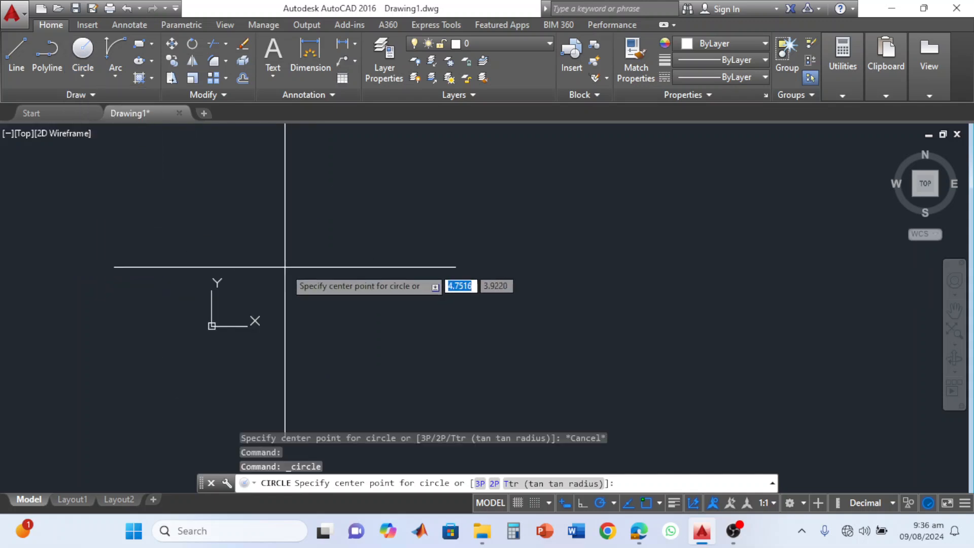
{"action": "left_click", "coordinate": [358, 278]}
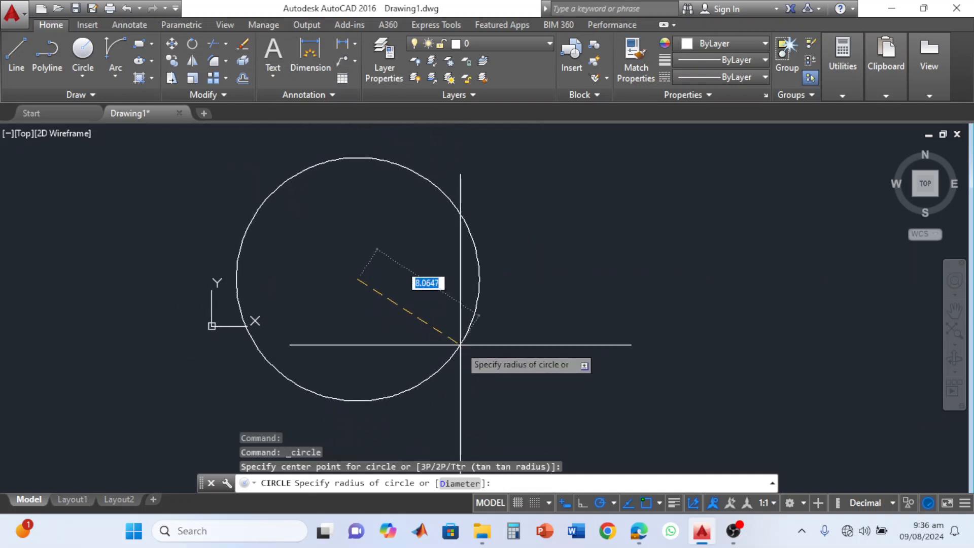
{"action": "left_click", "coordinate": [484, 279]}
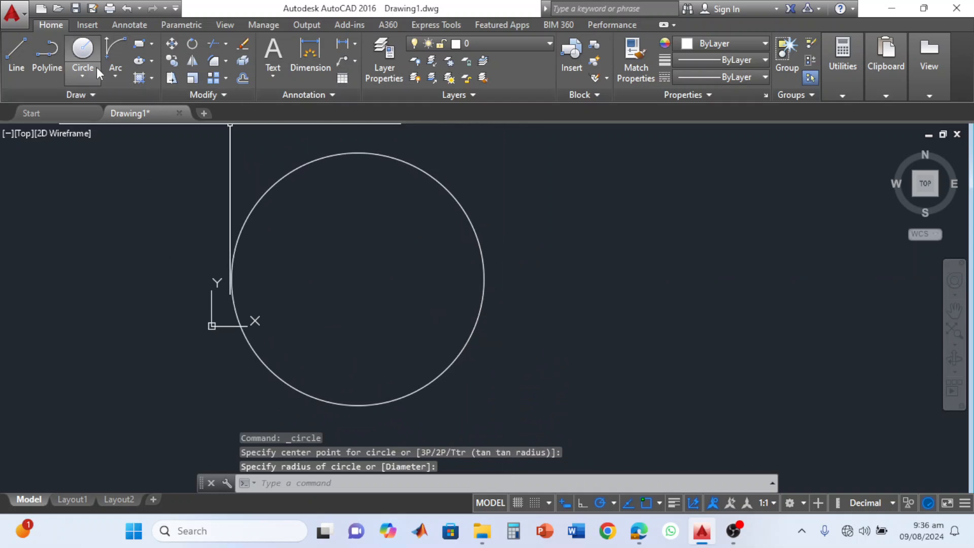
Draw a concentric Center, Diameter circle with a diameter of about 7.14 inside the large circle.
{"action": "left_click", "coordinate": [84, 76]}
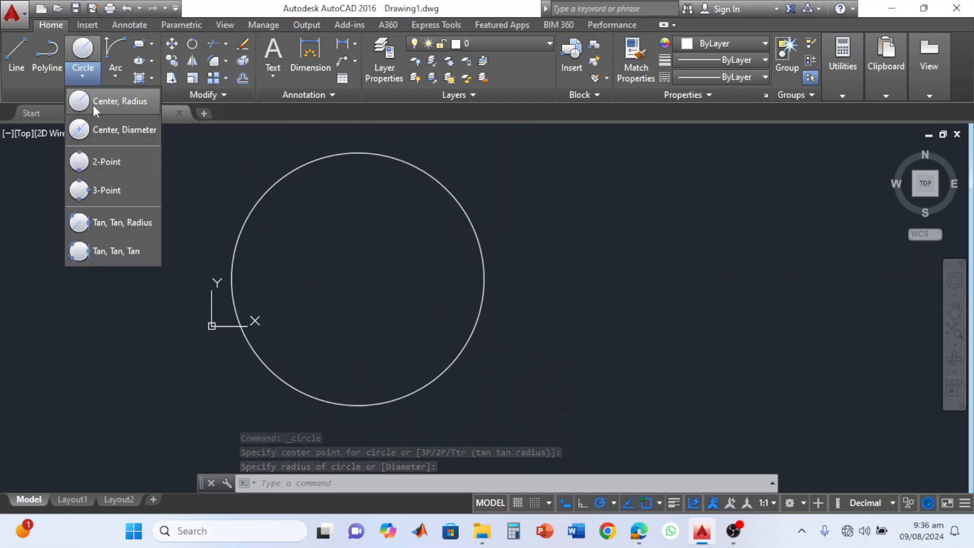
{"action": "left_click", "coordinate": [126, 135]}
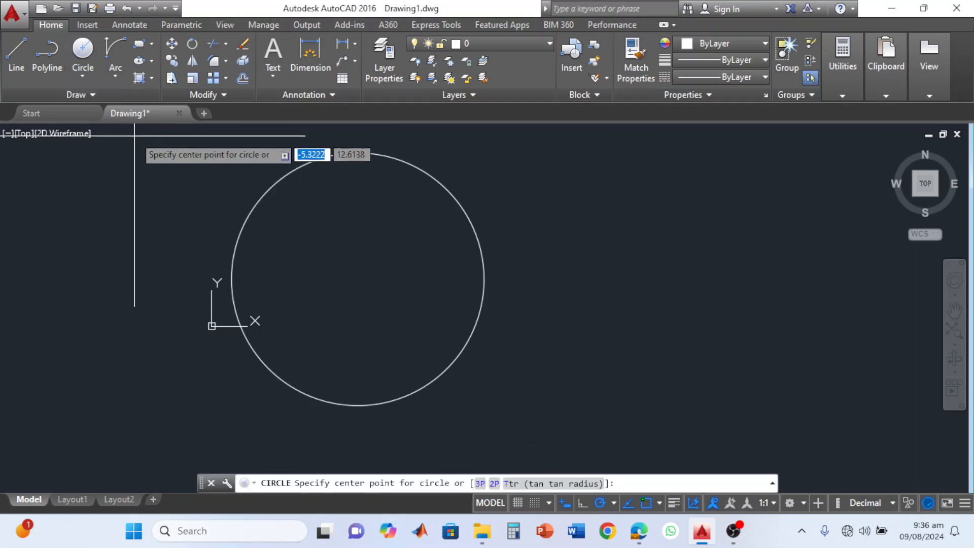
{"action": "left_click", "coordinate": [358, 279]}
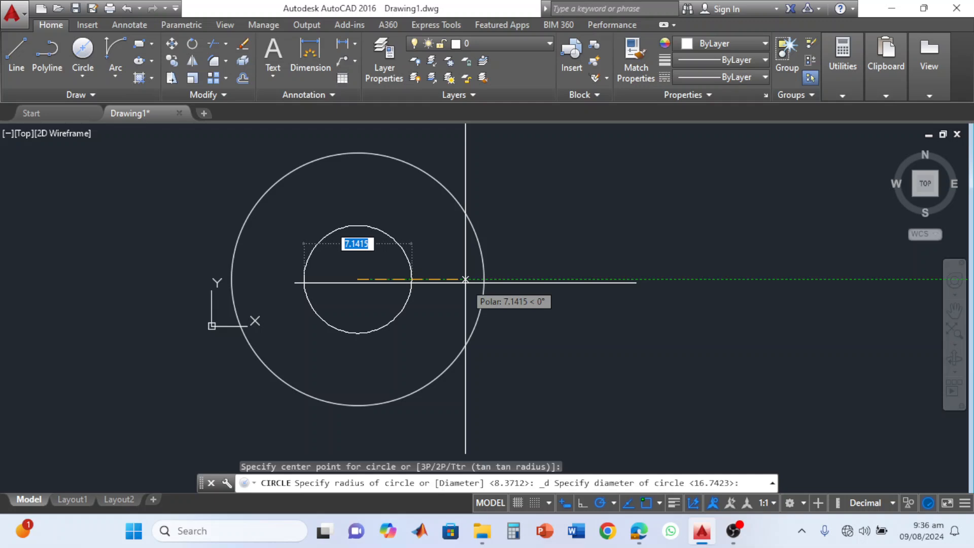
{"action": "left_click", "coordinate": [465, 279]}
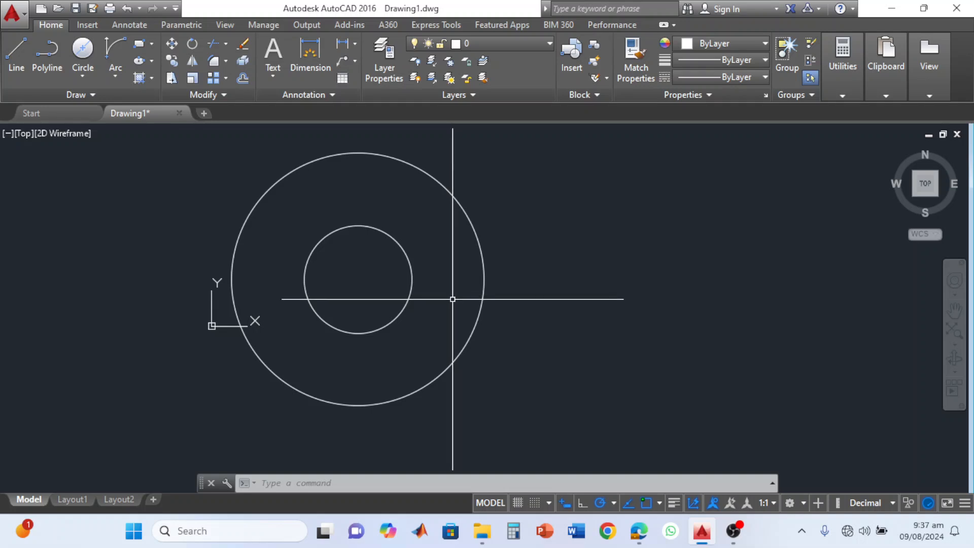
Draw a closed triangle of three lines east of the circles, with its upper side about 15.2 long.
{"action": "middle_click_drag", "start_coordinate": [471, 294], "coordinate": [240, 314]}
{"action": "left_click", "coordinate": [23, 55]}
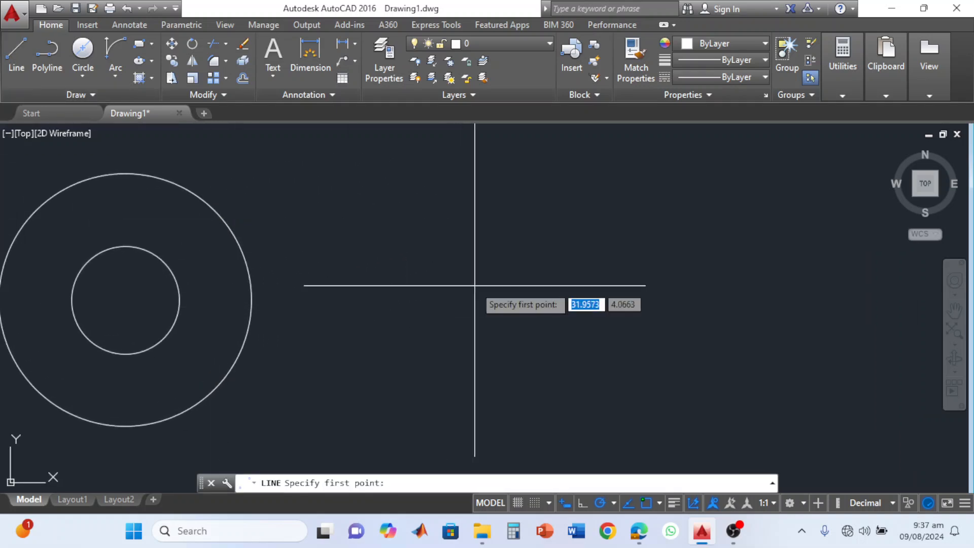
{"action": "left_click", "coordinate": [593, 207]}
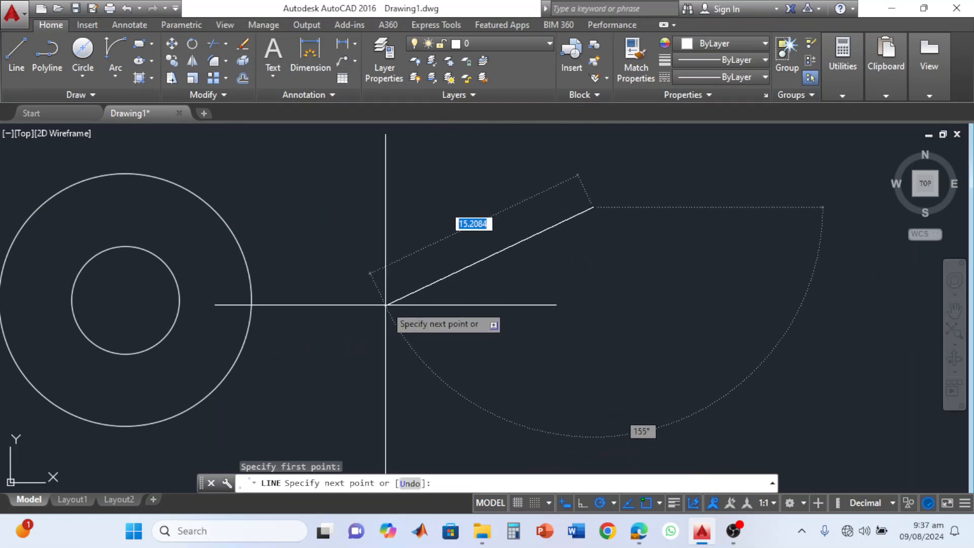
{"action": "left_click", "coordinate": [386, 304]}
{"action": "left_click", "coordinate": [553, 426]}
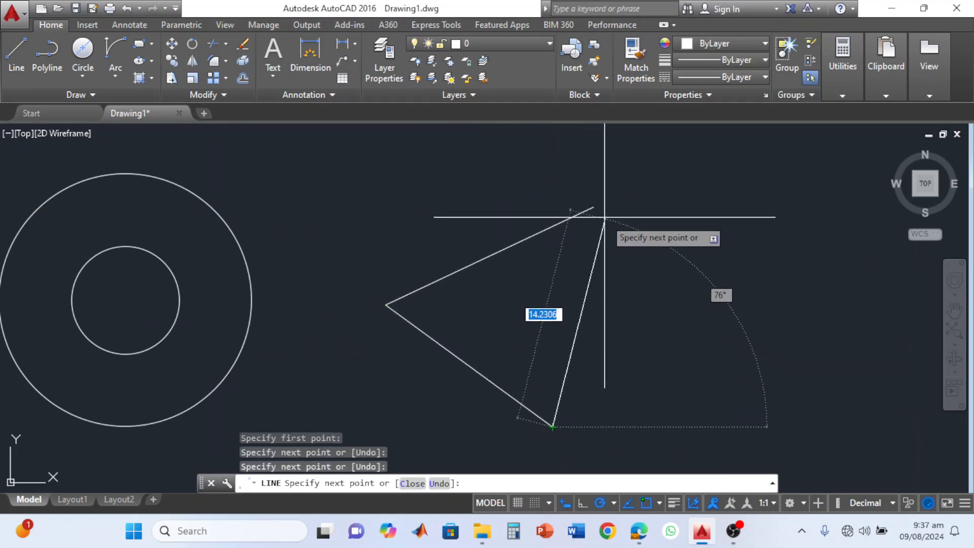
{"action": "left_click", "coordinate": [593, 207]}
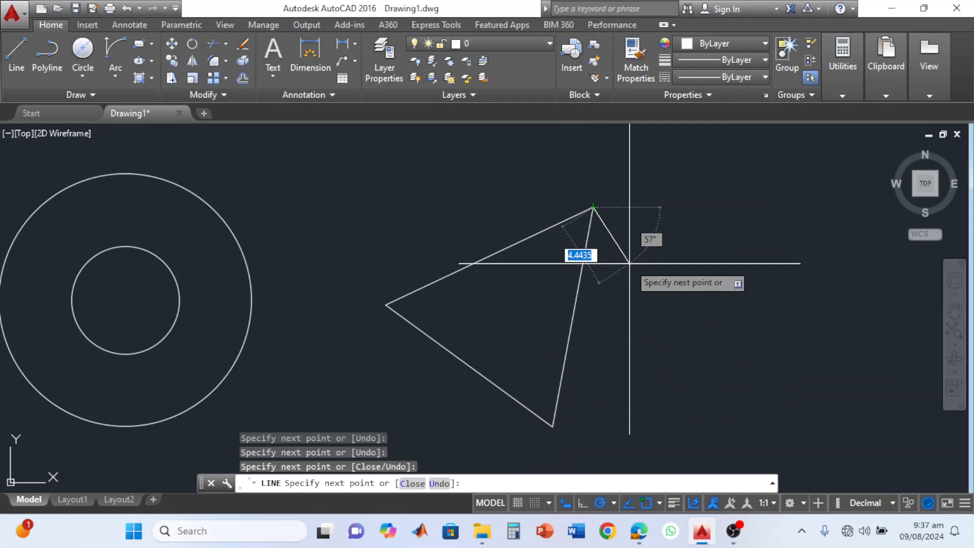
{"action": "key", "text": "Escape"}
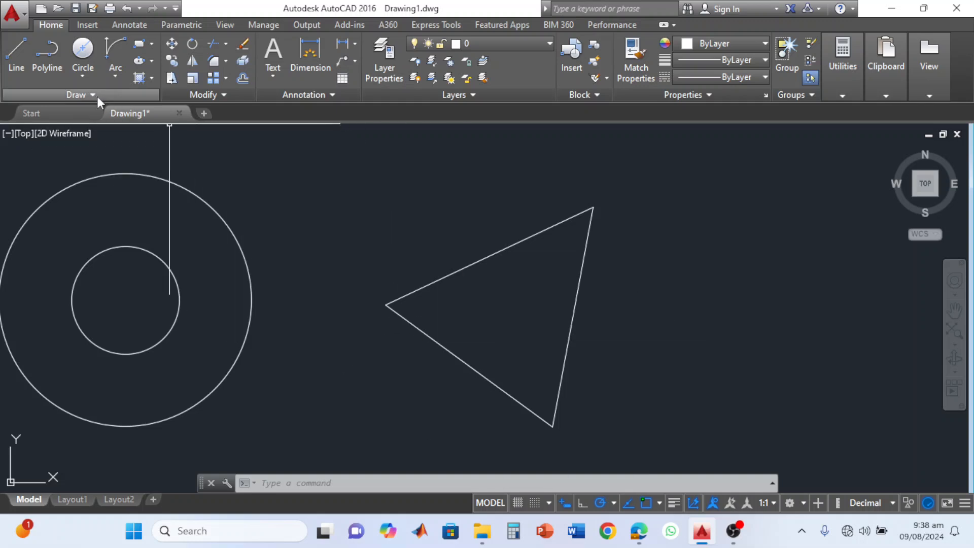
Draw a 3-Point circle through the midpoints of the triangle's three sides.
{"action": "left_click", "coordinate": [84, 78]}
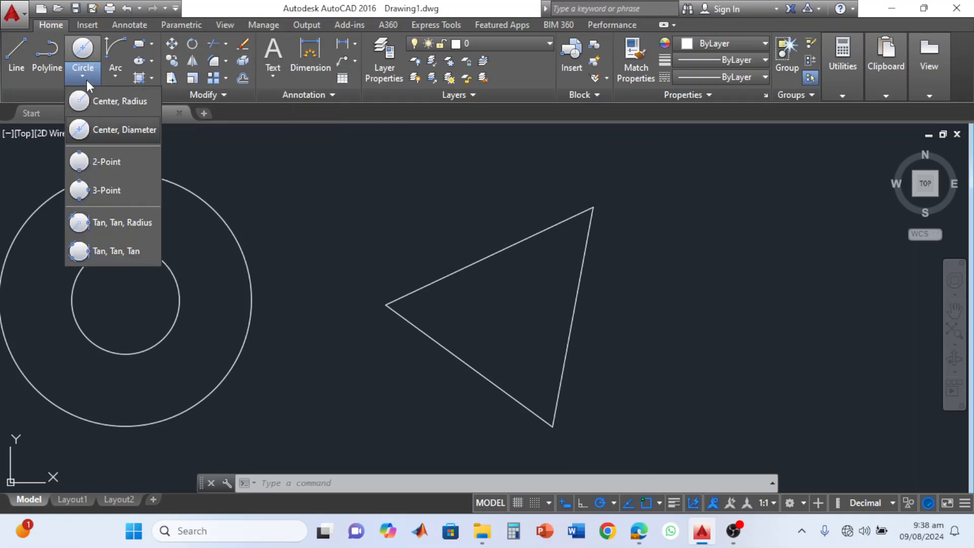
{"action": "left_click", "coordinate": [107, 191]}
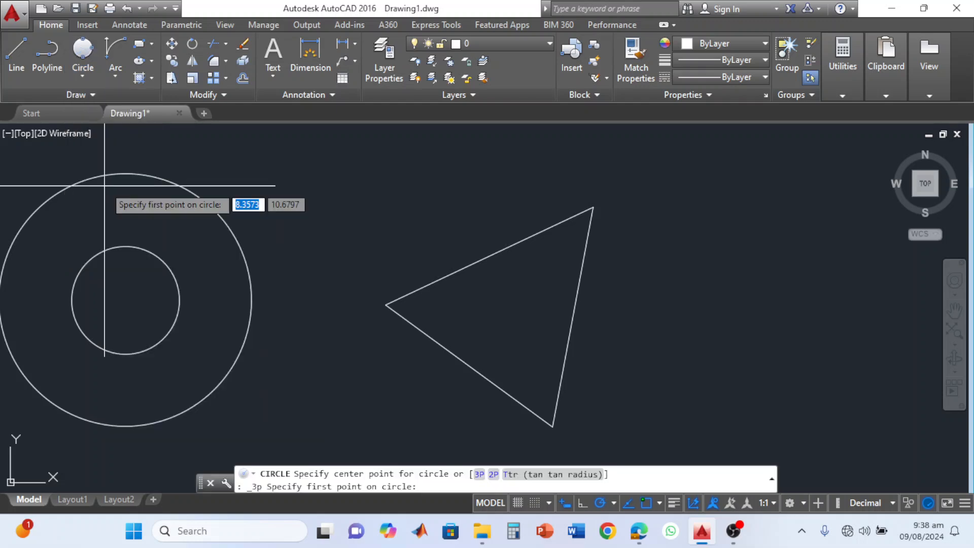
{"action": "left_click", "coordinate": [489, 256]}
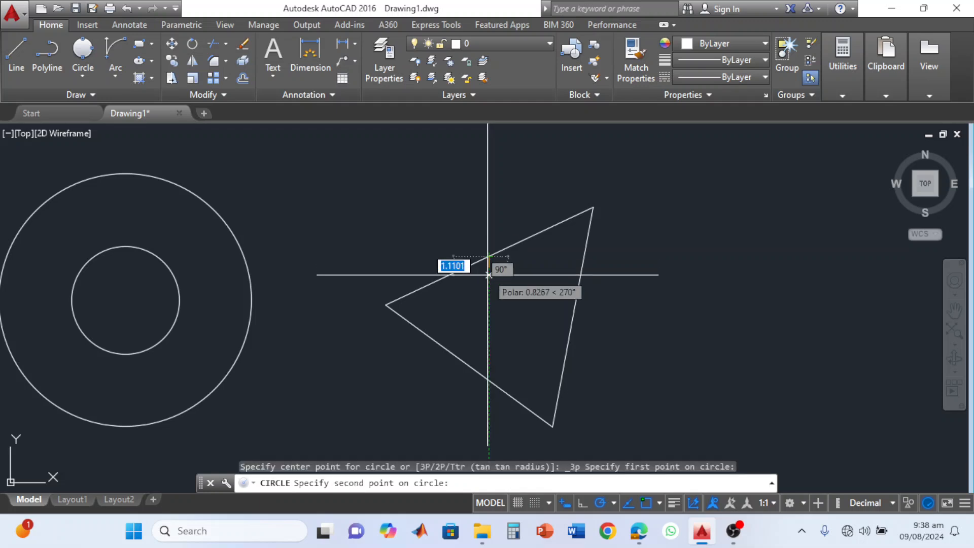
{"action": "left_click", "coordinate": [469, 365]}
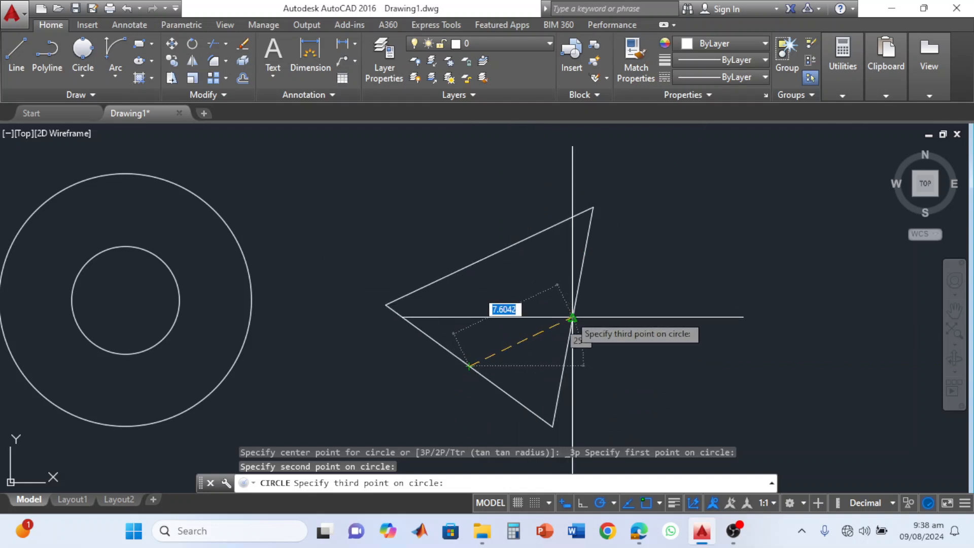
{"action": "left_click", "coordinate": [572, 318]}
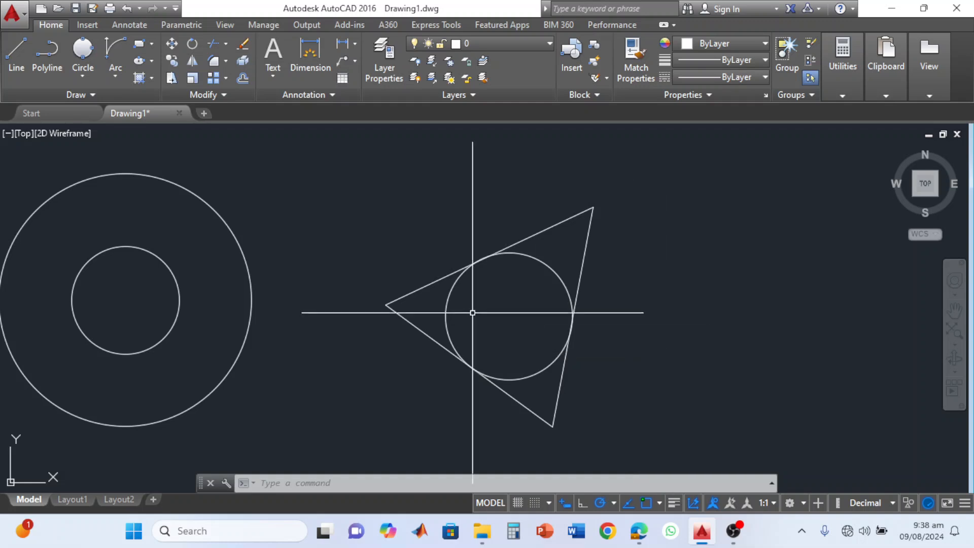
Draw a rectangle about 8.46 high in the empty area east of the triangle.
{"action": "middle_click_drag", "start_coordinate": [607, 274], "coordinate": [455, 280]}
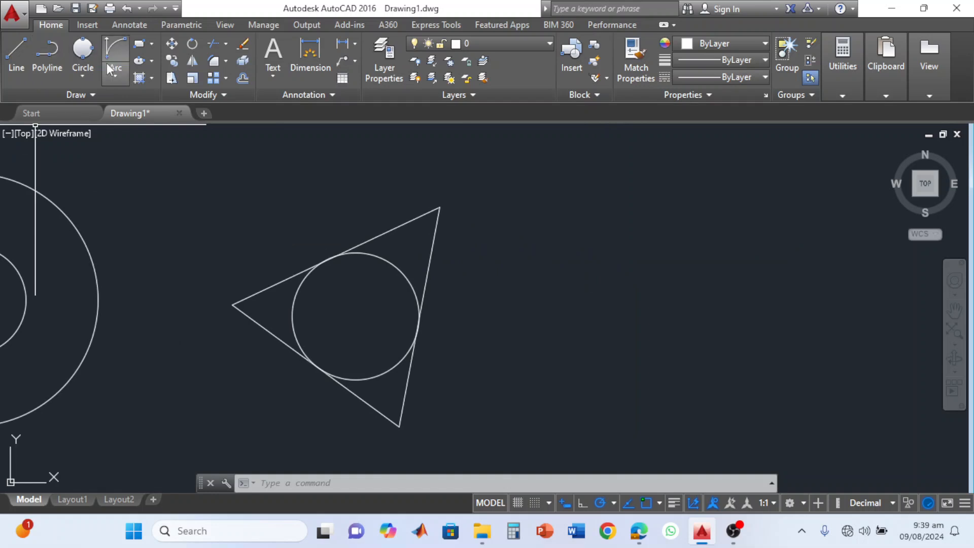
{"action": "left_click", "coordinate": [528, 198]}
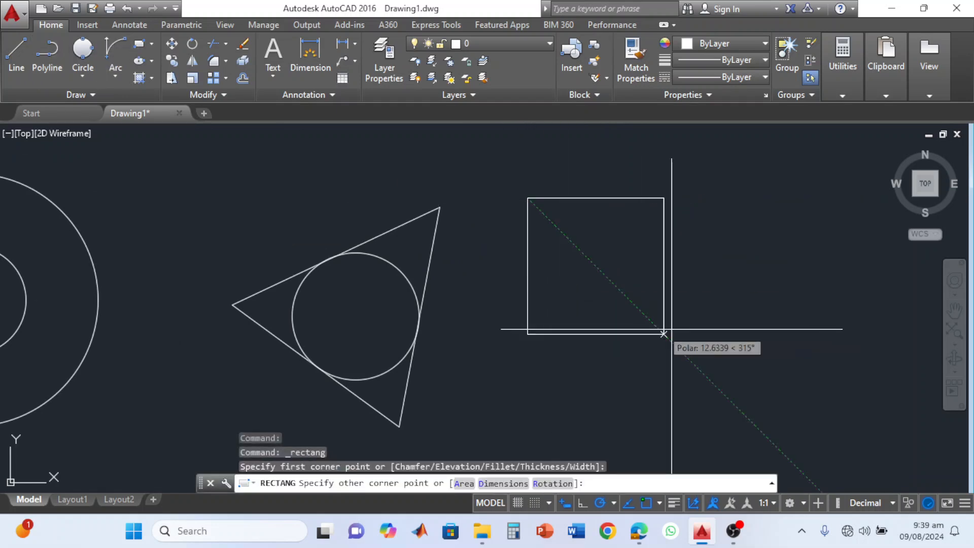
{"action": "left_click", "coordinate": [687, 326]}
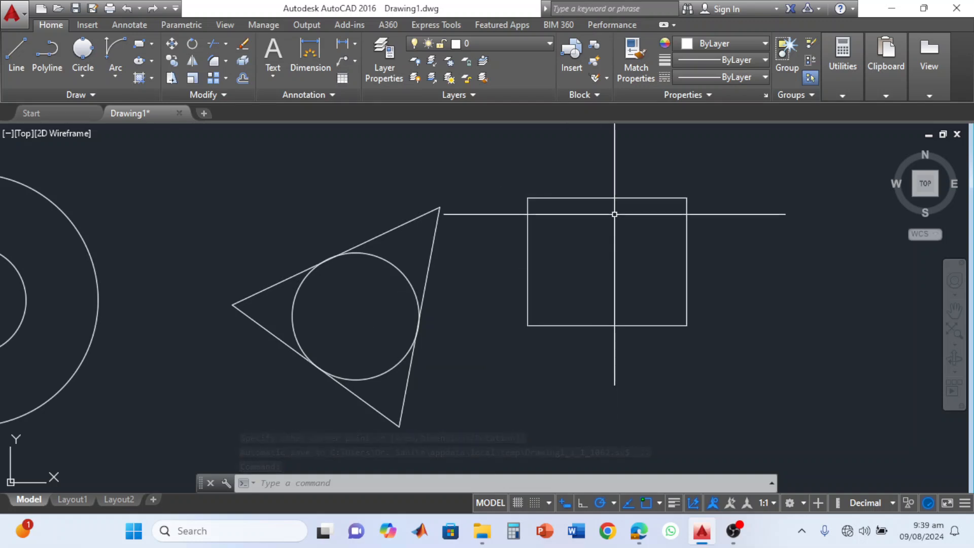
Widen the rectangle by stretching its east side horizontally outward from the midpoint grip, and clear the selection.
{"action": "left_click", "coordinate": [689, 264]}
{"action": "left_click", "coordinate": [687, 276]}
{"action": "left_click", "coordinate": [686, 262]}
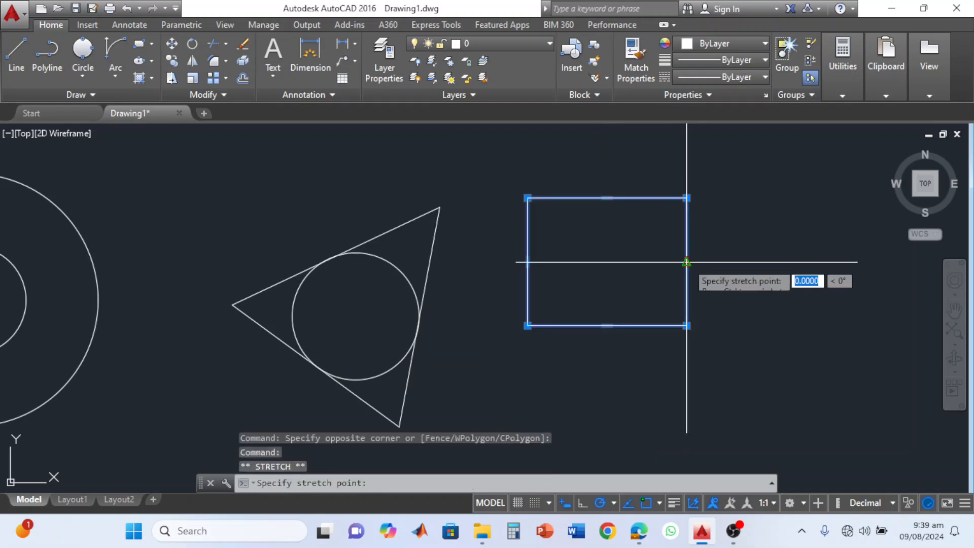
{"action": "left_click", "coordinate": [770, 262]}
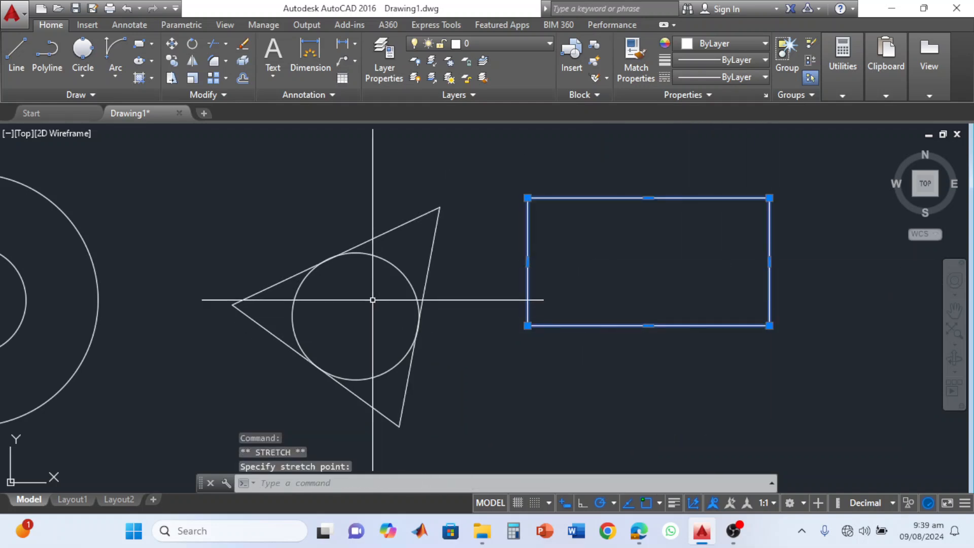
{"action": "key", "text": "Escape"}
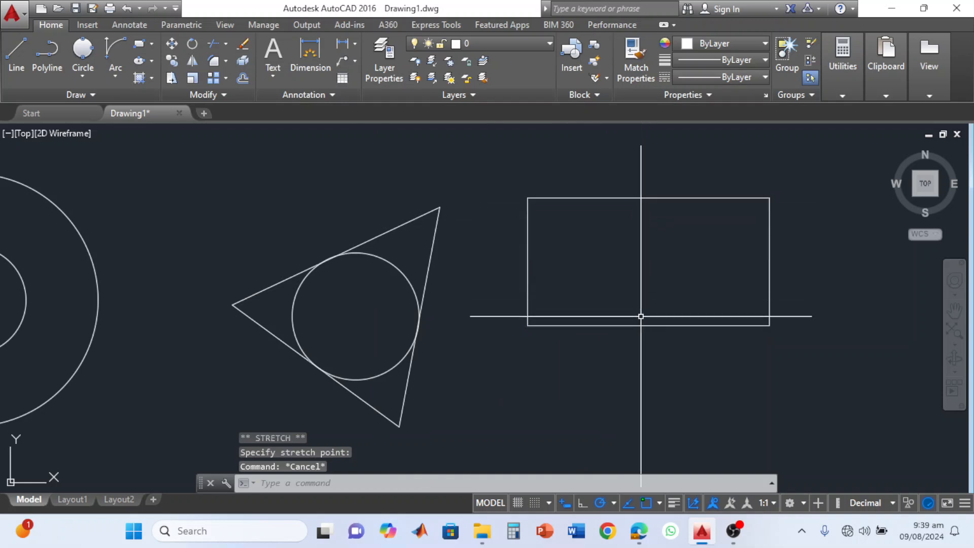
Draw a 2-Point circle inside the rectangle, from the midpoint of its upper side to the midpoint of its lower side.
{"action": "left_click", "coordinate": [82, 77]}
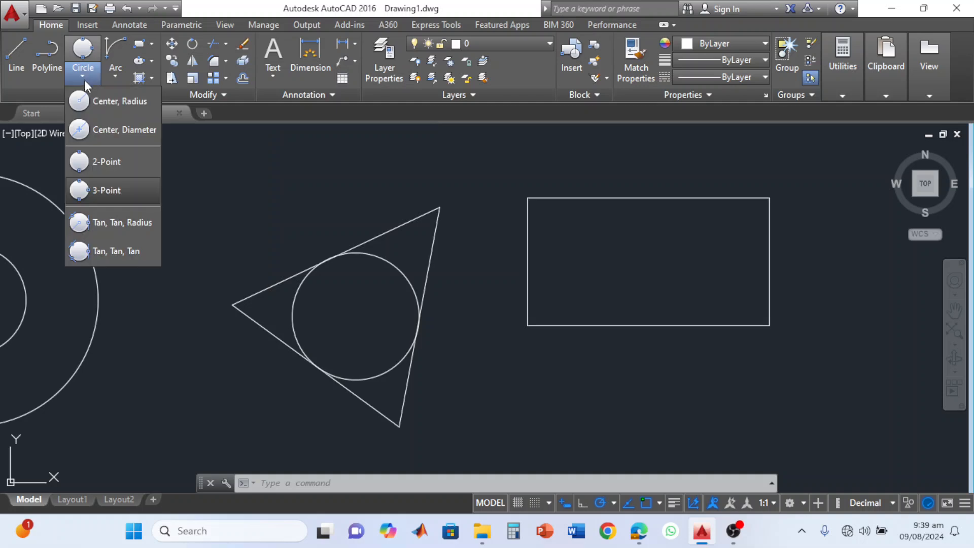
{"action": "left_click", "coordinate": [104, 163]}
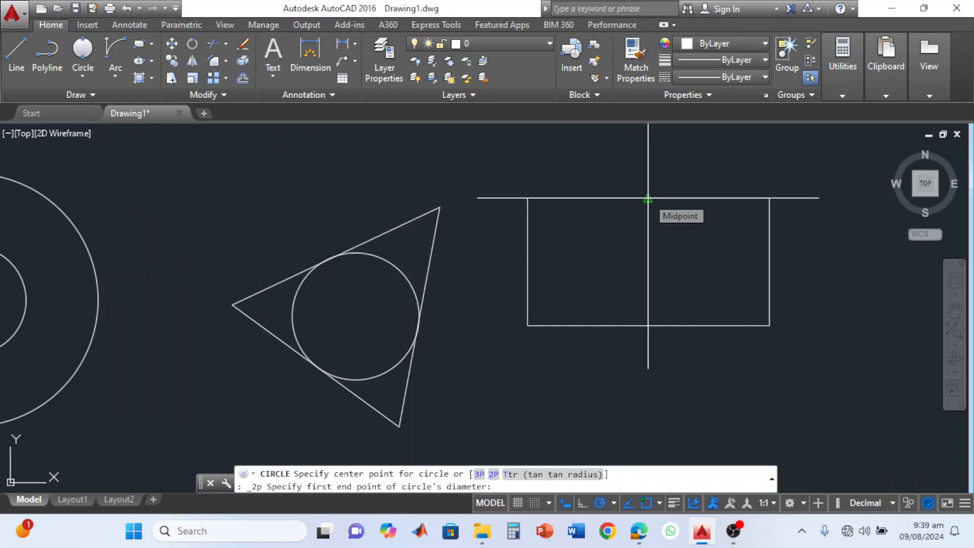
{"action": "left_click", "coordinate": [649, 198]}
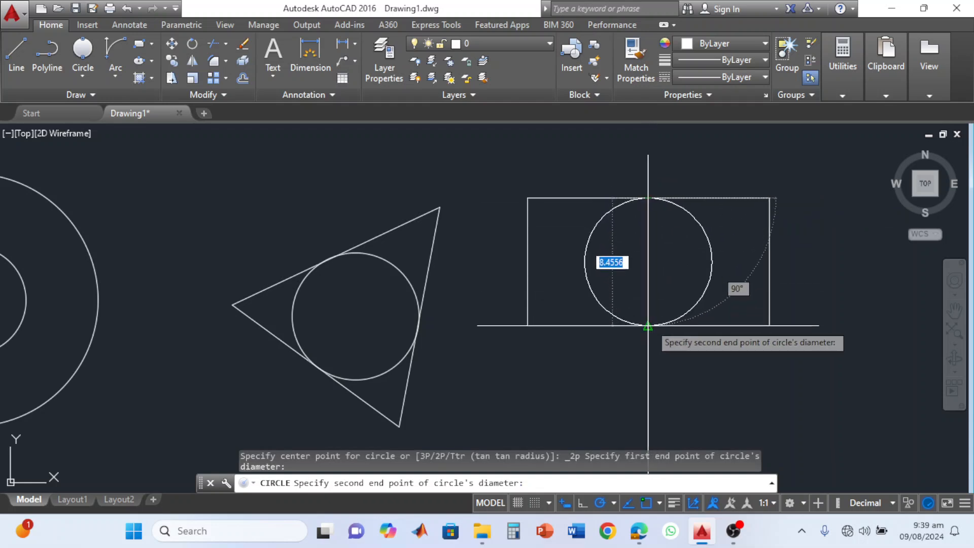
{"action": "left_click", "coordinate": [648, 325]}
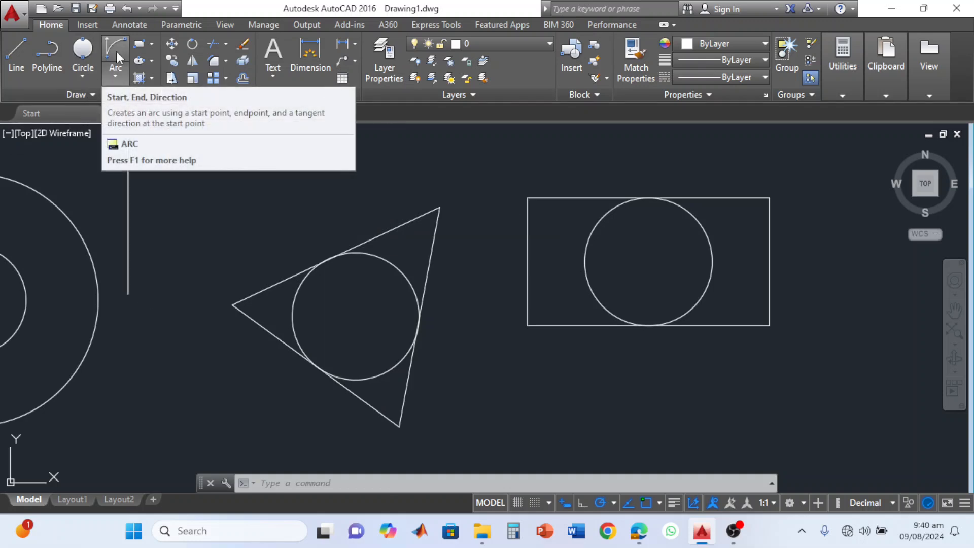
{"action": "left_click", "coordinate": [116, 77]}
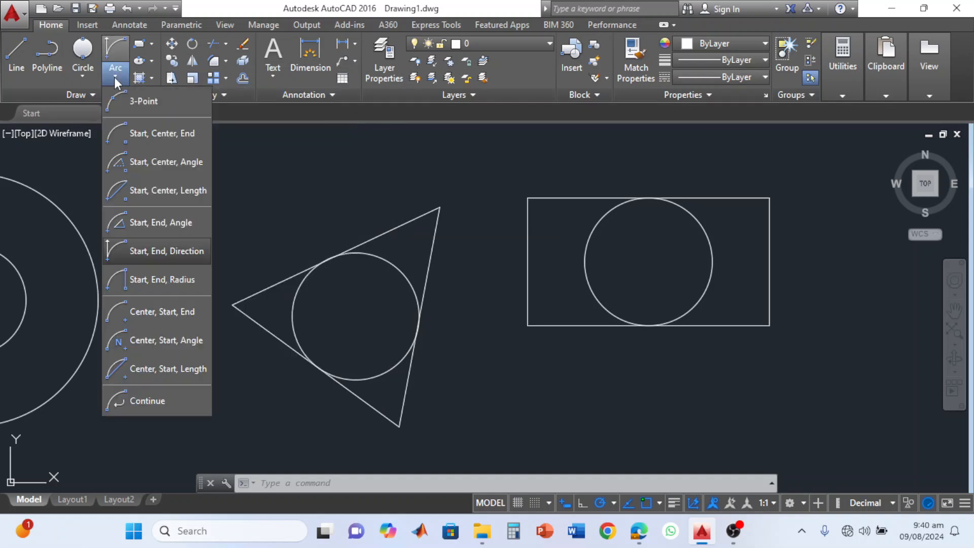
{"action": "left_click", "coordinate": [79, 75]}
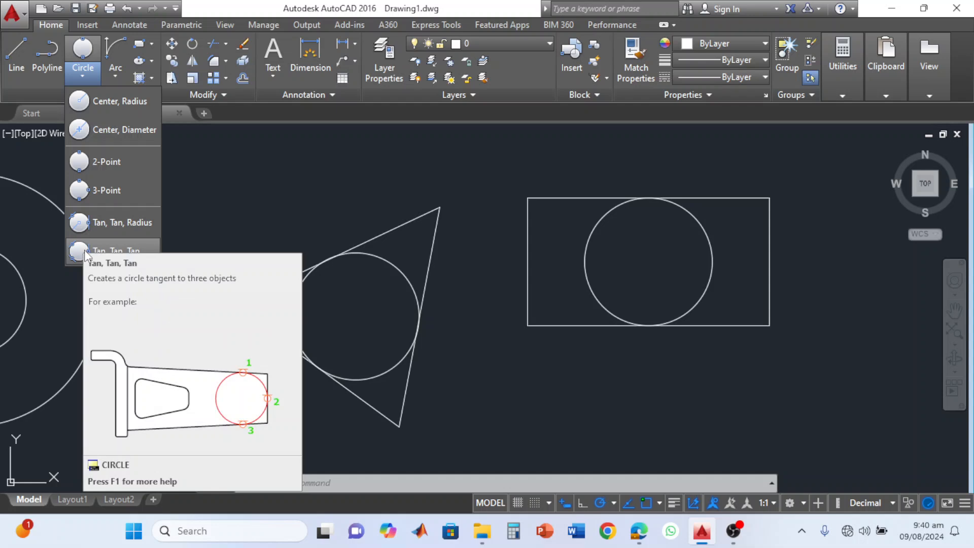
Draw a larger freestanding 2-Point circle in the empty area east of the rectangle.
{"action": "scroll", "coordinate": [217, 259], "scroll_direction": "down", "scroll_amount": 2}
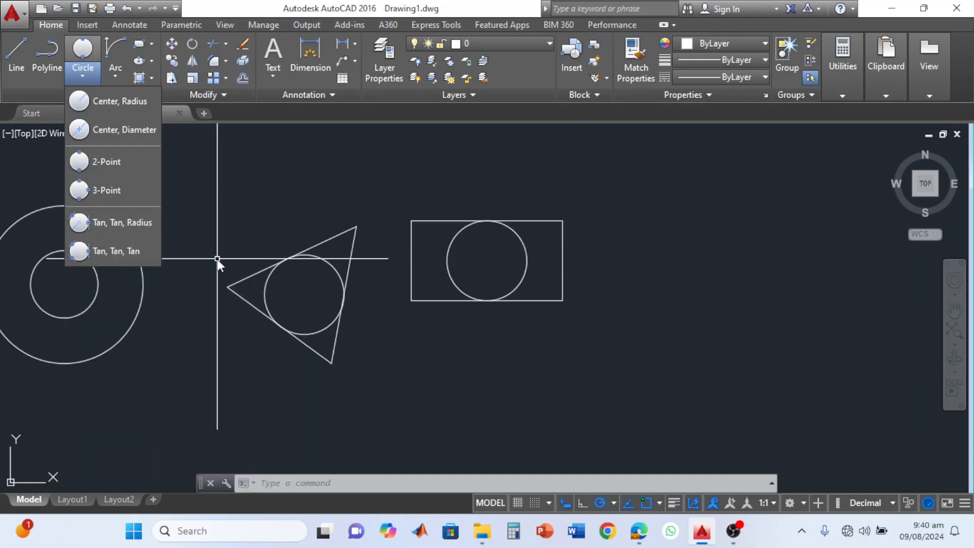
{"action": "scroll", "coordinate": [308, 302], "scroll_direction": "down", "scroll_amount": 1}
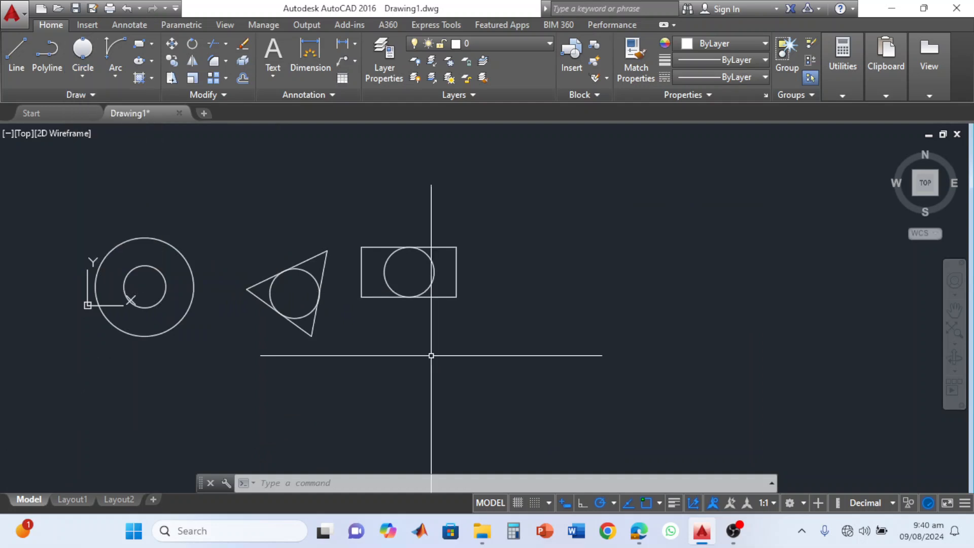
{"action": "middle_click_drag", "start_coordinate": [446, 311], "coordinate": [239, 311]}
{"action": "scroll", "coordinate": [248, 305], "scroll_direction": "down", "scroll_amount": 2}
{"action": "scroll", "coordinate": [248, 304], "scroll_direction": "up", "scroll_amount": 2}
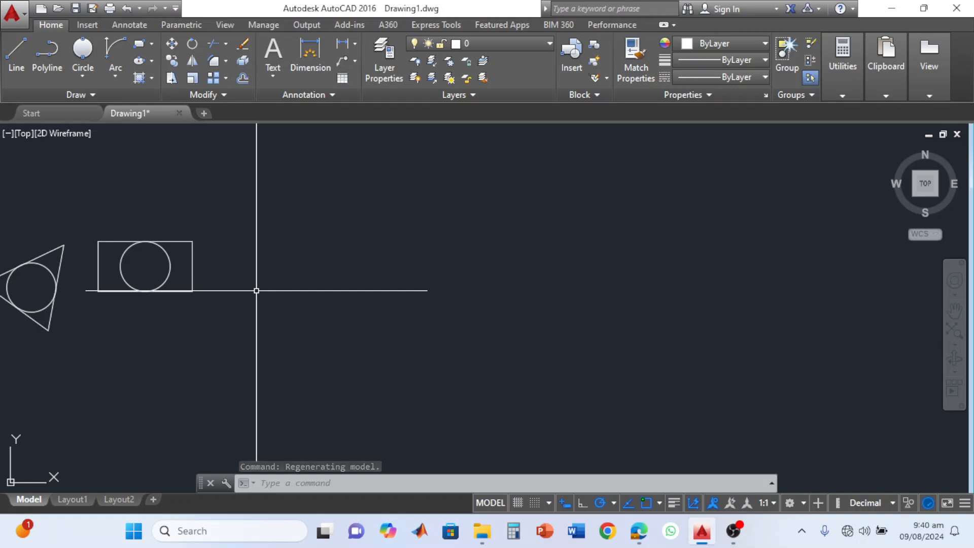
{"action": "left_click", "coordinate": [83, 50]}
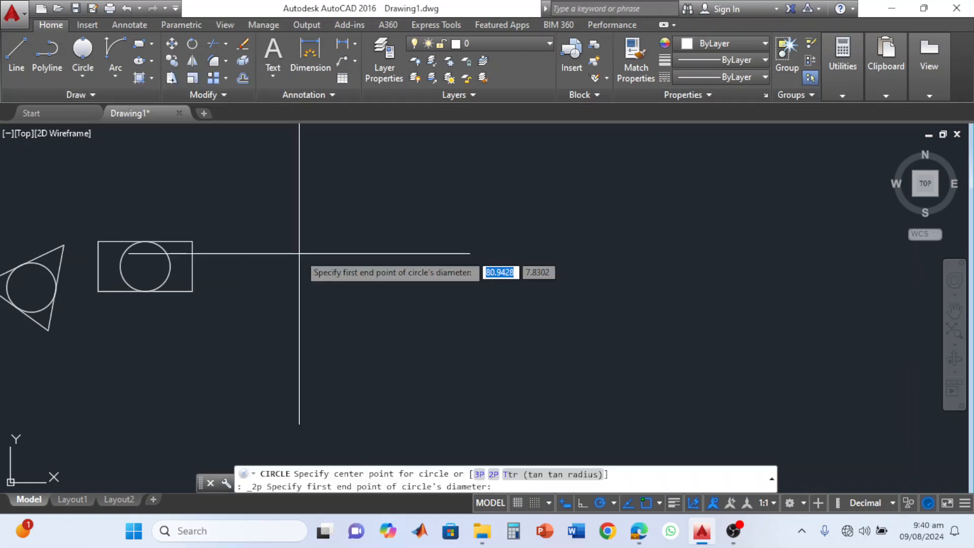
{"action": "left_click", "coordinate": [330, 247]}
{"action": "left_click", "coordinate": [342, 348]}
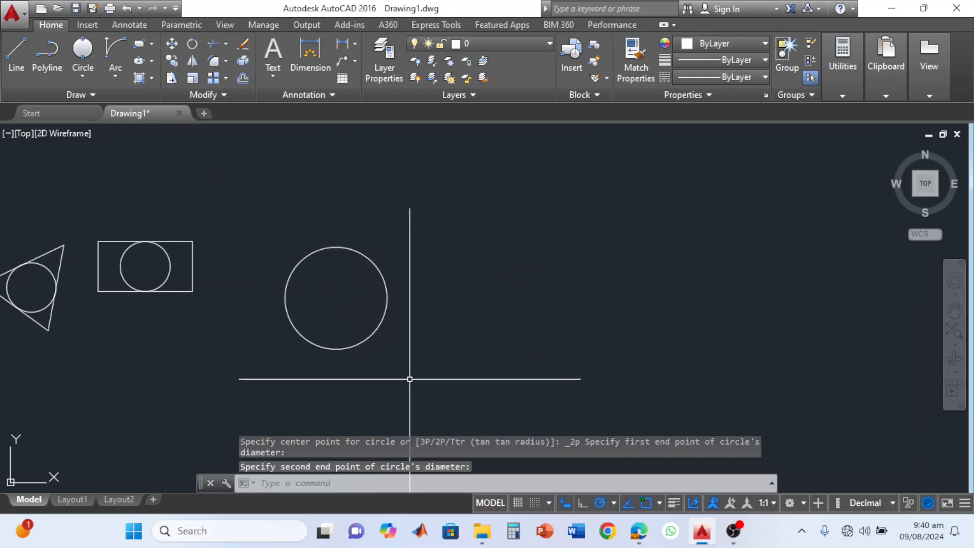
Draw a second freestanding 2-Point circle with a diameter of about 17.12, northeast of the first one and not touching it.
{"action": "left_click", "coordinate": [93, 54]}
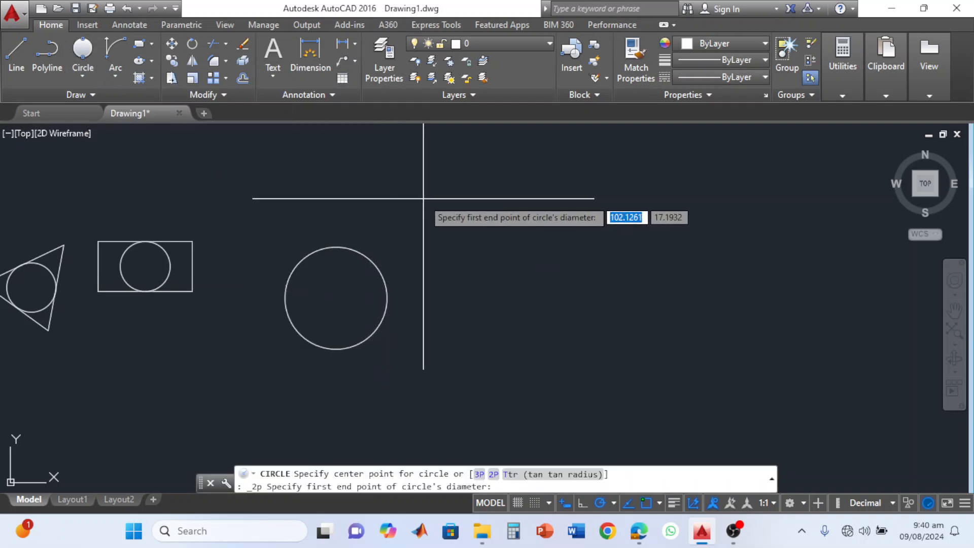
{"action": "left_click", "coordinate": [419, 194]}
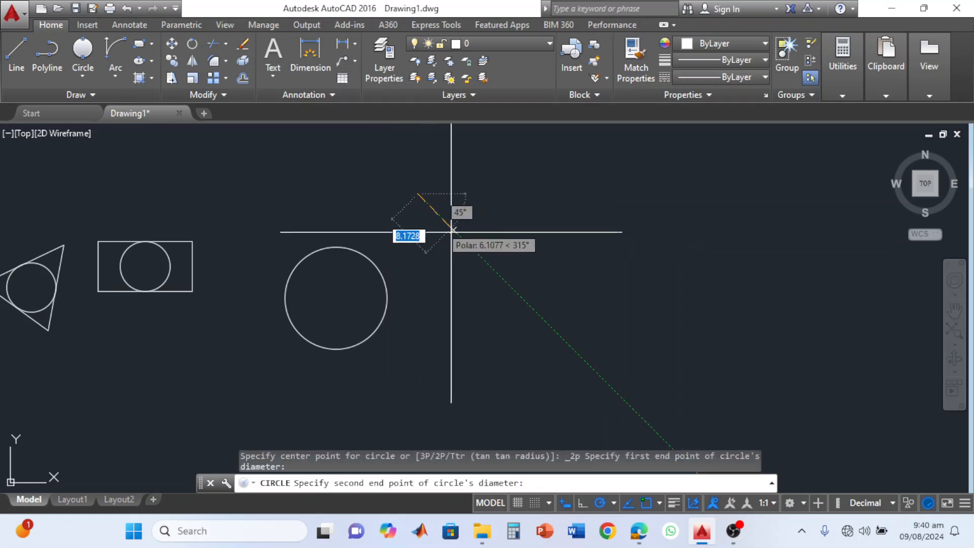
{"action": "left_click", "coordinate": [487, 267]}
Draw a Tan, Tan, Radius circle of radius 5 tangent to the two large freestanding circles, on their upper facing sides.
{"action": "scroll", "coordinate": [394, 281], "scroll_direction": "up", "scroll_amount": 4}
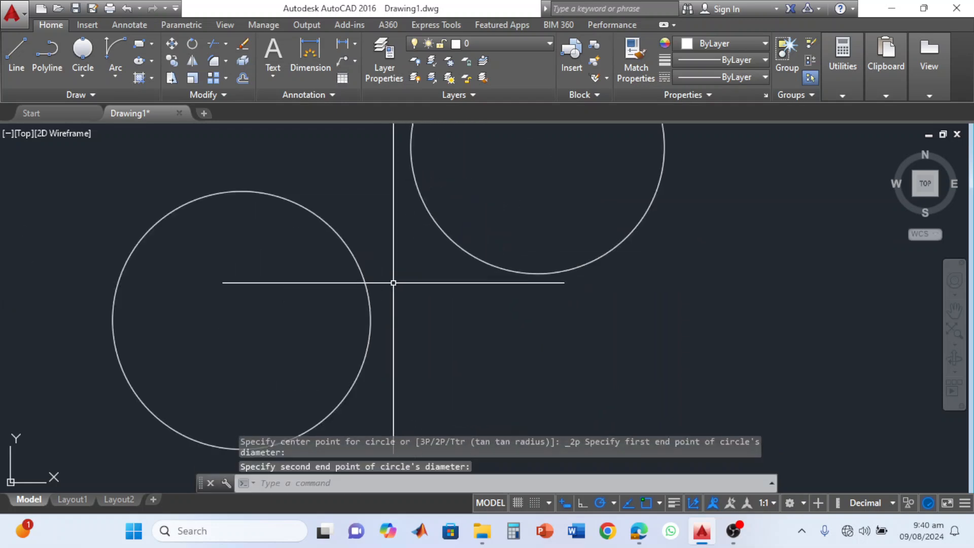
{"action": "mouse_move", "coordinate": [394, 282]}
{"action": "middle_mouse_down"}
{"action": "mouse_move", "coordinate": [389, 315]}
{"action": "mouse_move", "coordinate": [374, 318]}
{"action": "middle_mouse_up"}
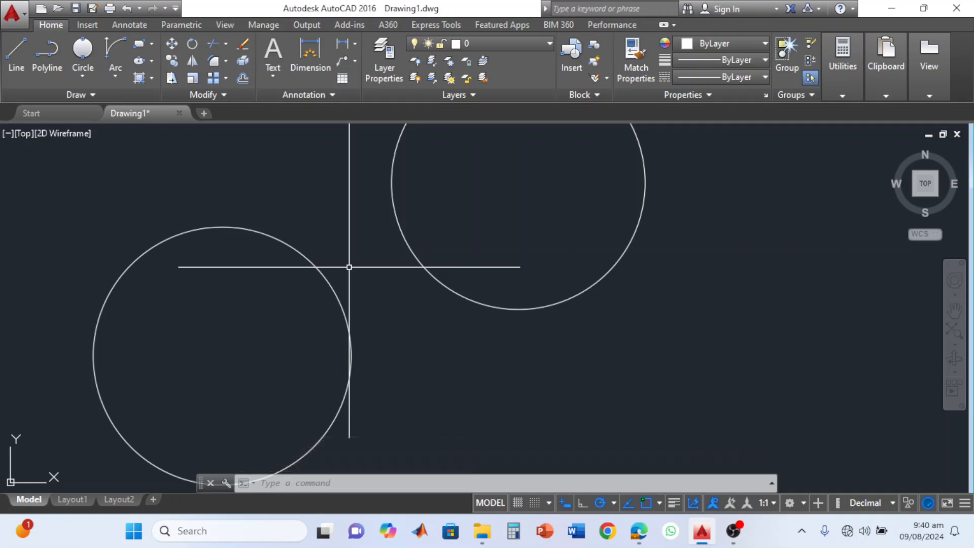
{"action": "left_click", "coordinate": [87, 75]}
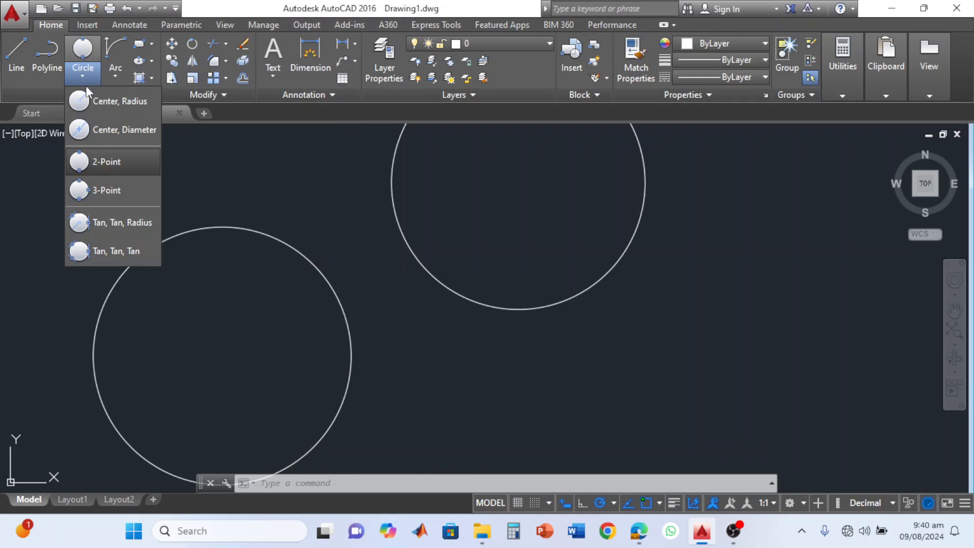
{"action": "left_click", "coordinate": [104, 222]}
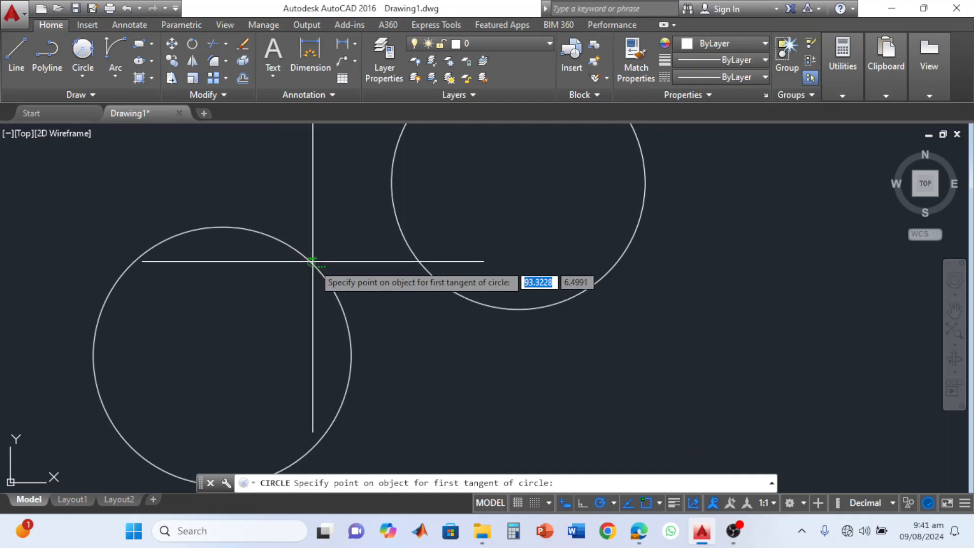
{"action": "left_click", "coordinate": [297, 250]}
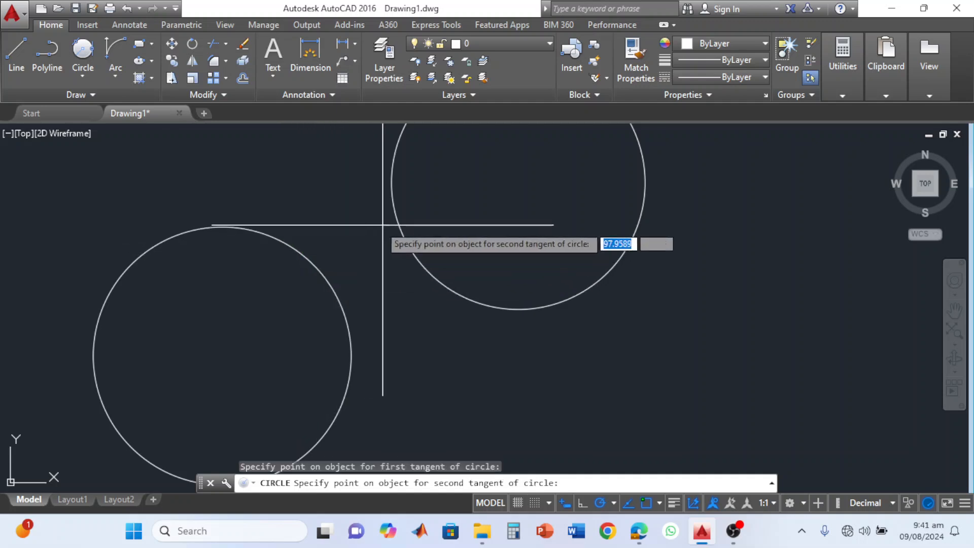
{"action": "left_click", "coordinate": [398, 221]}
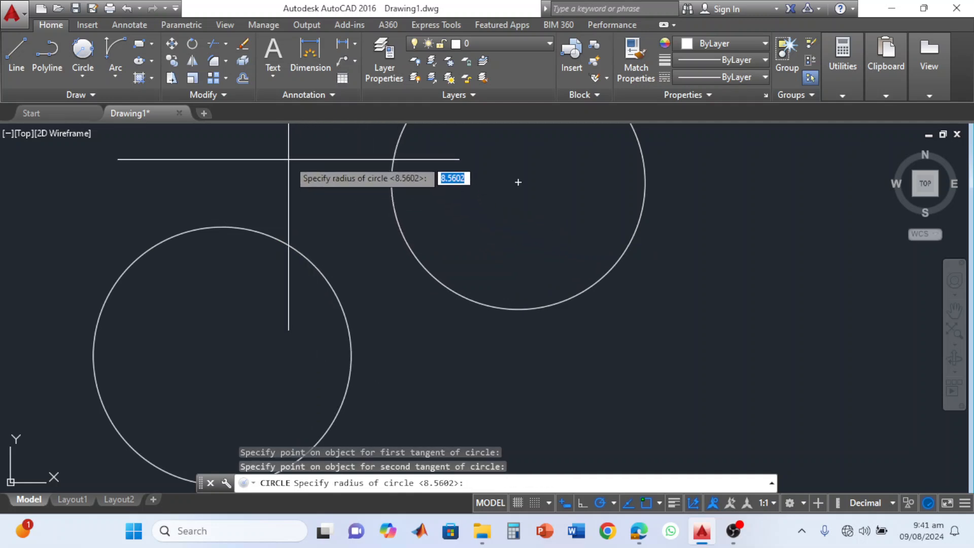
{"action": "type", "text": "5"}
{"action": "key", "text": "Return"}
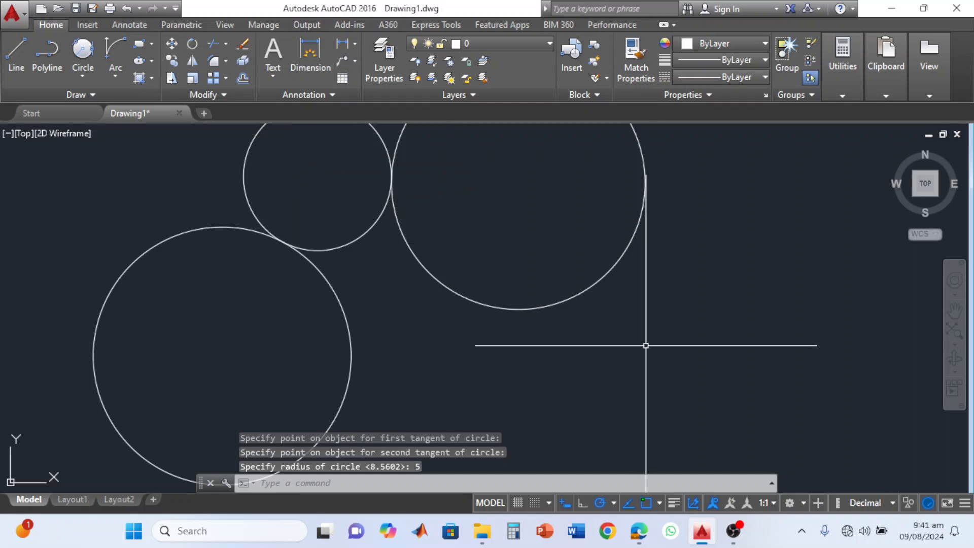
Select the two large circles that the radius 5 circle touches to examine the tangency.
{"action": "scroll", "coordinate": [496, 325], "scroll_direction": "down", "scroll_amount": 3}
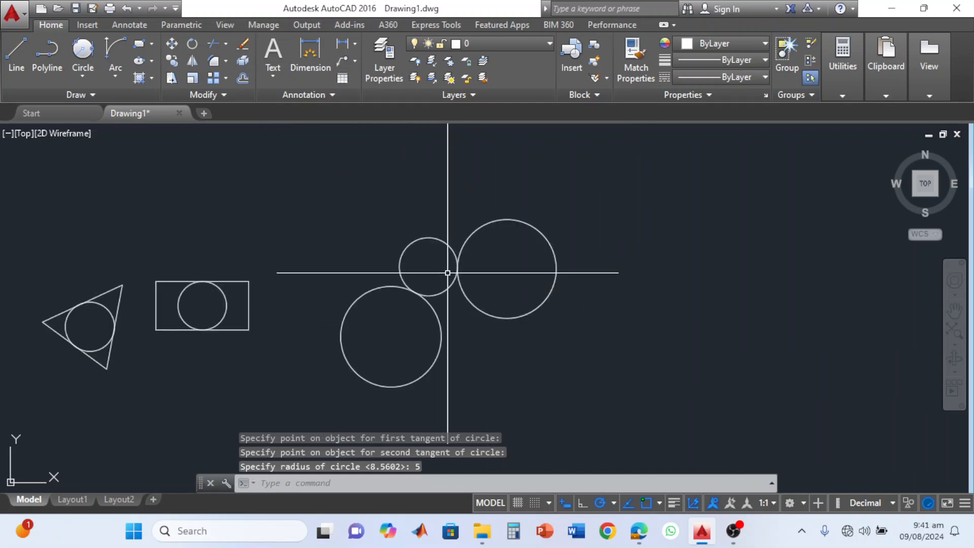
{"action": "scroll", "coordinate": [447, 272], "scroll_direction": "up", "scroll_amount": 3}
{"action": "scroll", "coordinate": [447, 276], "scroll_direction": "up", "scroll_amount": 3}
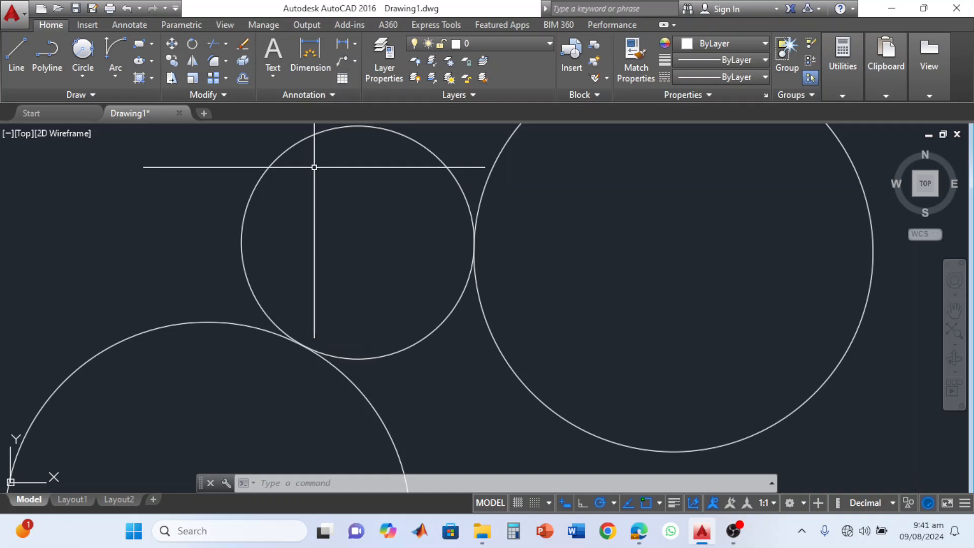
{"action": "left_click", "coordinate": [358, 390]}
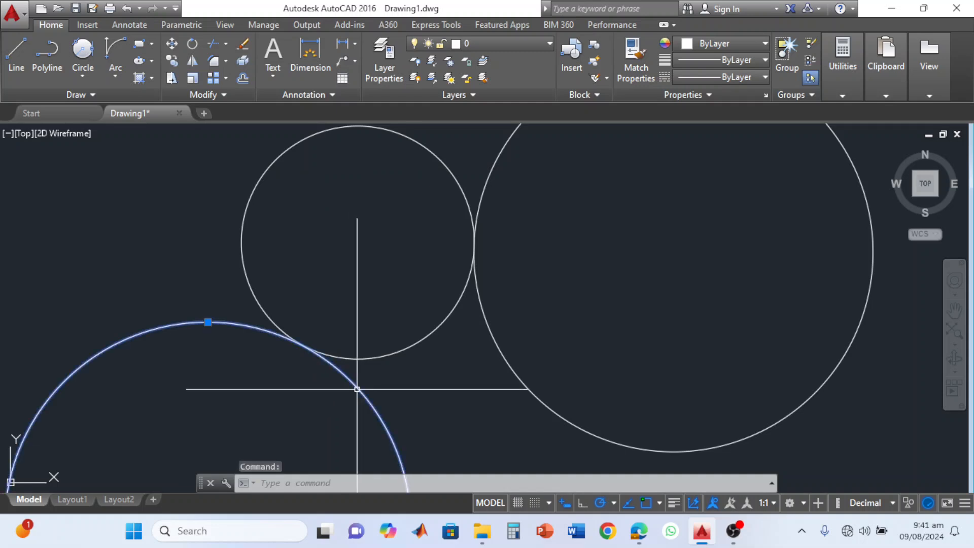
{"action": "left_click", "coordinate": [515, 376]}
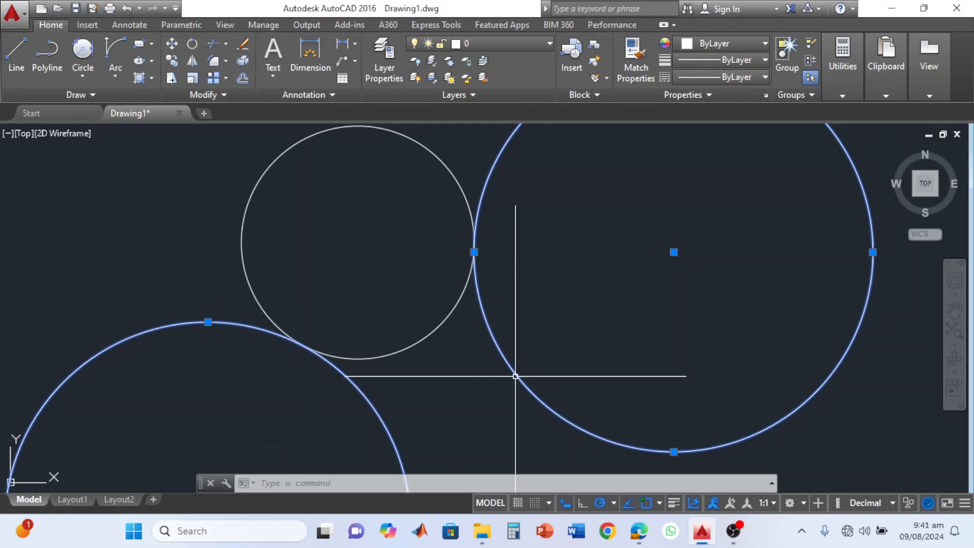
Clear the selection and draw a Tan, Tan, Tan circle in the gap between the two large circles and the radius 5 circle.
{"action": "scroll", "coordinate": [515, 377], "scroll_direction": "down", "scroll_amount": 4}
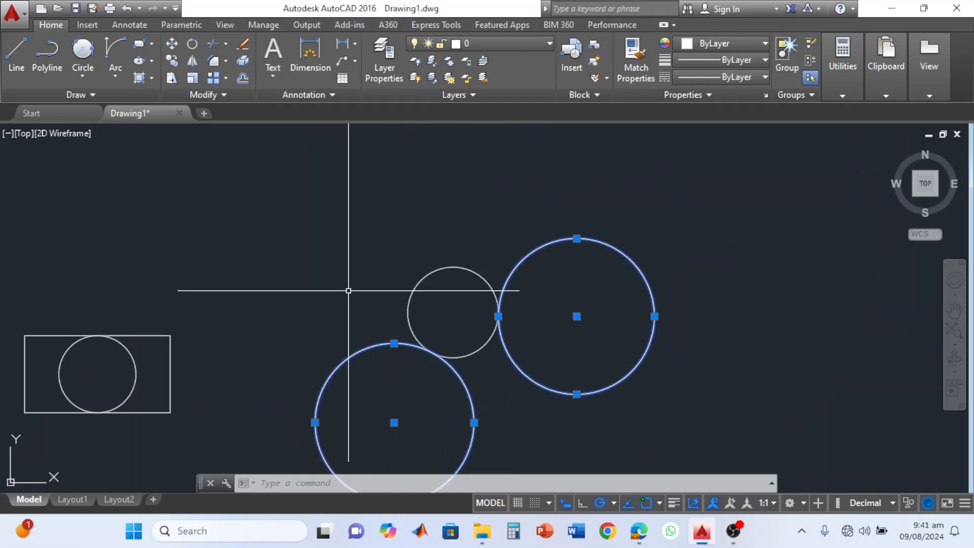
{"action": "key", "text": "Escape"}
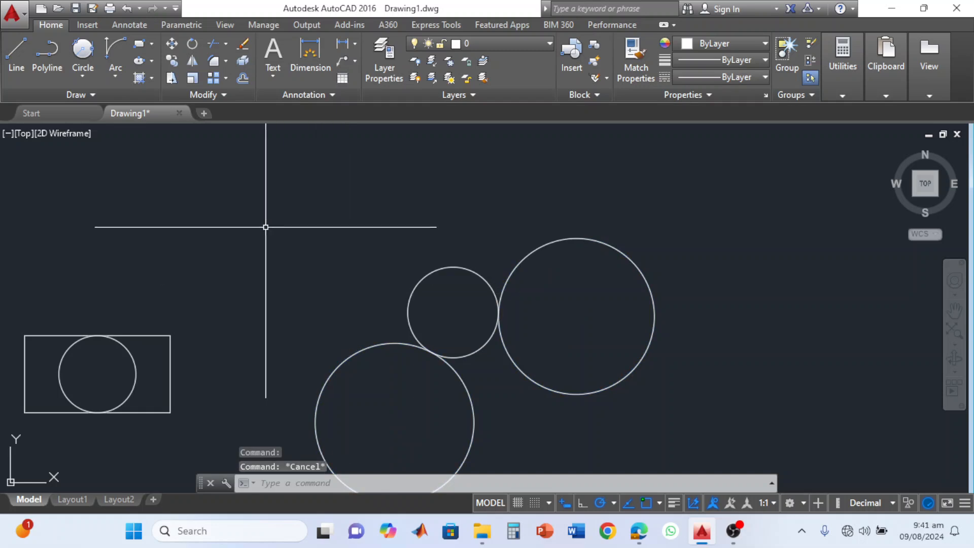
{"action": "left_click", "coordinate": [83, 82]}
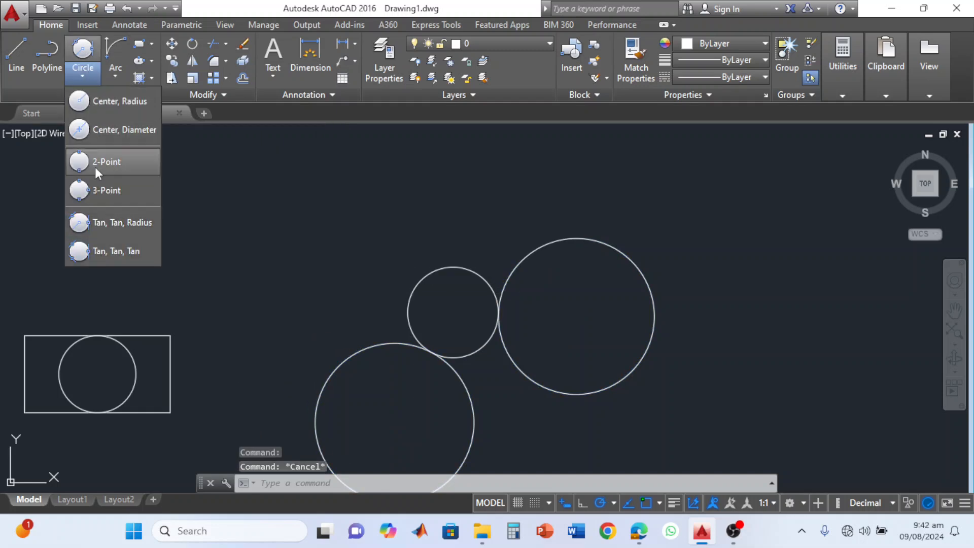
{"action": "left_click", "coordinate": [114, 255]}
{"action": "scroll", "coordinate": [441, 393], "scroll_direction": "up", "scroll_amount": 2}
{"action": "middle_click_drag", "start_coordinate": [445, 395], "coordinate": [359, 311]}
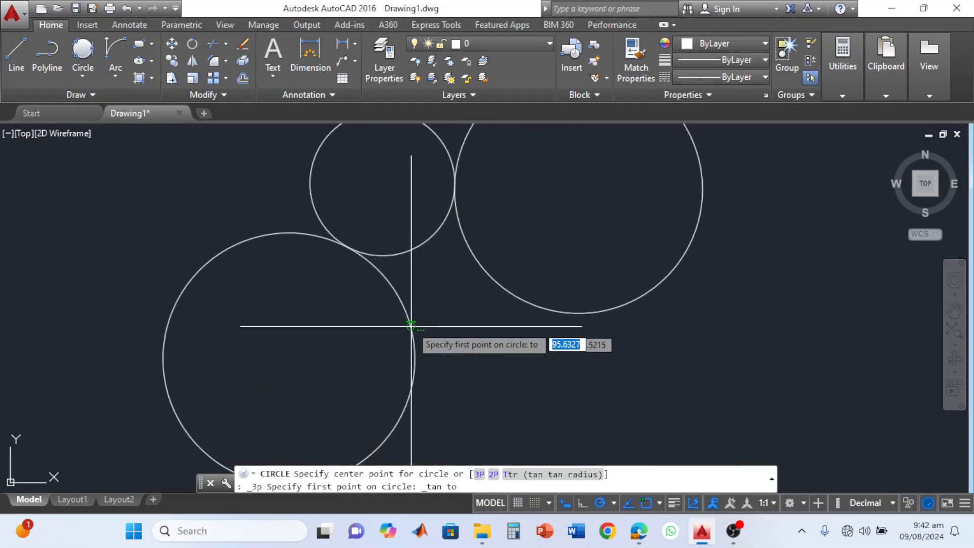
{"action": "left_click", "coordinate": [404, 304]}
{"action": "left_click", "coordinate": [424, 241]}
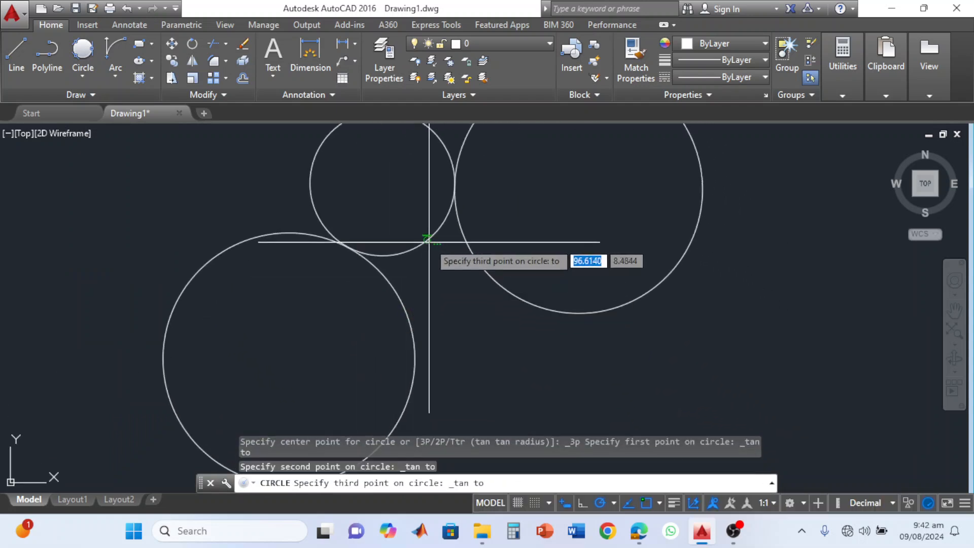
{"action": "left_click", "coordinate": [489, 283]}
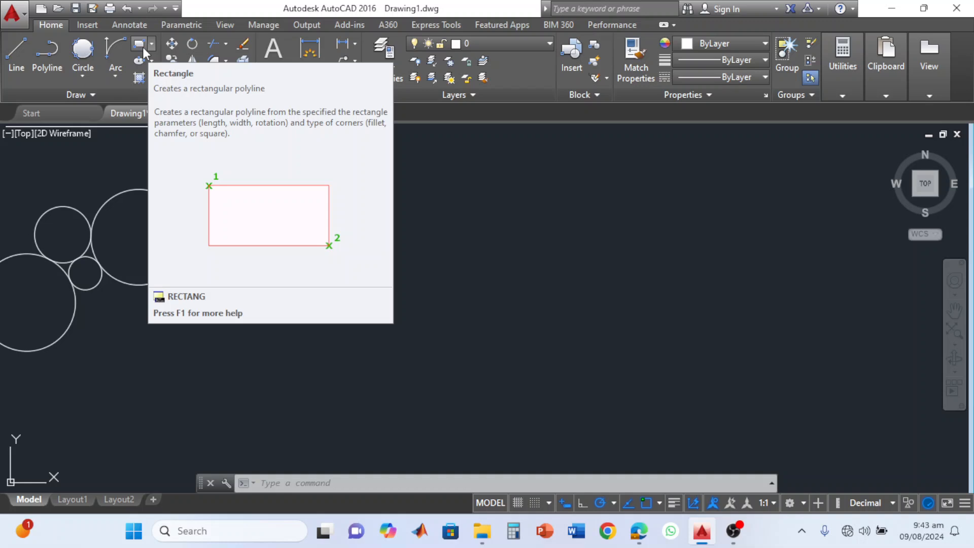
Draw a 25 by 25 square with the Rectangle command in the empty area east of the tangent circles.
{"action": "left_click", "coordinate": [141, 47]}
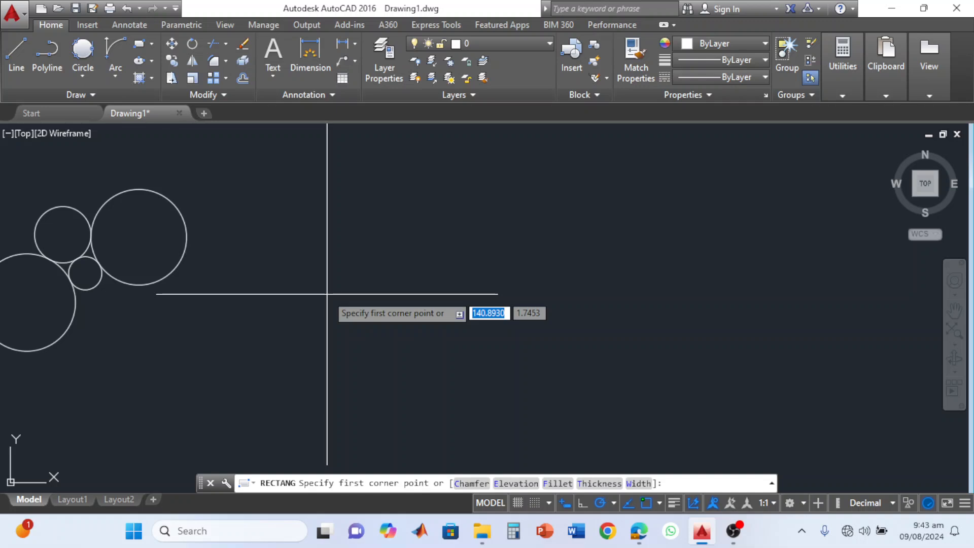
{"action": "left_click", "coordinate": [375, 342]}
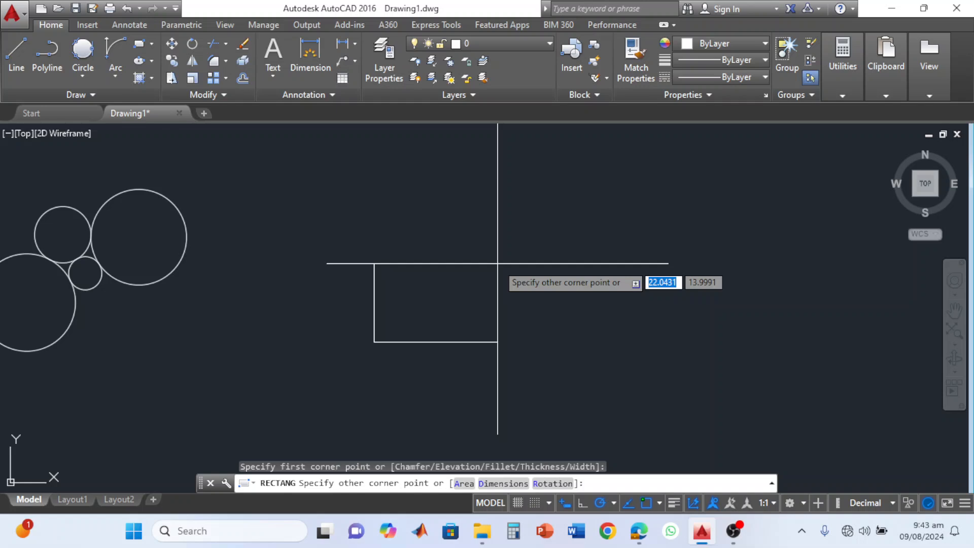
{"action": "type", "text": "25"}
{"action": "key", "text": "Tab"}
{"action": "type", "text": "25"}
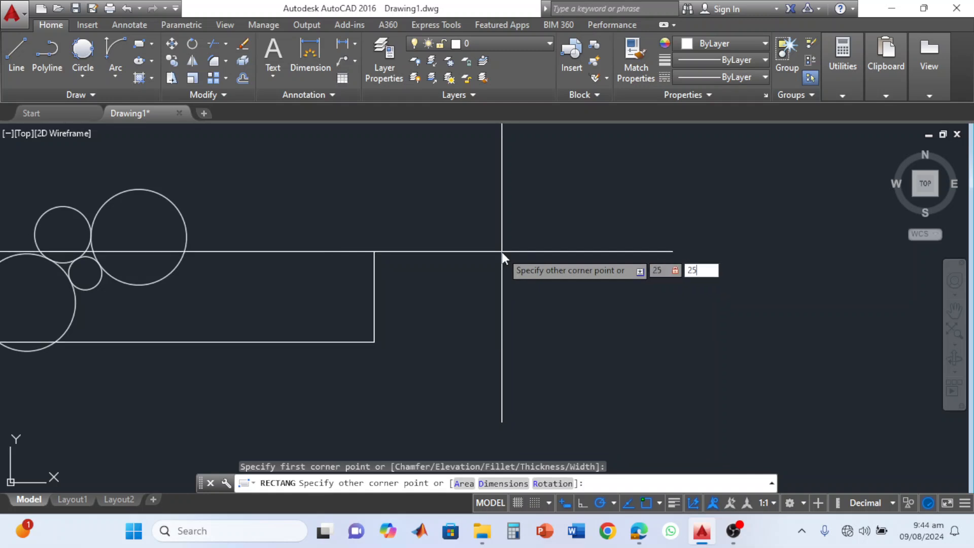
{"action": "key", "text": "Return"}
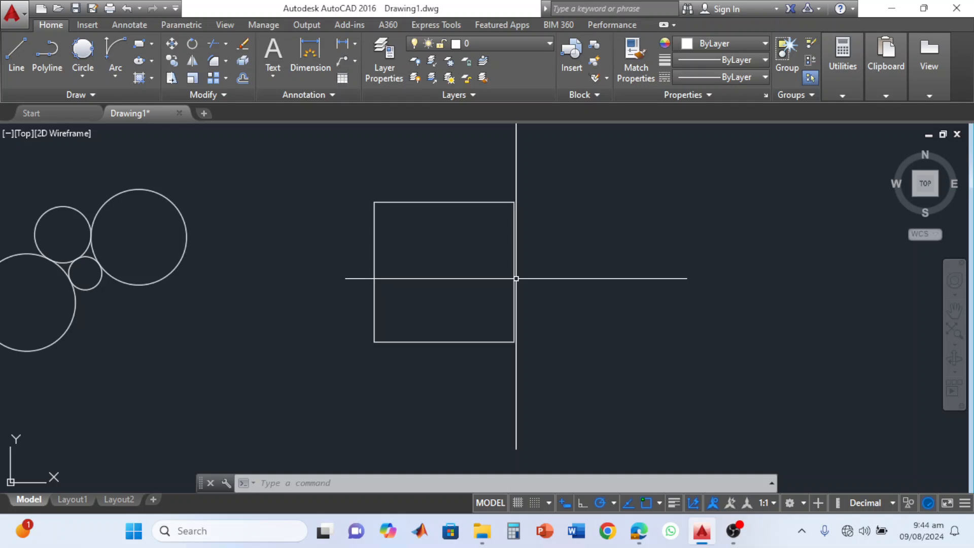
Draw a closed square with 25-unit sides using the Line command, east of the rectangle and aligned with its lower edge.
{"action": "middle_click_drag", "start_coordinate": [589, 305], "coordinate": [400, 318]}
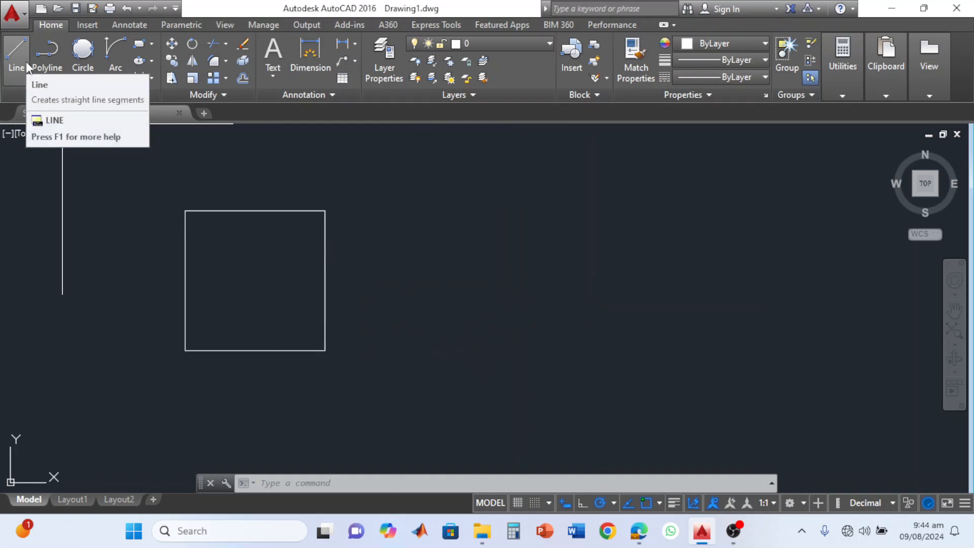
{"action": "left_click", "coordinate": [26, 62]}
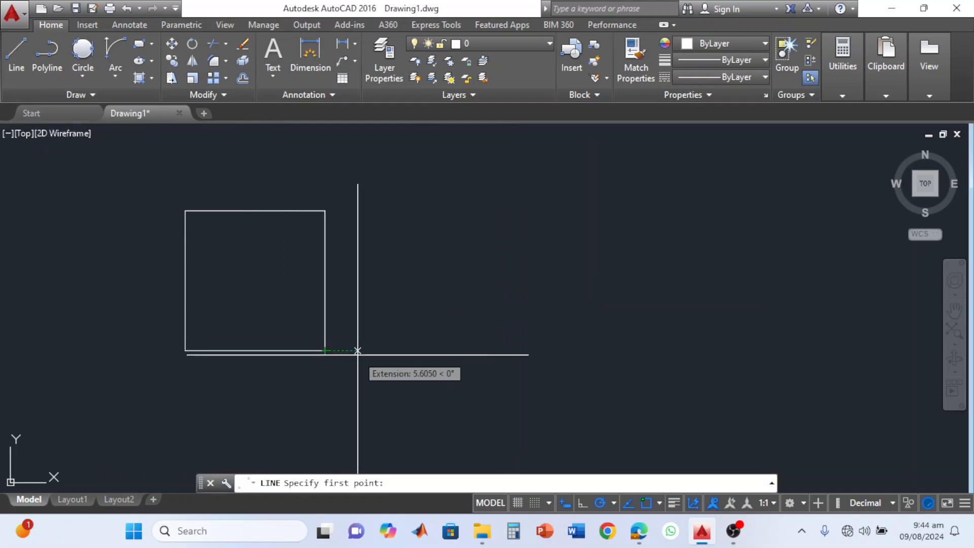
{"action": "left_click", "coordinate": [392, 350]}
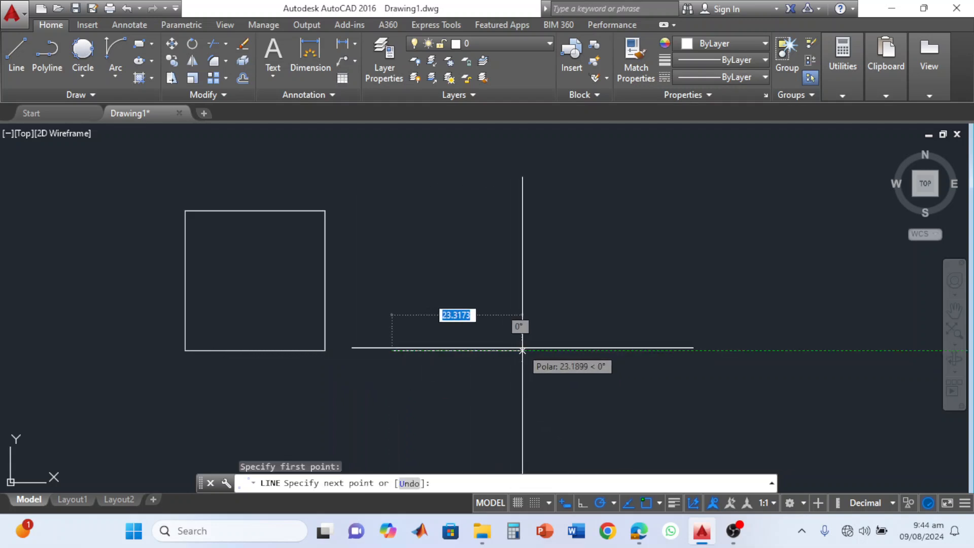
{"action": "type", "text": "25"}
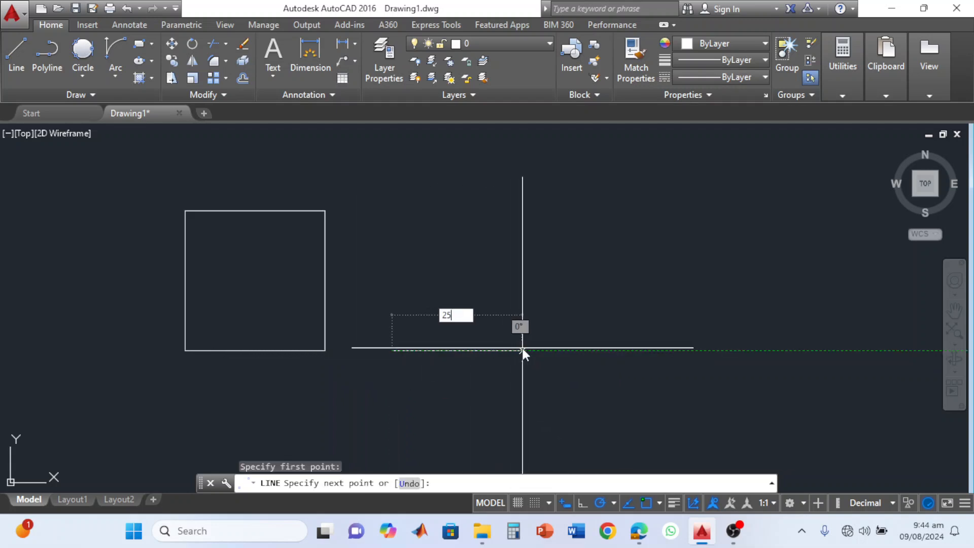
{"action": "key", "text": "Return"}
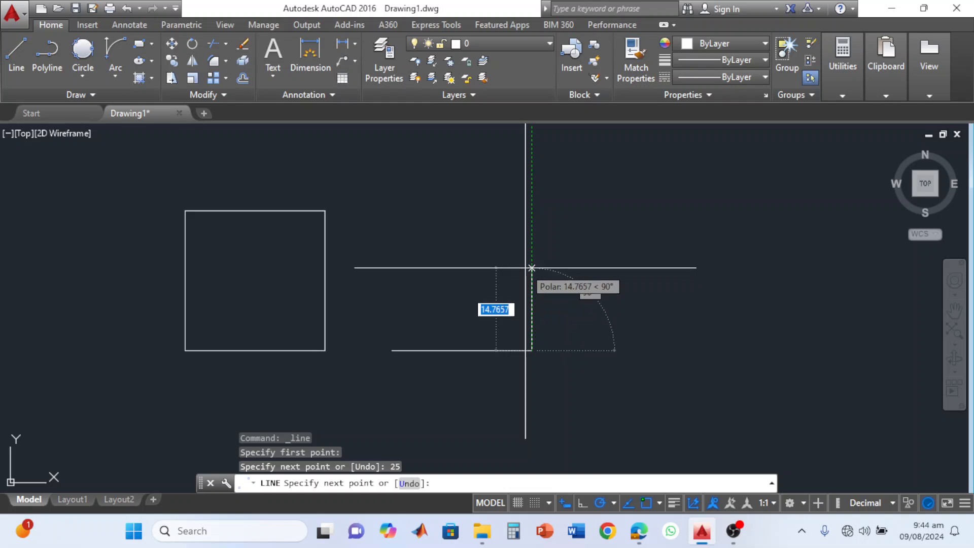
{"action": "type", "text": "25"}
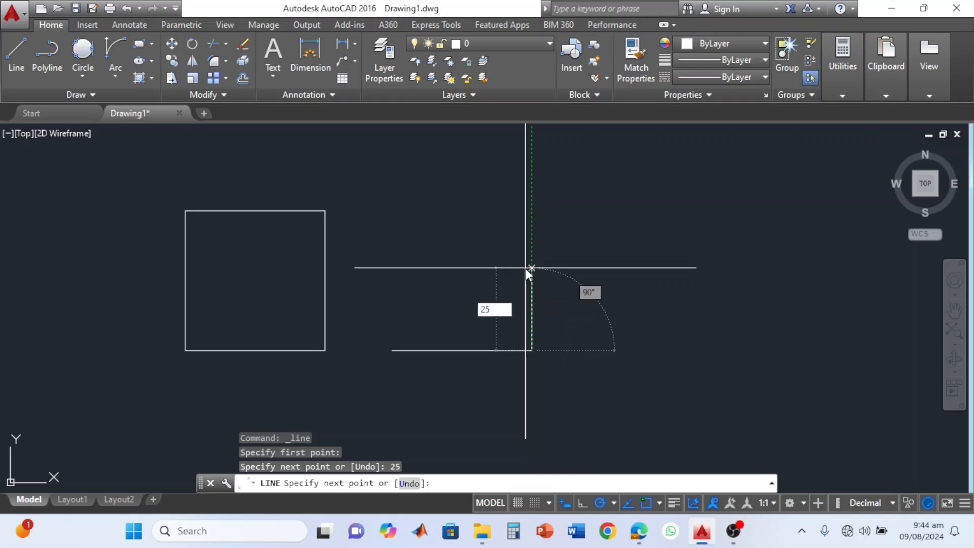
{"action": "key", "text": "Return"}
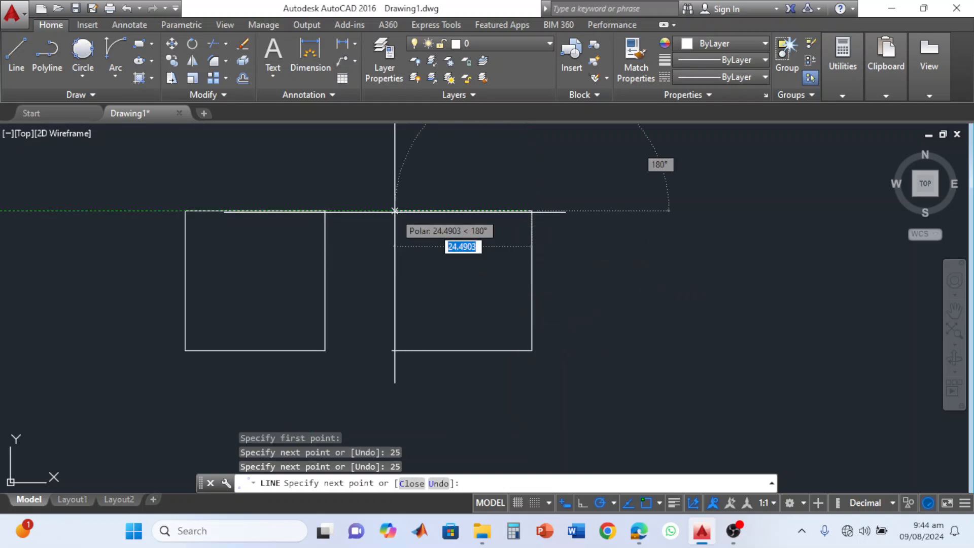
{"action": "type", "text": "25"}
{"action": "key", "text": "Return"}
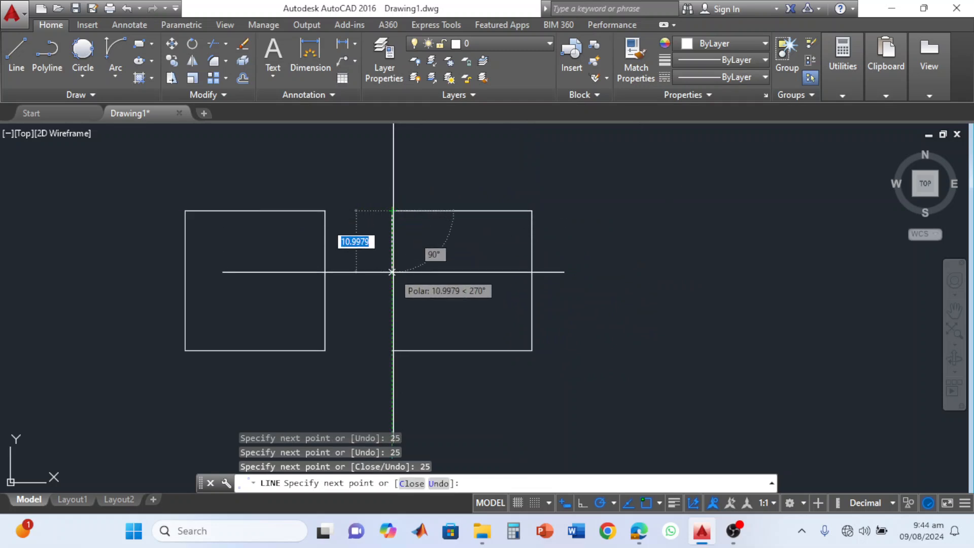
{"action": "type", "text": "c"}
{"action": "key", "text": "Return"}
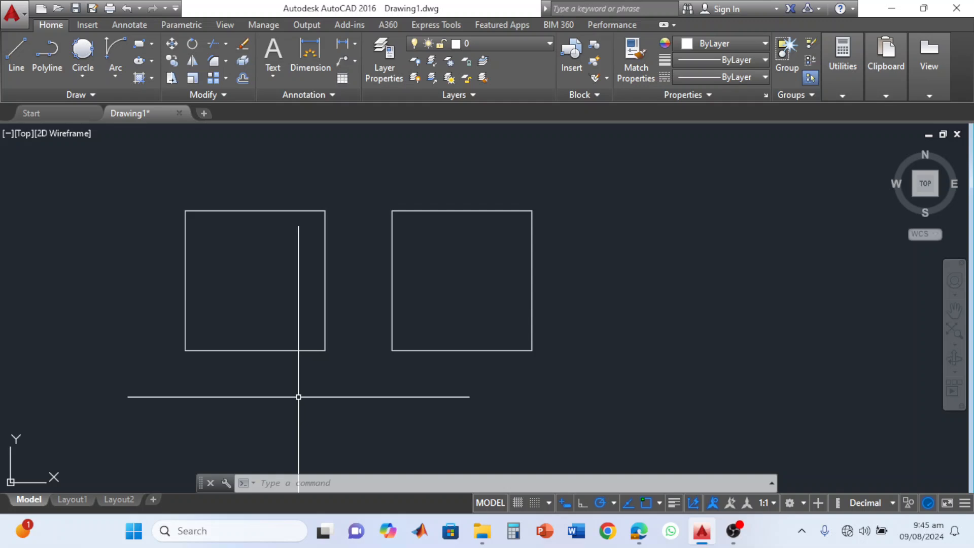
Select both squares and pull the east side of the line-drawn square outward to the east by its midpoint grip.
{"action": "key", "text": "Escape"}
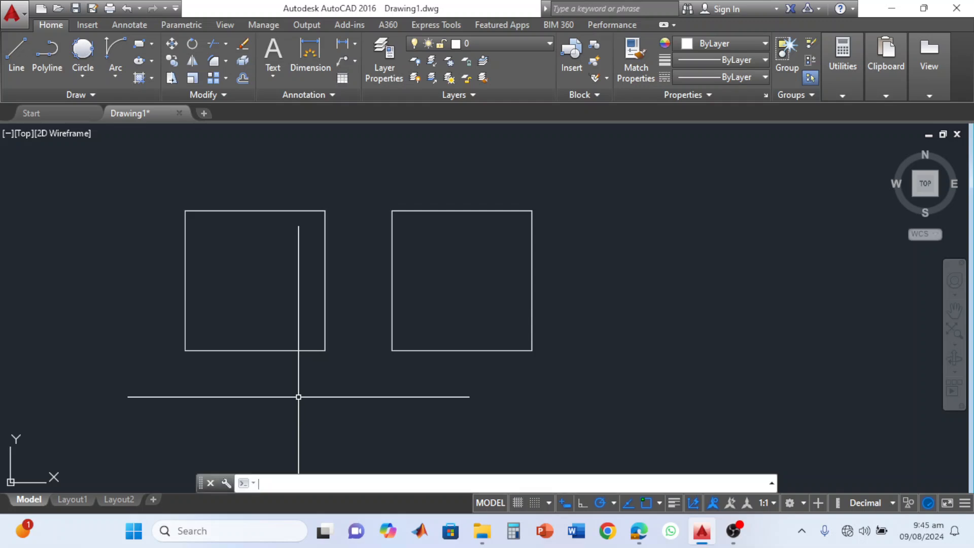
{"action": "left_click", "coordinate": [594, 177]}
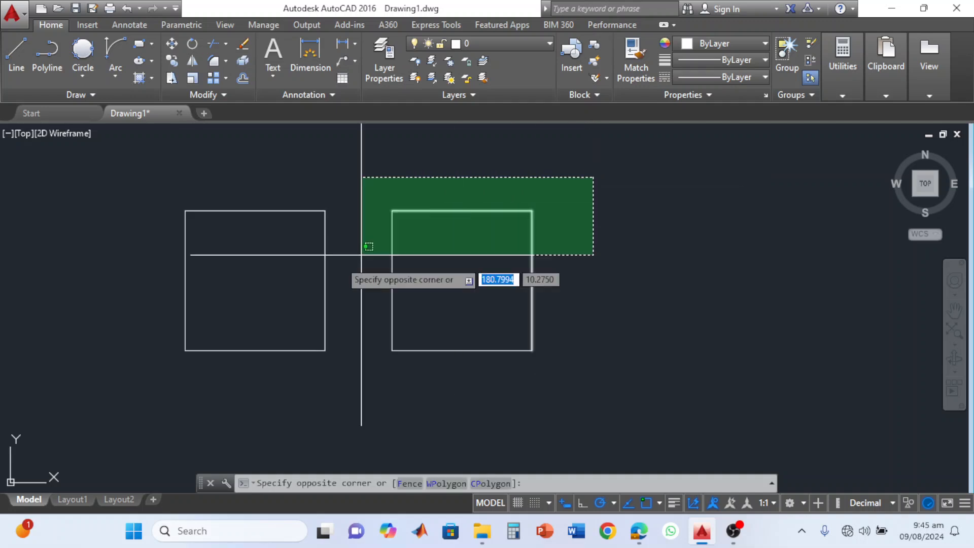
{"action": "left_click", "coordinate": [131, 401]}
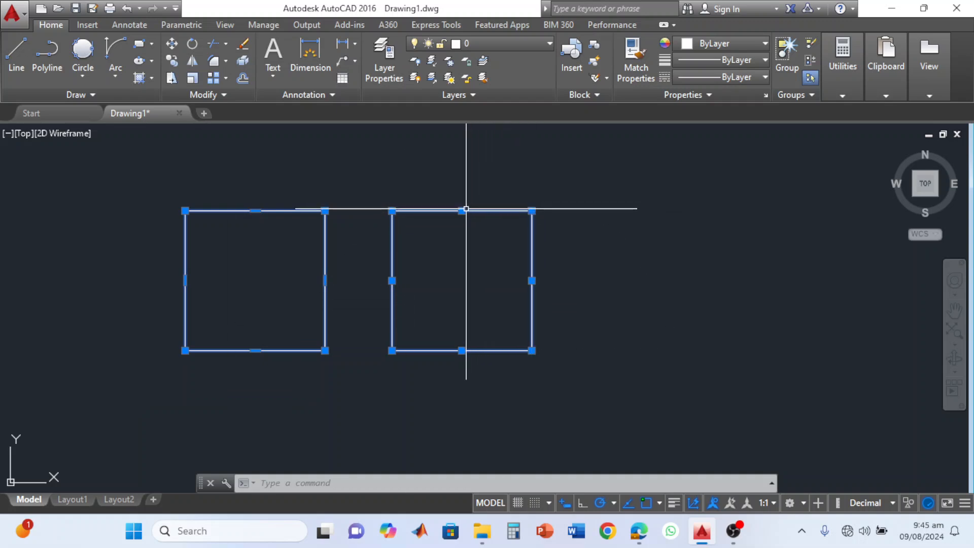
{"action": "left_click", "coordinate": [392, 210]}
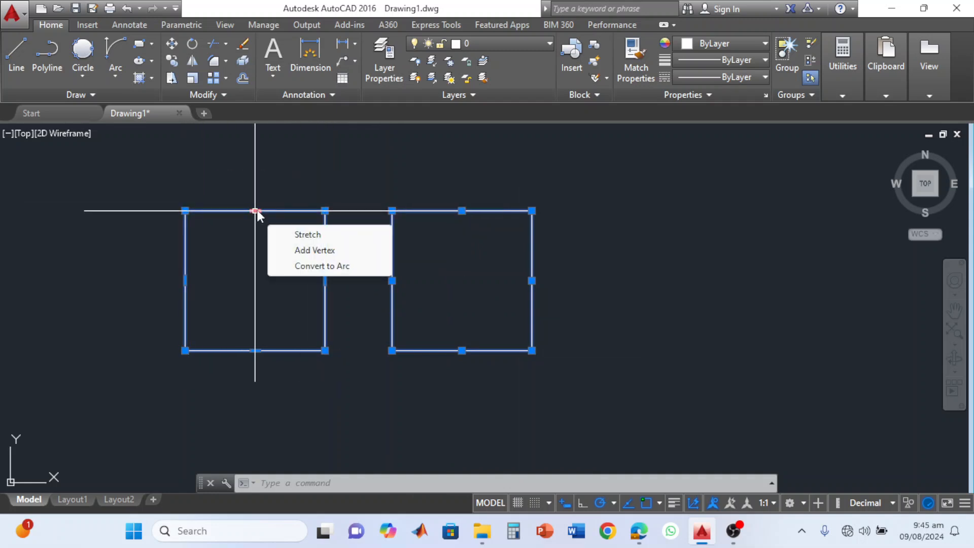
{"action": "mouse_move", "coordinate": [256, 210]}
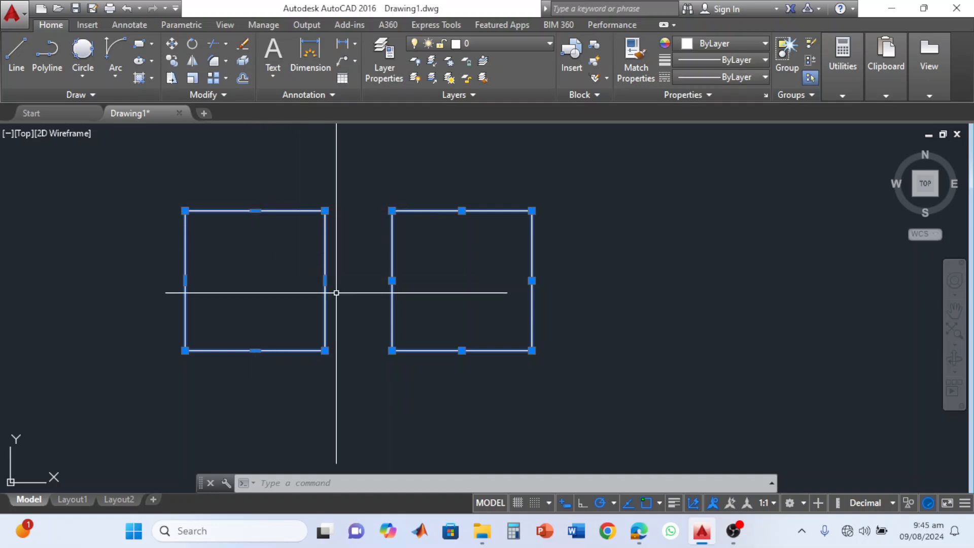
{"action": "left_click", "coordinate": [532, 280]}
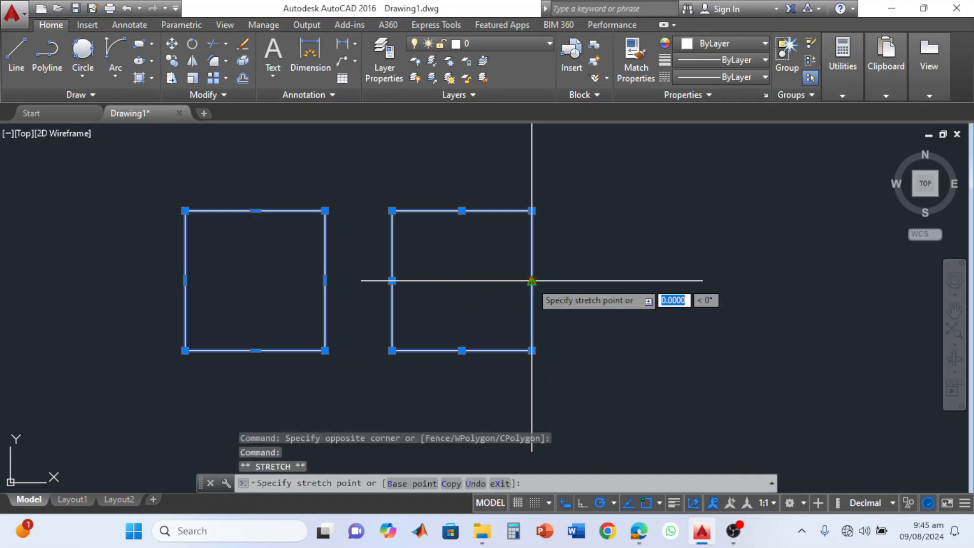
{"action": "left_click", "coordinate": [596, 281]}
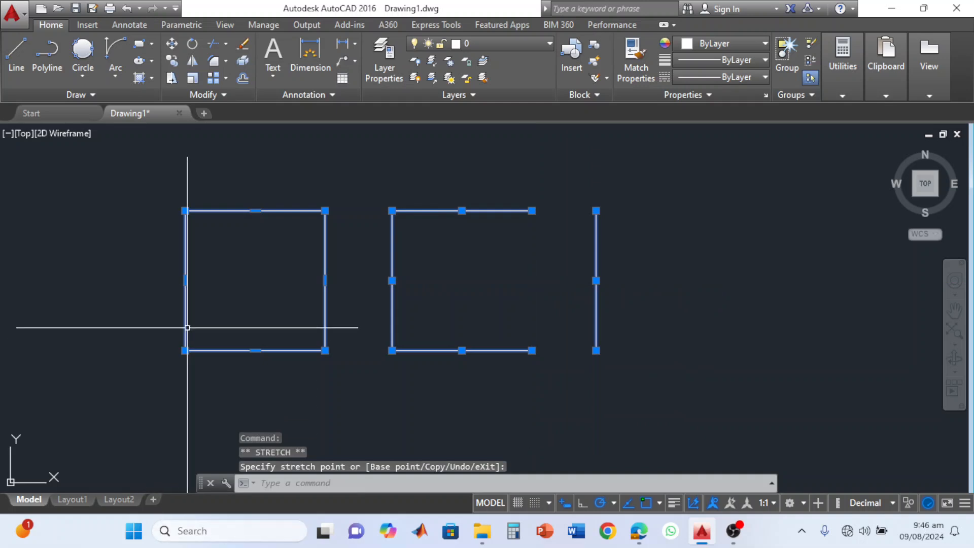
Stretch the west edge of the Rectangle-drawn square outward, then shift it up and down to skew the shape into a parallelogram.
{"action": "left_click", "coordinate": [185, 281]}
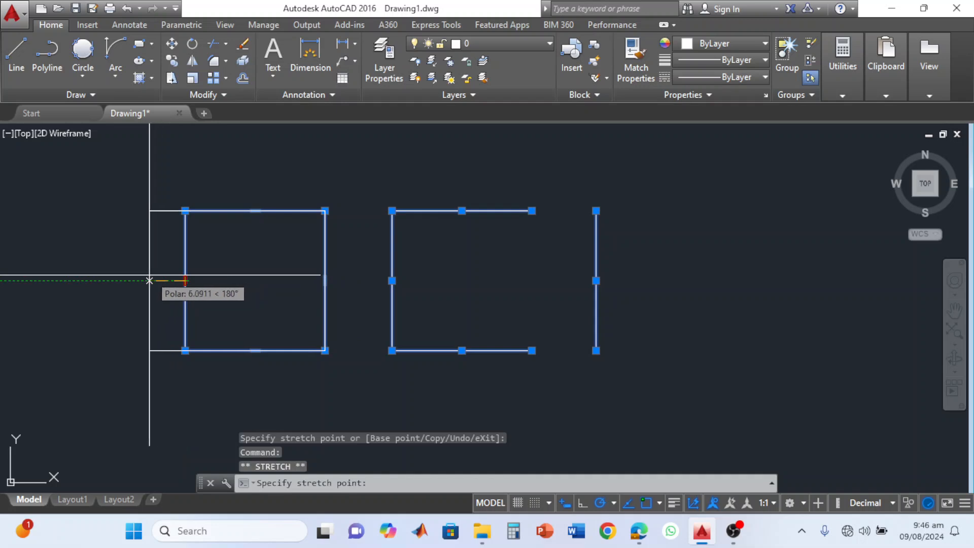
{"action": "left_click", "coordinate": [126, 282]}
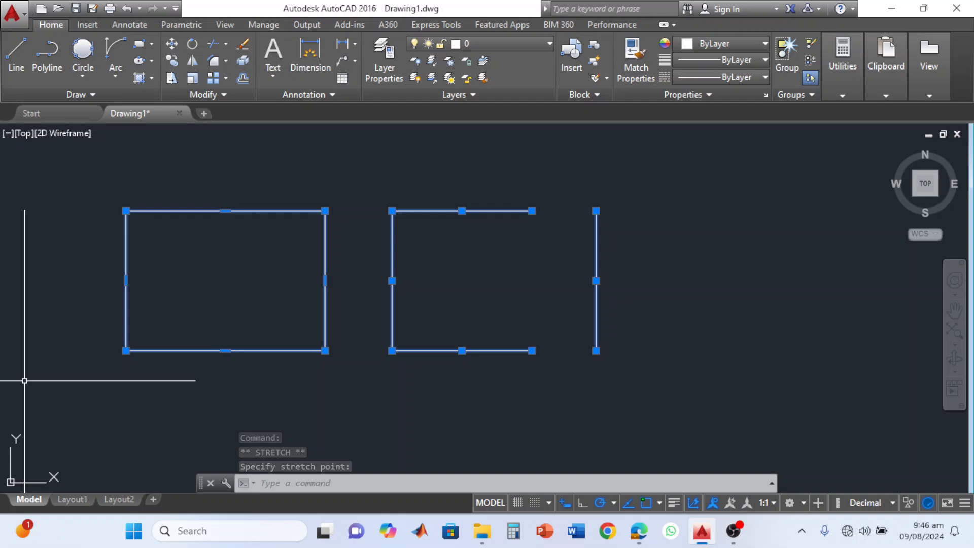
{"action": "left_click", "coordinate": [126, 281]}
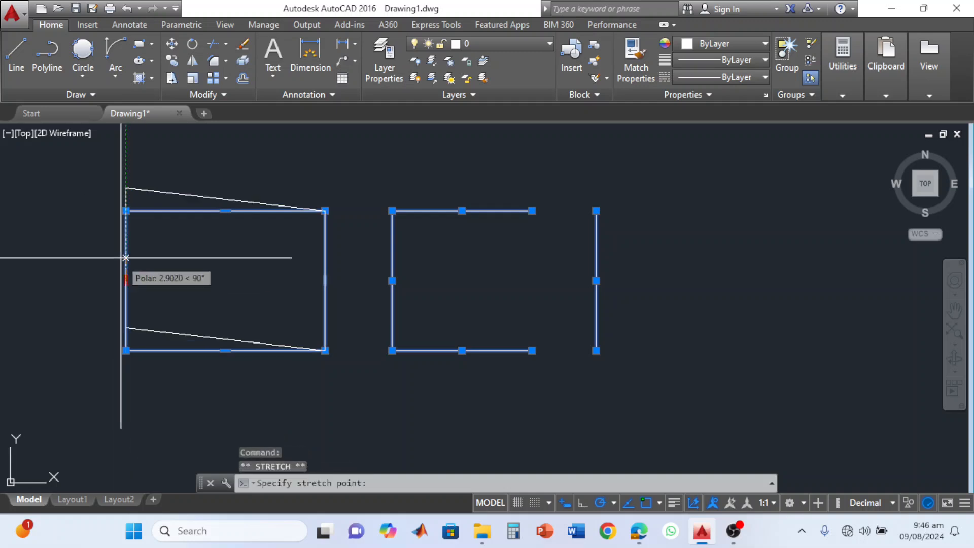
{"action": "left_click", "coordinate": [116, 236]}
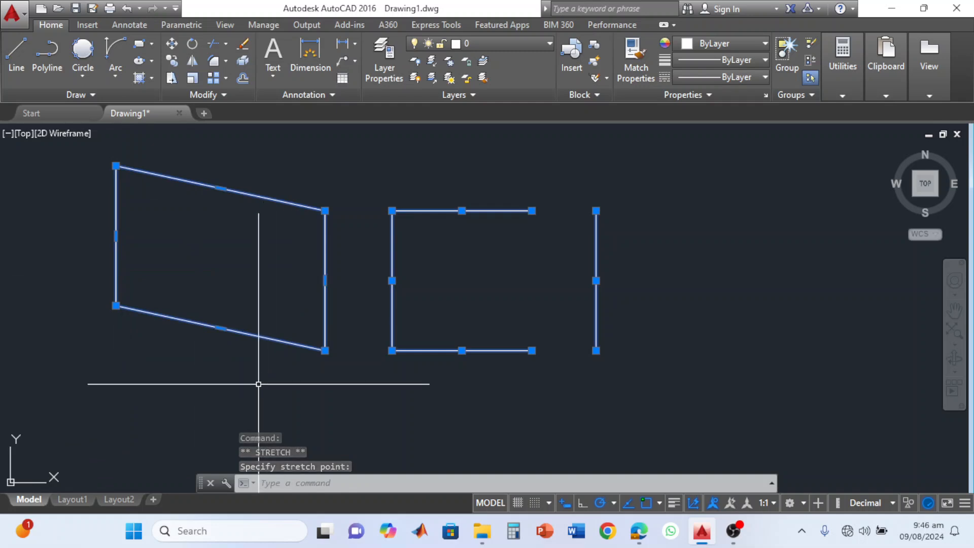
{"action": "left_click", "coordinate": [115, 236]}
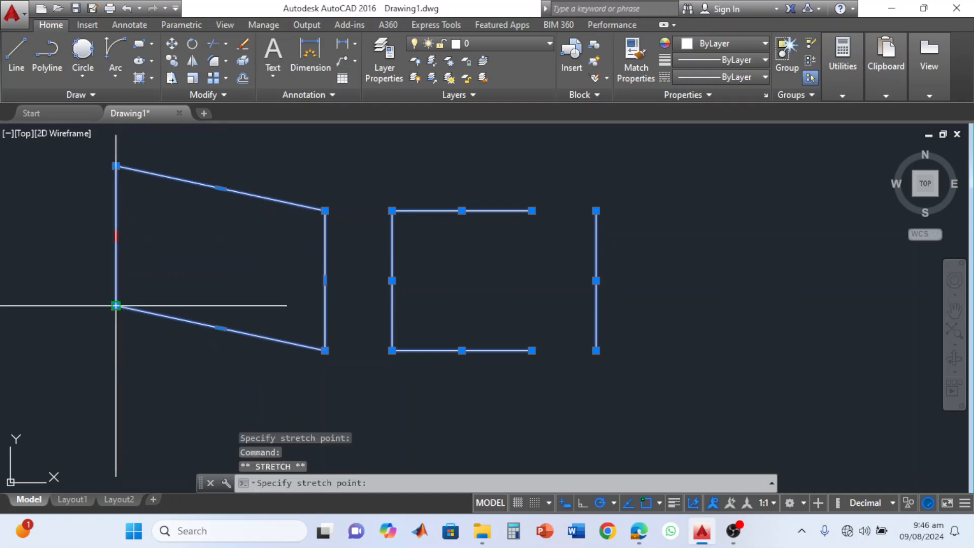
{"action": "left_click", "coordinate": [116, 349]}
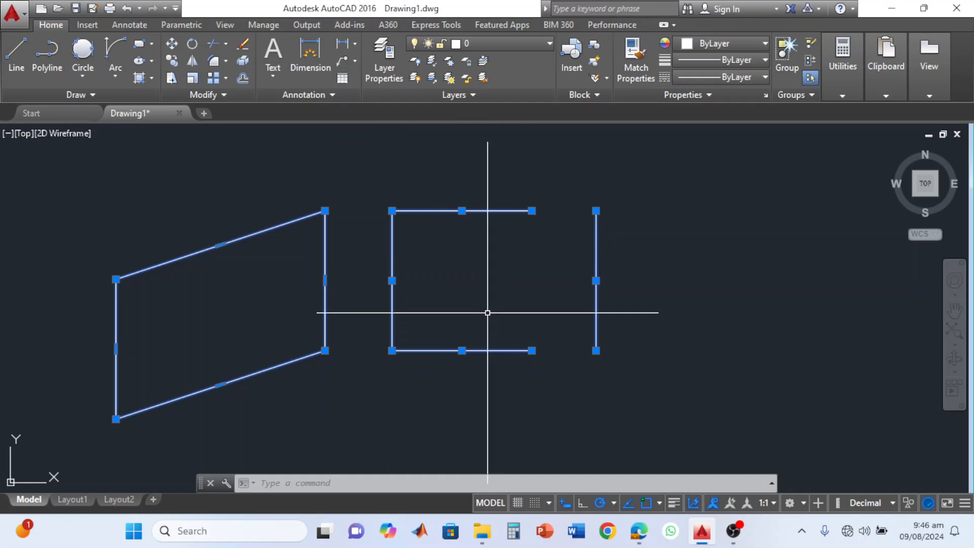
Draw a five-sided polygon inscribed in a circle of about 15 radius in the empty area east of the line-drawn square.
{"action": "key", "text": "BackSpace"}
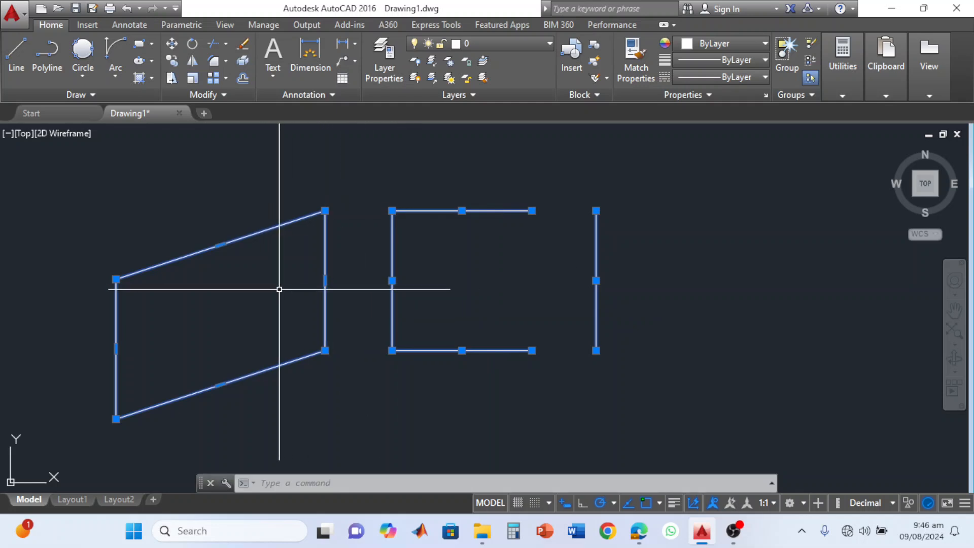
{"action": "middle_click_drag", "start_coordinate": [346, 291], "coordinate": [113, 305]}
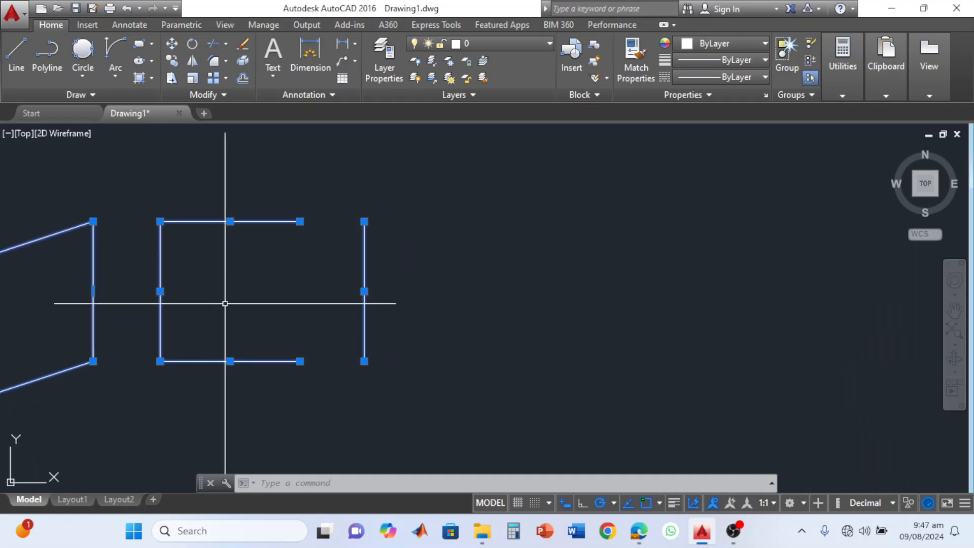
{"action": "middle_click_drag", "start_coordinate": [250, 306], "coordinate": [22, 324]}
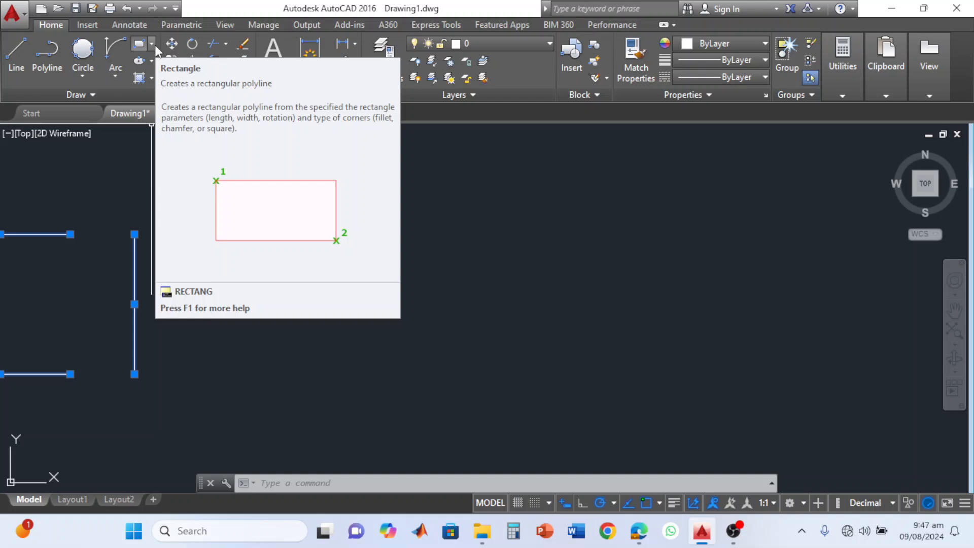
{"action": "left_click", "coordinate": [151, 44]}
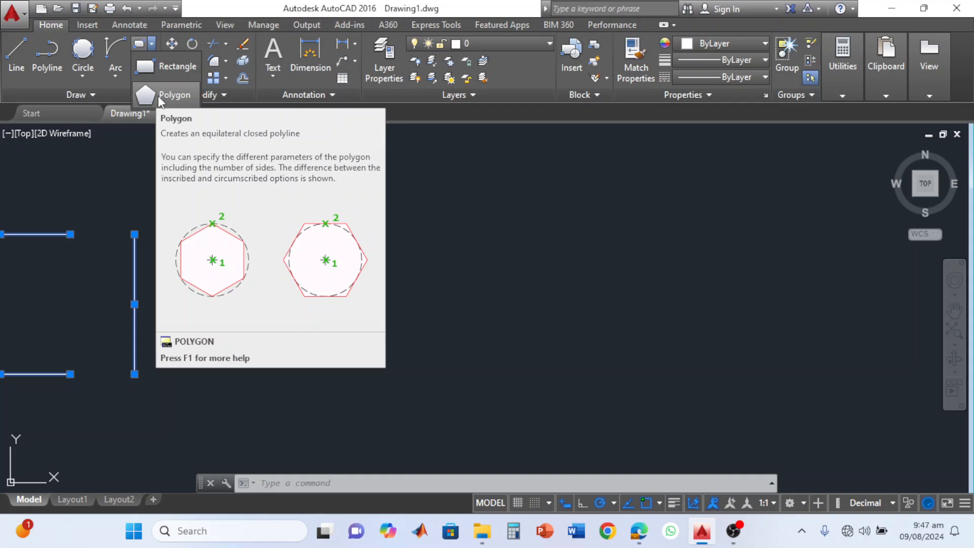
{"action": "left_click", "coordinate": [158, 96]}
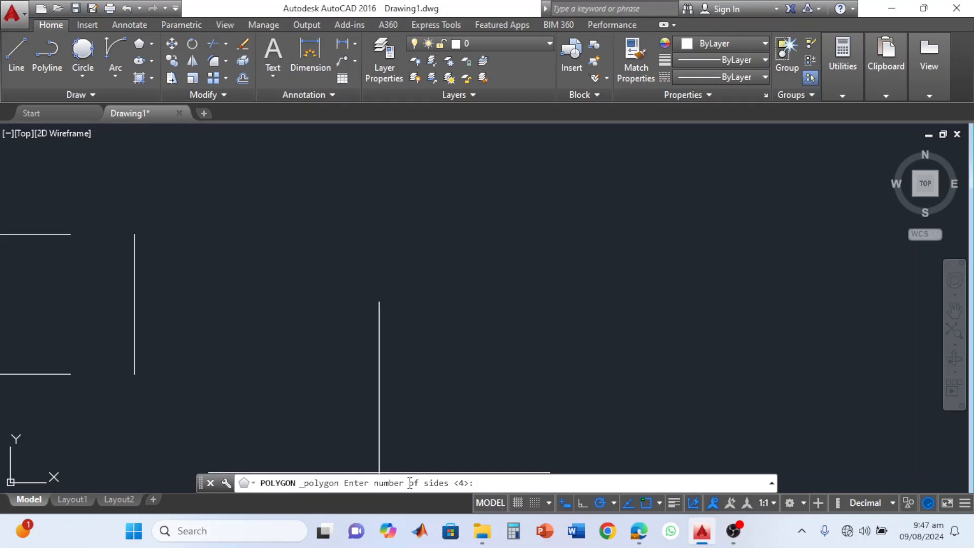
{"action": "type", "text": "5"}
{"action": "key", "text": "Return"}
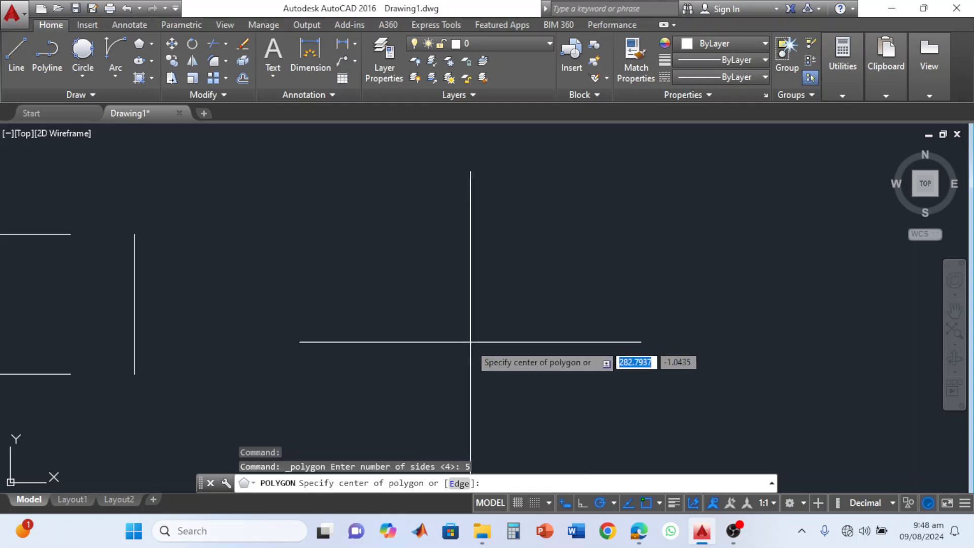
{"action": "left_click", "coordinate": [485, 295]}
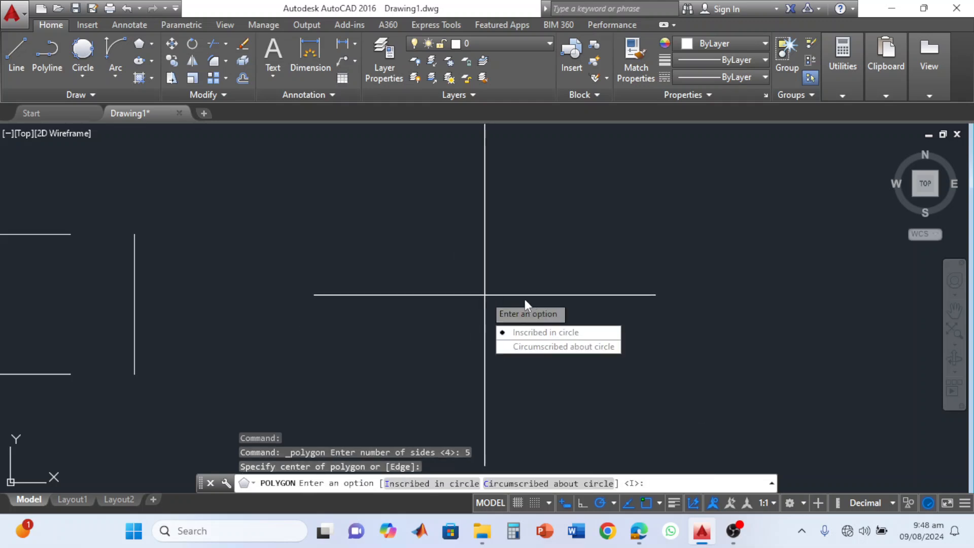
{"action": "left_click", "coordinate": [551, 333]}
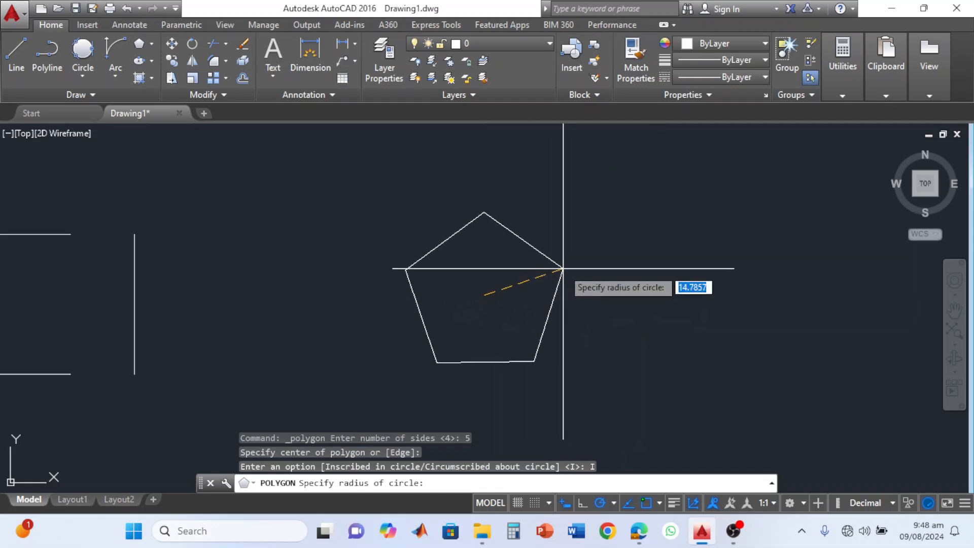
{"action": "left_click", "coordinate": [571, 268]}
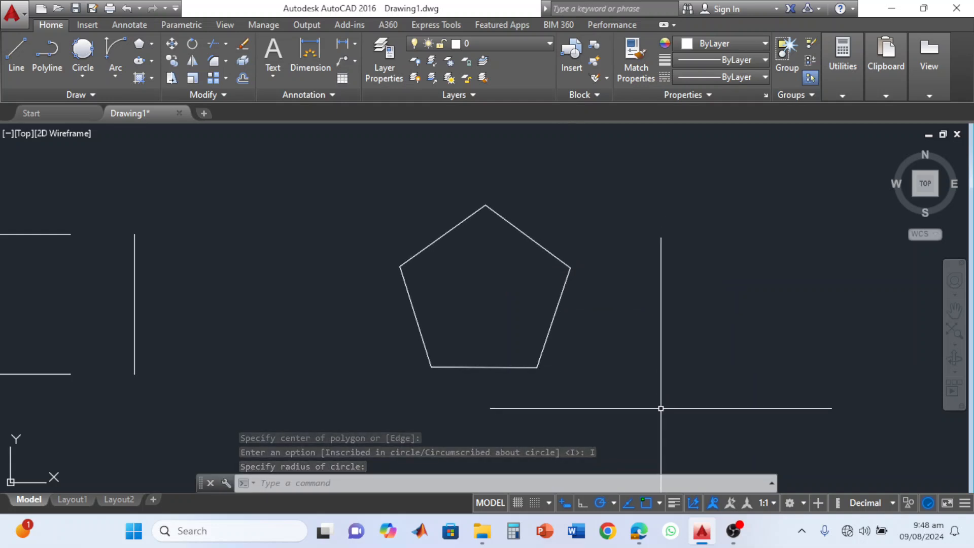
Draw a six-sided polygon east of the pentagon using the Edge option, with a horizontal lower edge 15 units long.
{"action": "mouse_move", "coordinate": [659, 405]}
{"action": "middle_mouse_down"}
{"action": "mouse_move", "coordinate": [598, 383]}
{"action": "mouse_move", "coordinate": [379, 369]}
{"action": "middle_mouse_up"}
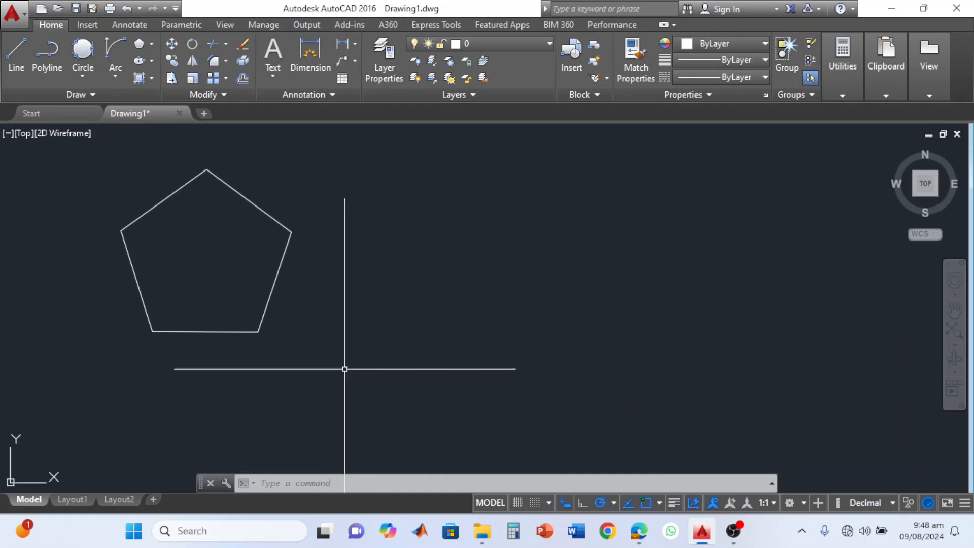
{"action": "left_click", "coordinate": [152, 44]}
{"action": "left_click", "coordinate": [166, 94]}
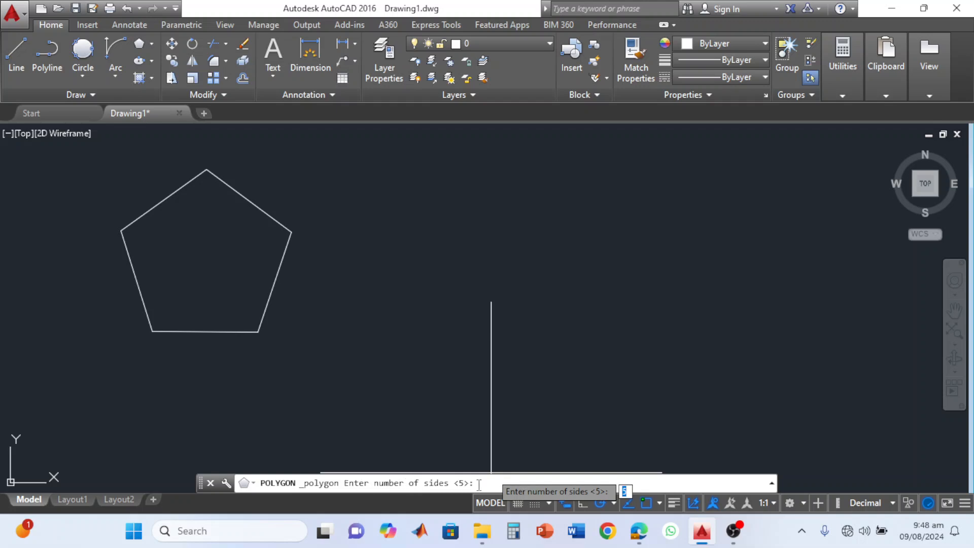
{"action": "type", "text": "6"}
{"action": "key", "text": "Return"}
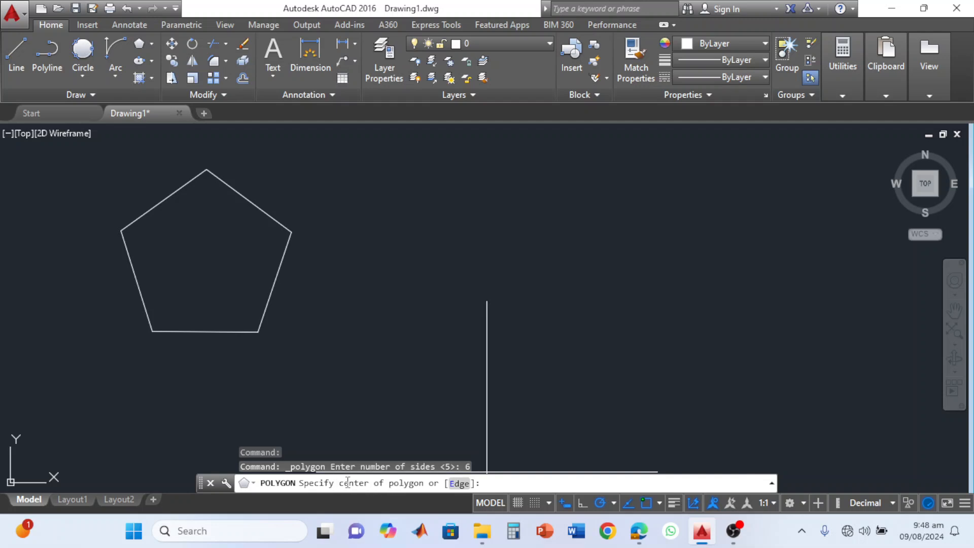
{"action": "left_click", "coordinate": [459, 484]}
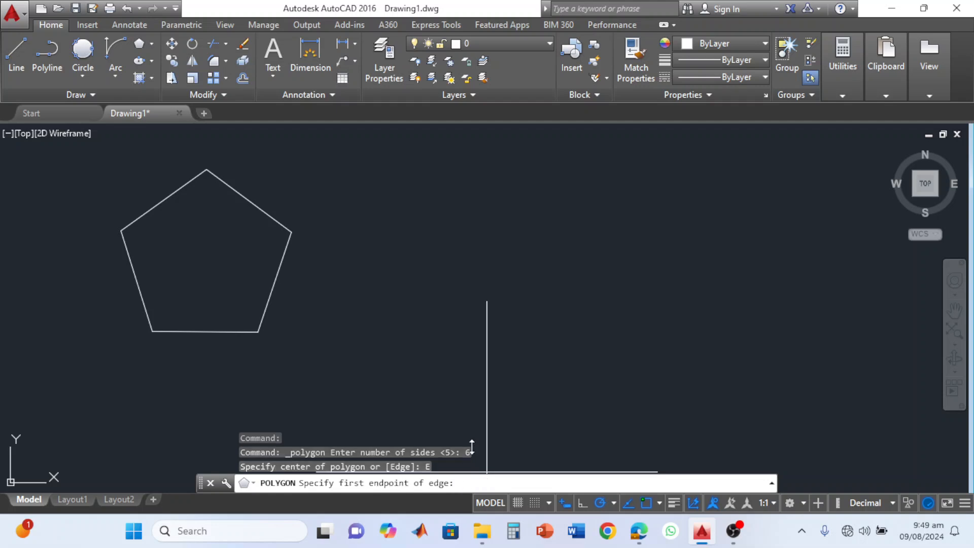
{"action": "left_click", "coordinate": [468, 350]}
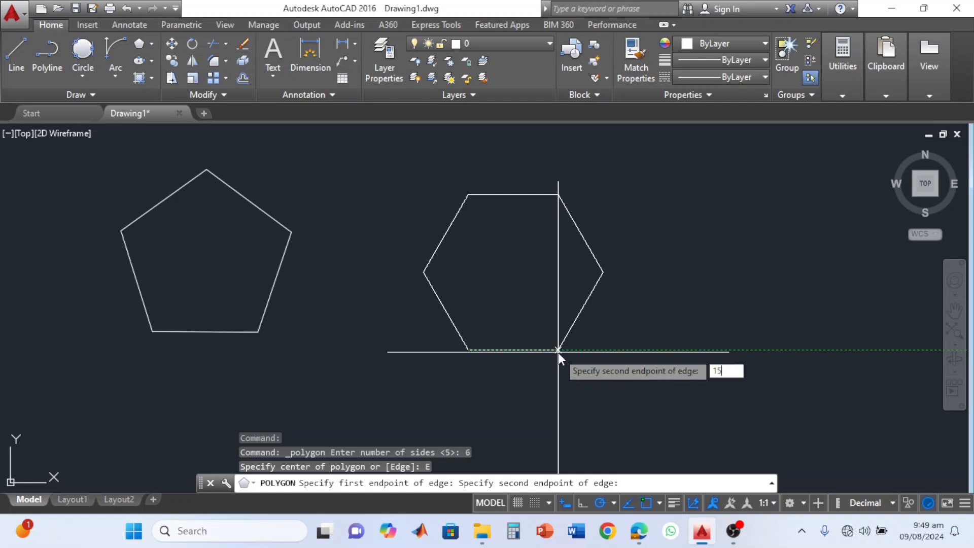
{"action": "left_click", "coordinate": [558, 350]}
{"action": "type", "text": "15"}
{"action": "key", "text": "Return"}
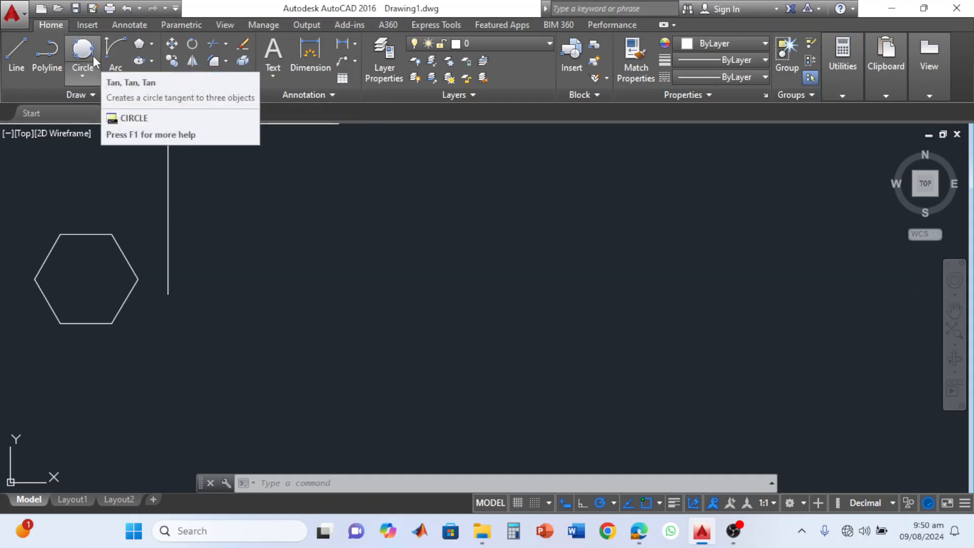
Draw a center-based ellipse east of the hexagon, with a horizontal half-axis of 50 and the other half-axis of 20.
{"action": "left_click", "coordinate": [137, 64]}
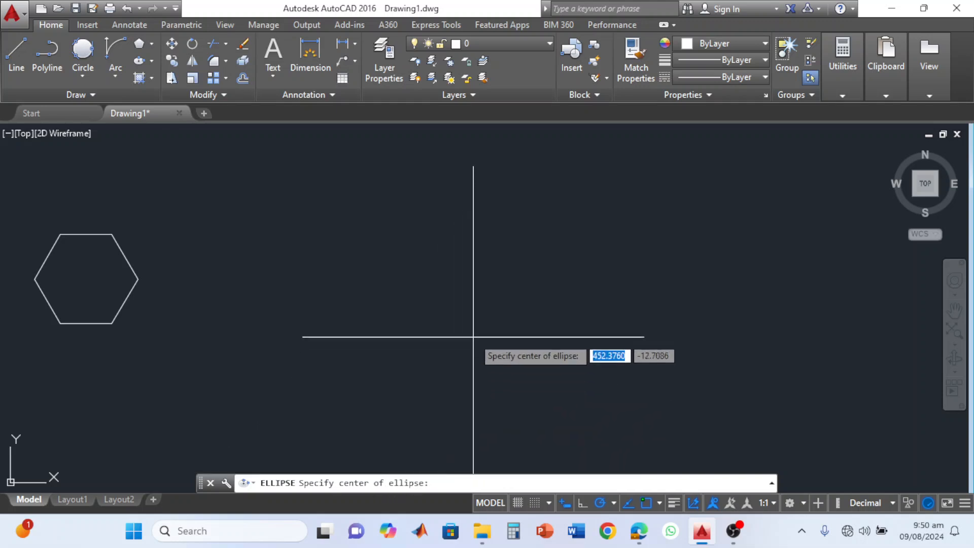
{"action": "left_click", "coordinate": [470, 290]}
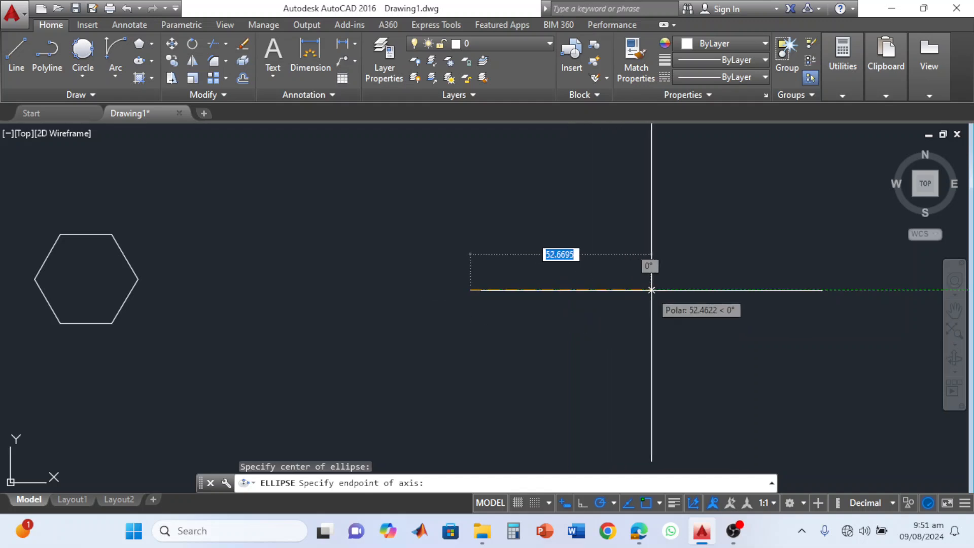
{"action": "type", "text": "50"}
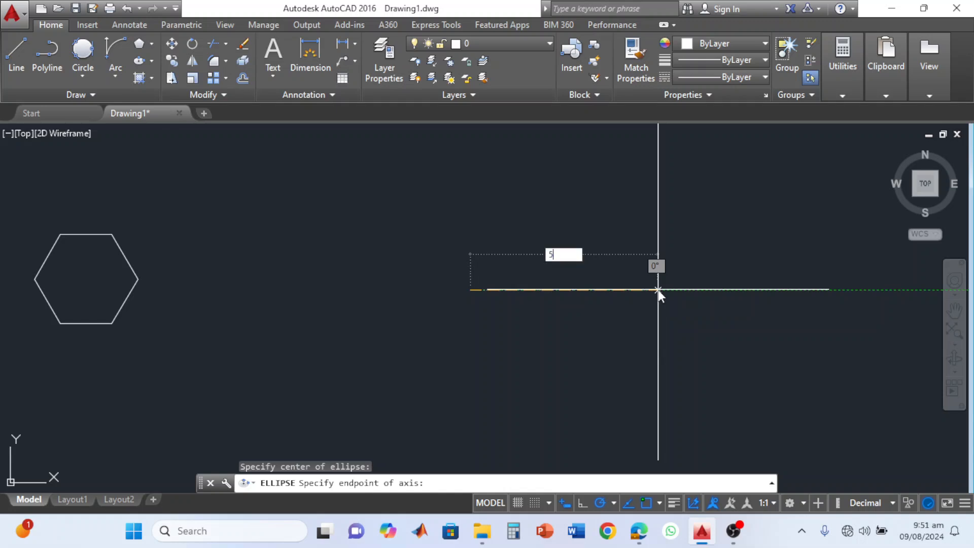
{"action": "key", "text": "Return"}
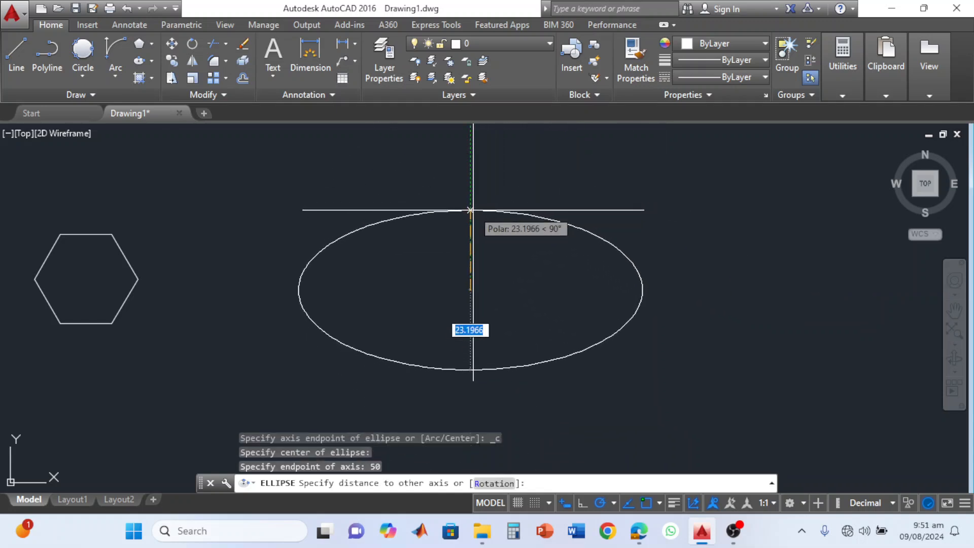
{"action": "type", "text": "20"}
{"action": "key", "text": "Return"}
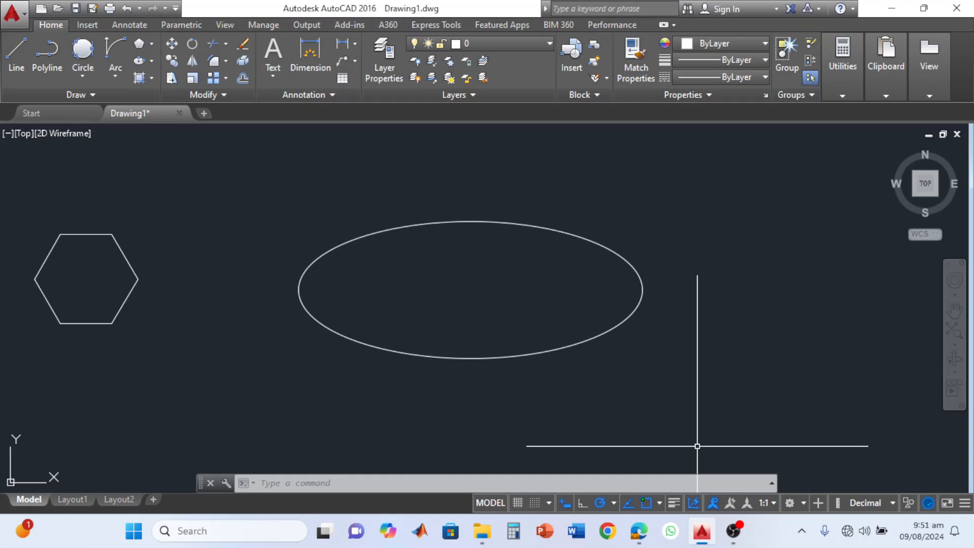
{"action": "key", "text": "BackSpace"}
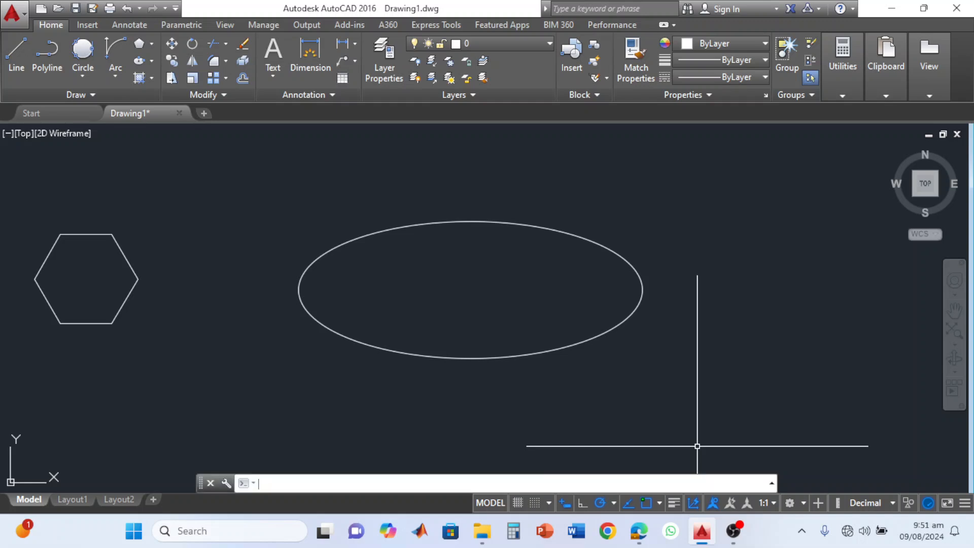
Select the ellipse and relocate it by its center grip, first onto its east quadrant point, then back to the northwest.
{"action": "left_click", "coordinate": [596, 336]}
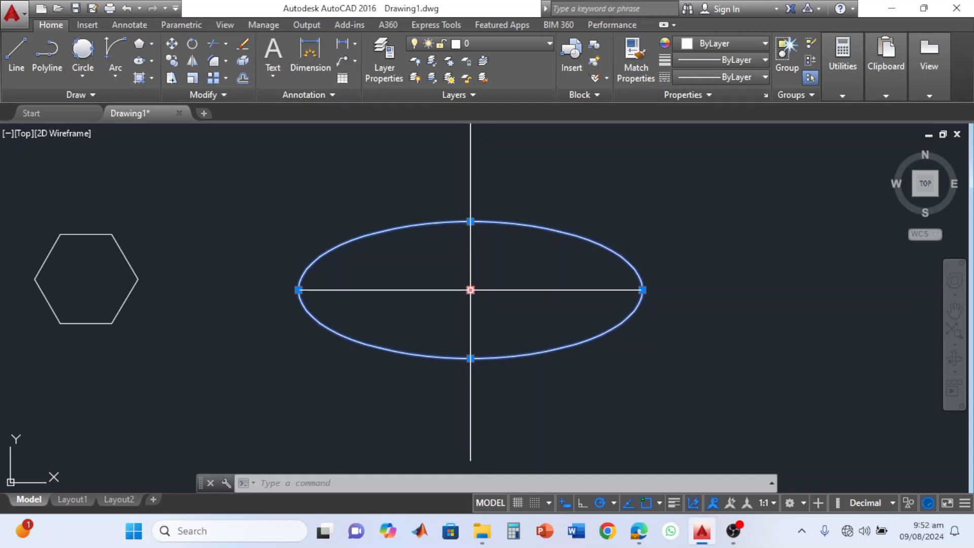
{"action": "left_click", "coordinate": [470, 290]}
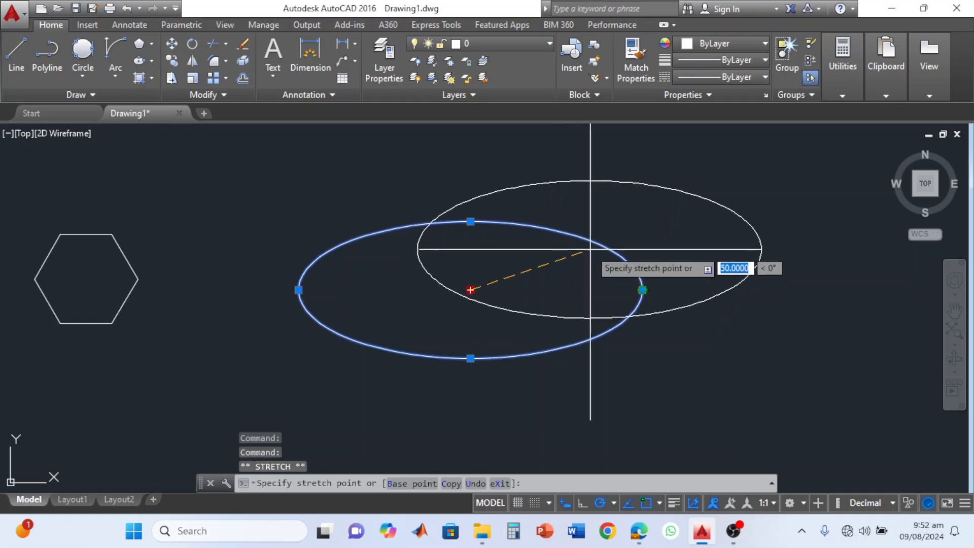
{"action": "left_click", "coordinate": [642, 290]}
{"action": "left_click", "coordinate": [642, 289]}
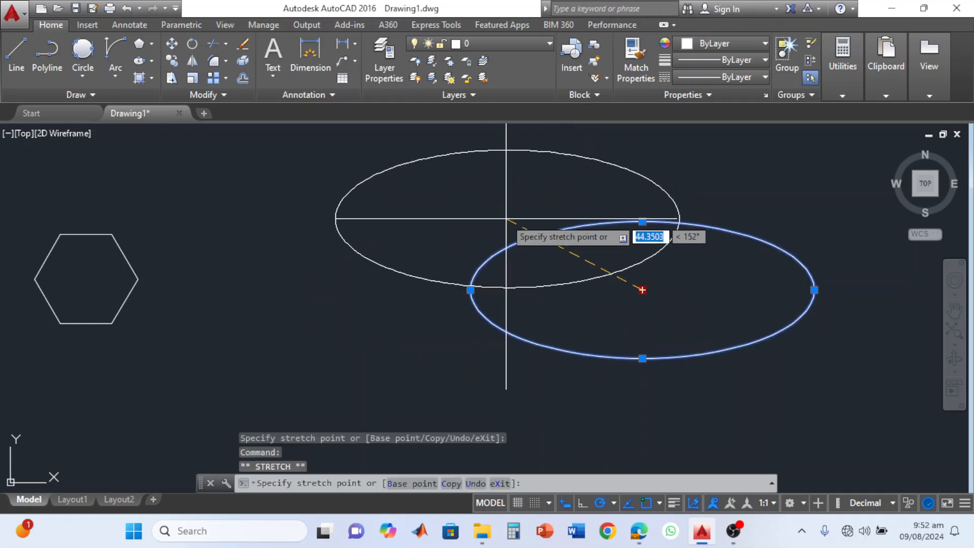
{"action": "left_click", "coordinate": [461, 219]}
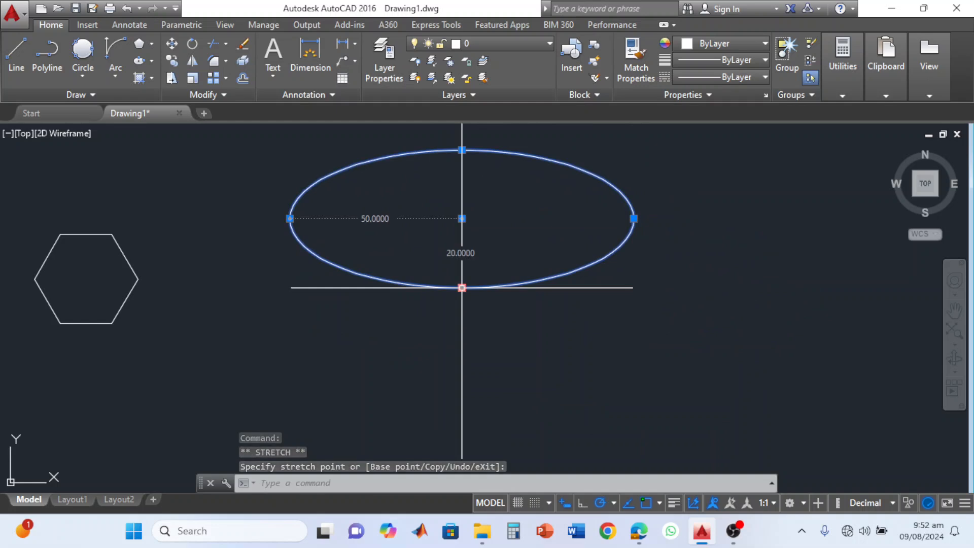
Stretch the ellipse's south quadrant grip down to a half-axis of about 32, then pull its east quadrant grip inward into an upright ellipse.
{"action": "left_click", "coordinate": [461, 287]}
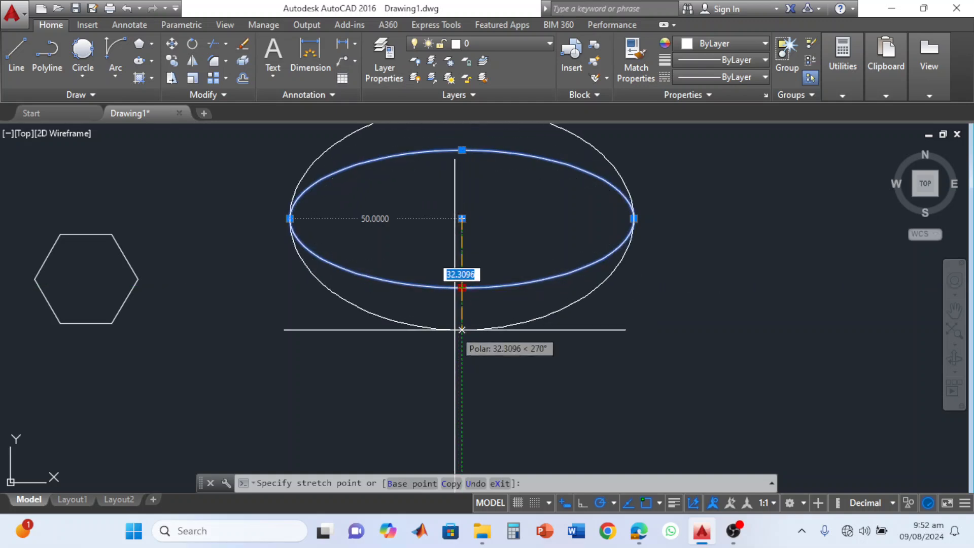
{"action": "left_click", "coordinate": [462, 330]}
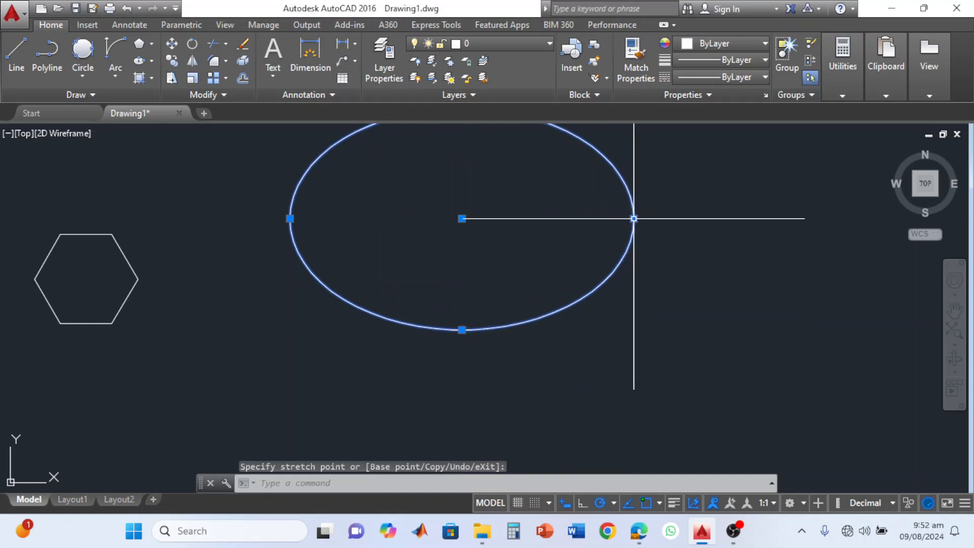
{"action": "left_click", "coordinate": [634, 219]}
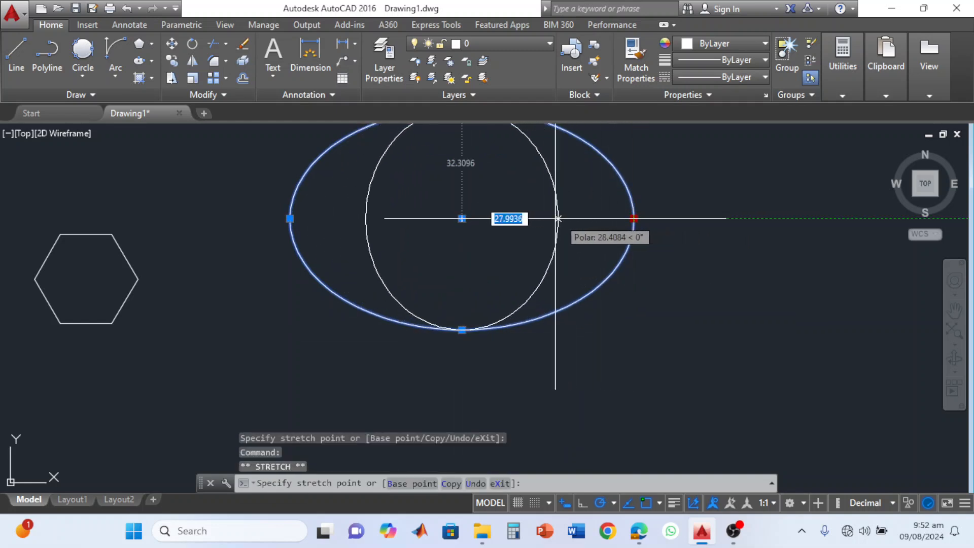
{"action": "left_click", "coordinate": [524, 218]}
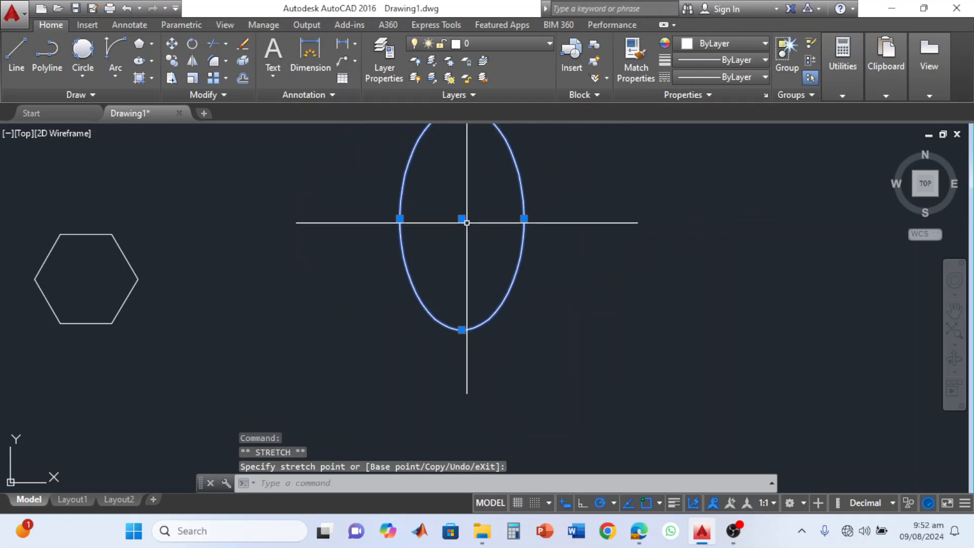
Move the upright ellipse straight down by its center grip, then widen and re-narrow it with its east quadrant grip and deselect it.
{"action": "left_click", "coordinate": [462, 219]}
{"action": "left_click", "coordinate": [462, 289]}
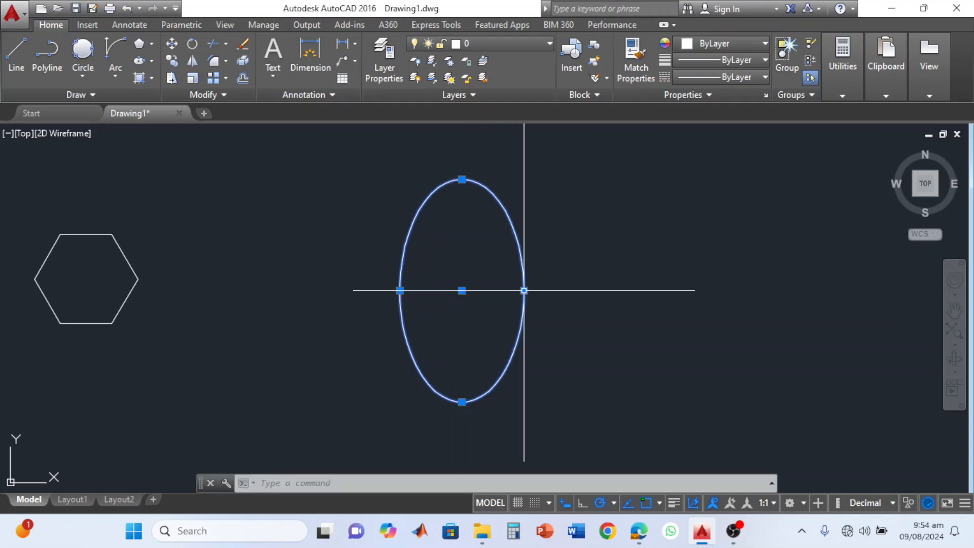
{"action": "left_click", "coordinate": [524, 290]}
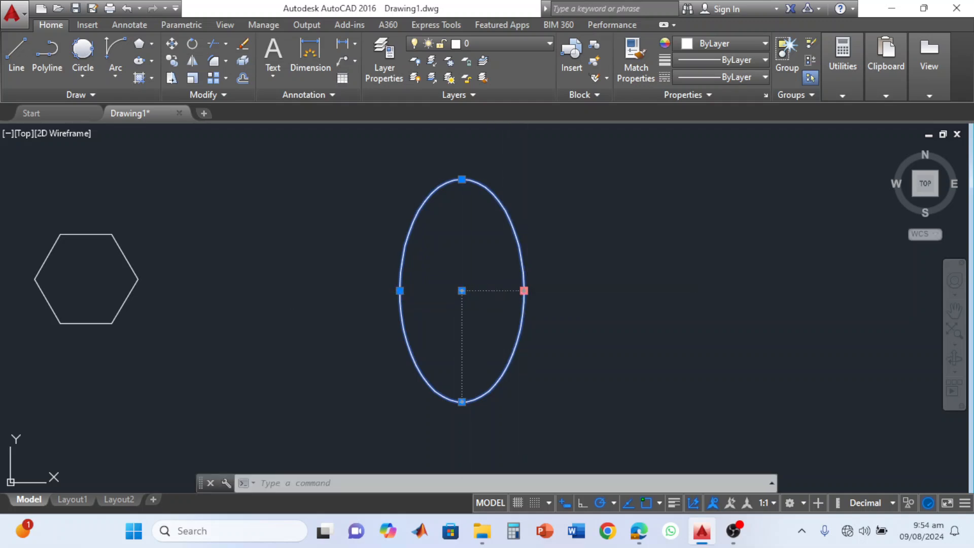
{"action": "left_click", "coordinate": [537, 290]}
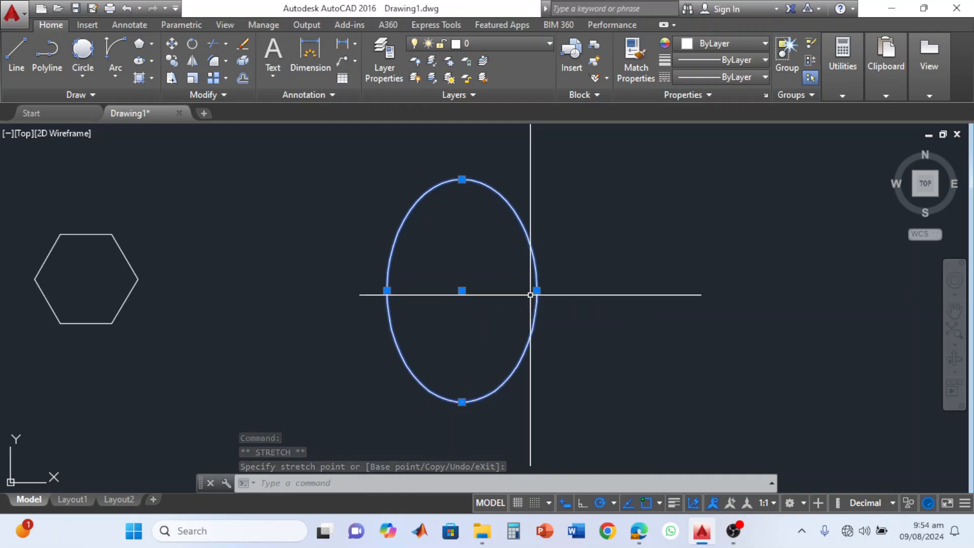
{"action": "left_click", "coordinate": [526, 291]}
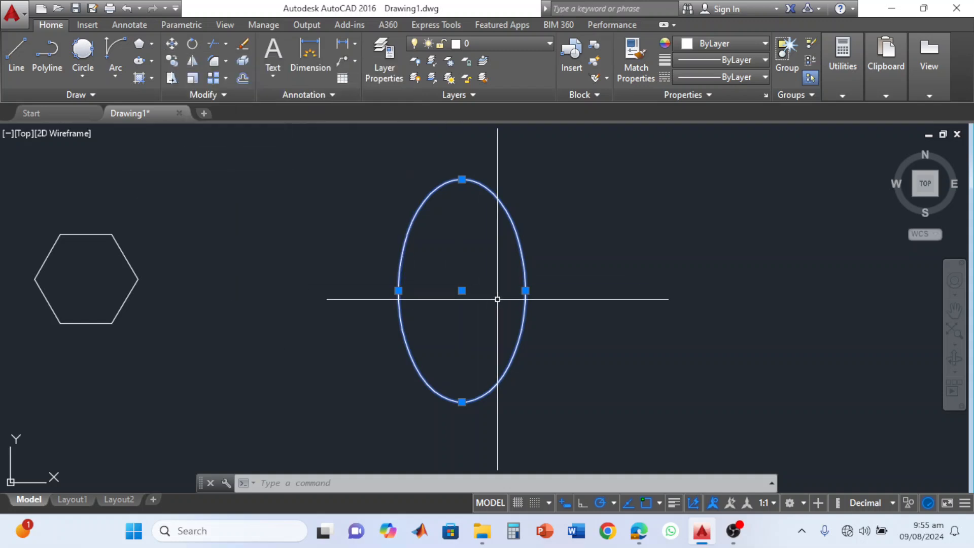
{"action": "key", "text": "Escape"}
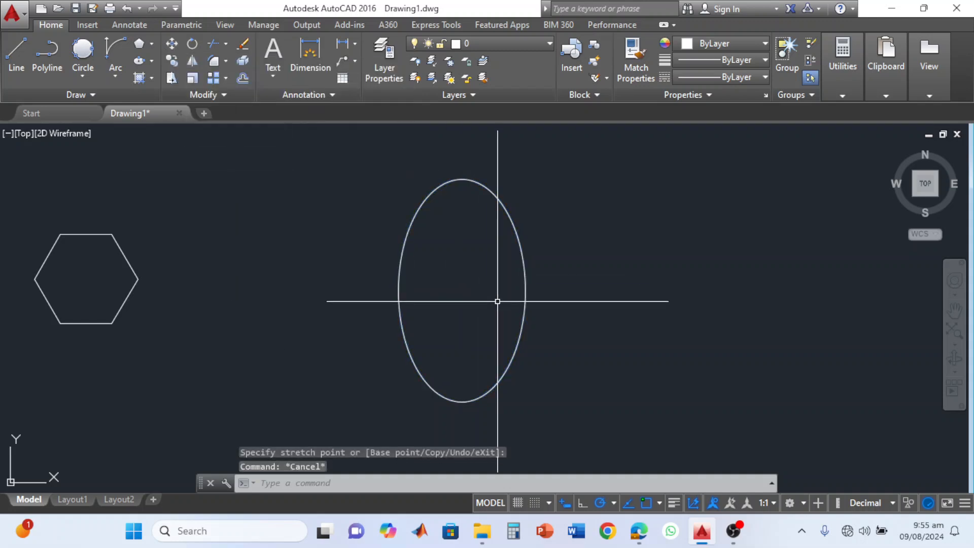
Move the upright ellipse about 60 units east-northeast, using its east quadrant point as the base point.
{"action": "left_click", "coordinate": [522, 322]}
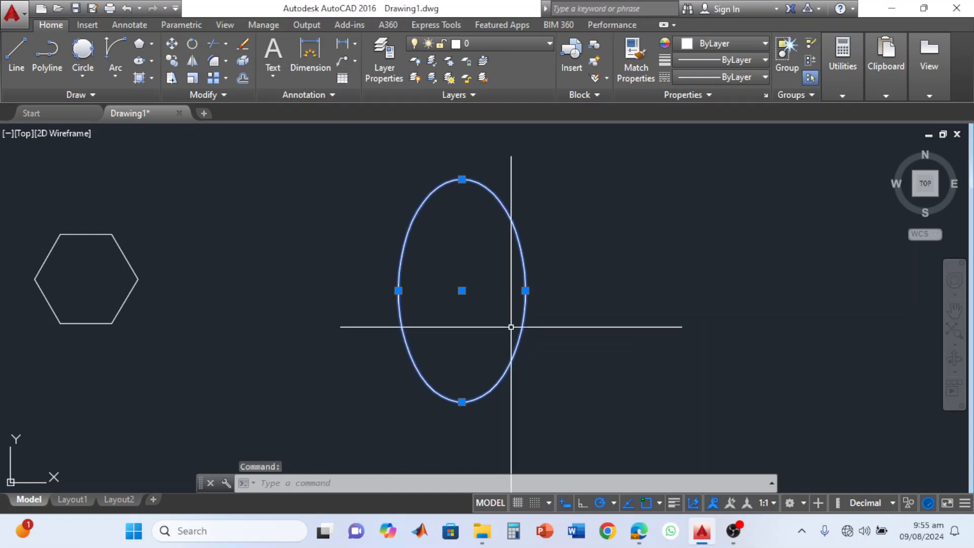
{"action": "left_click", "coordinate": [173, 47]}
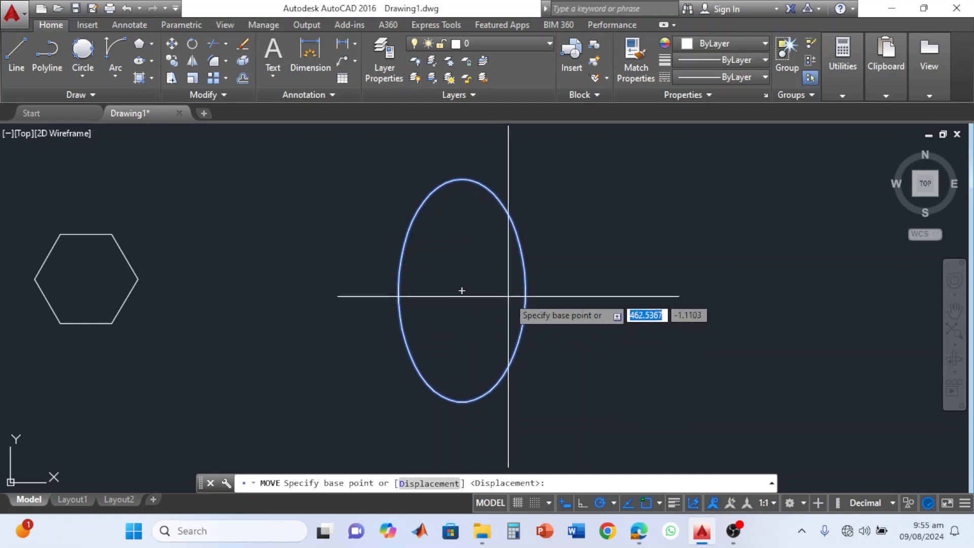
{"action": "left_click", "coordinate": [525, 290]}
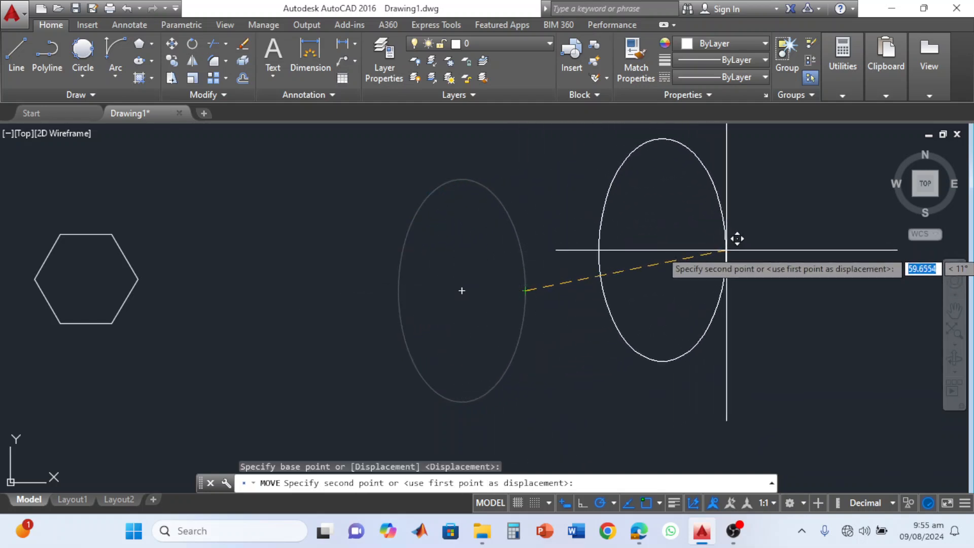
{"action": "left_click", "coordinate": [735, 251]}
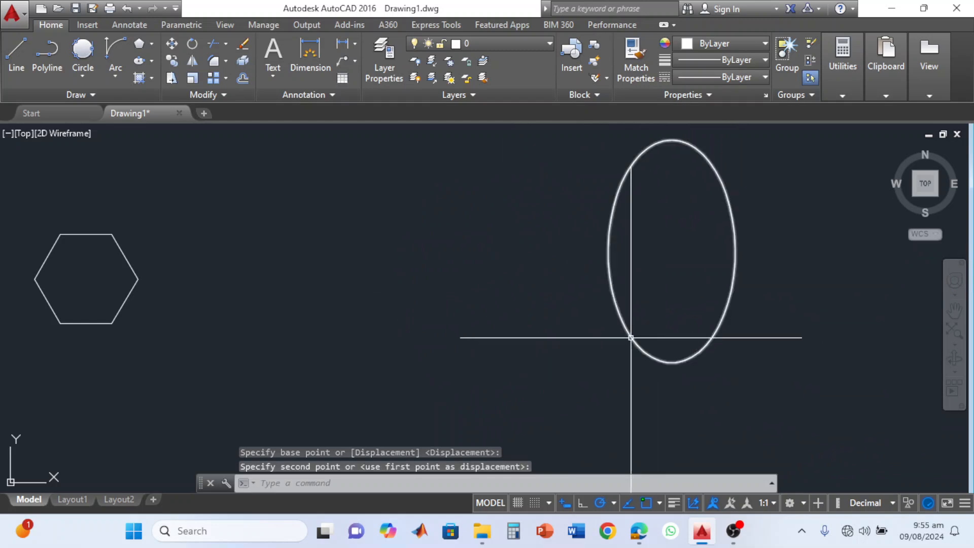
Move the ellipse back west toward the hexagon, using its south quadrant point as the base point.
{"action": "left_click", "coordinate": [173, 44]}
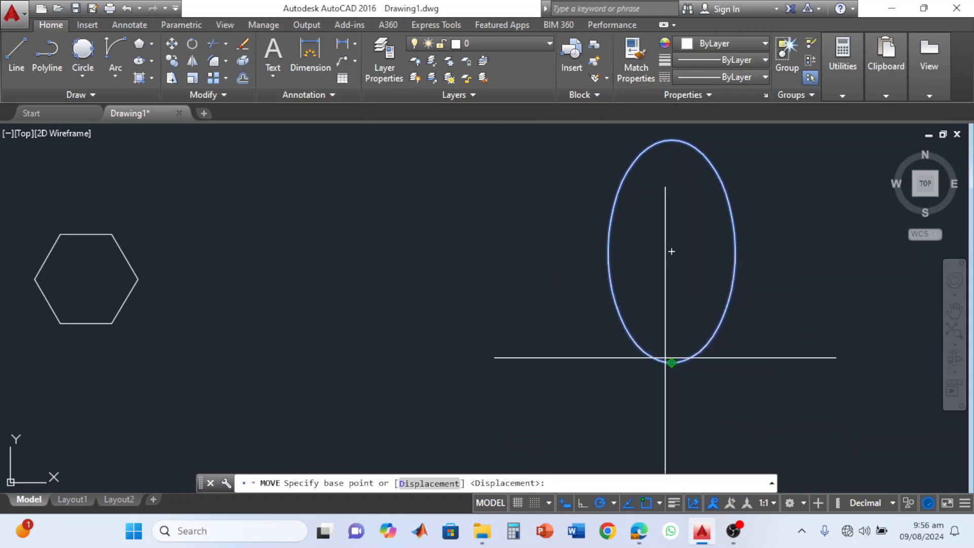
{"action": "left_click", "coordinate": [671, 362]}
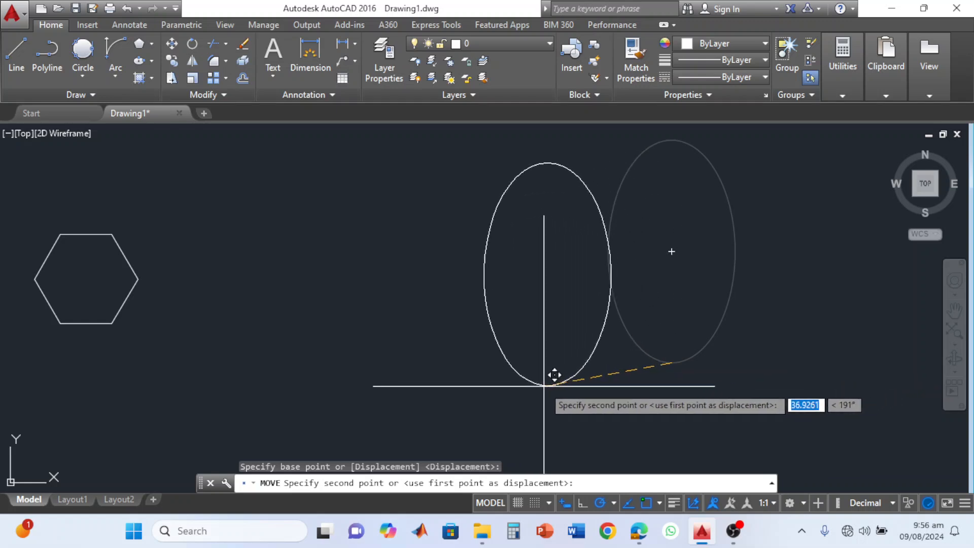
{"action": "left_click", "coordinate": [351, 371]}
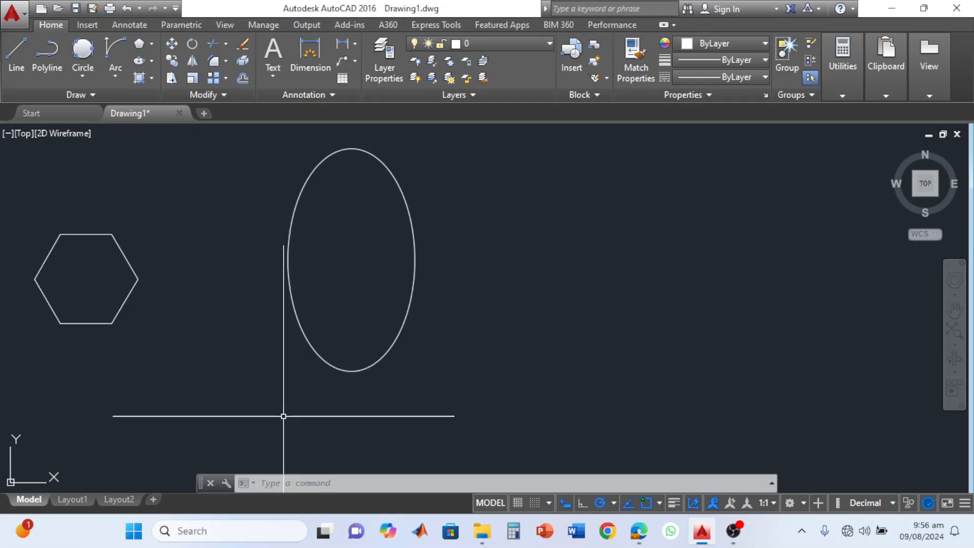
Move the ellipse and hexagon together, from the hexagon's east vertex to the ellipse's original center.
{"action": "left_click", "coordinate": [175, 45]}
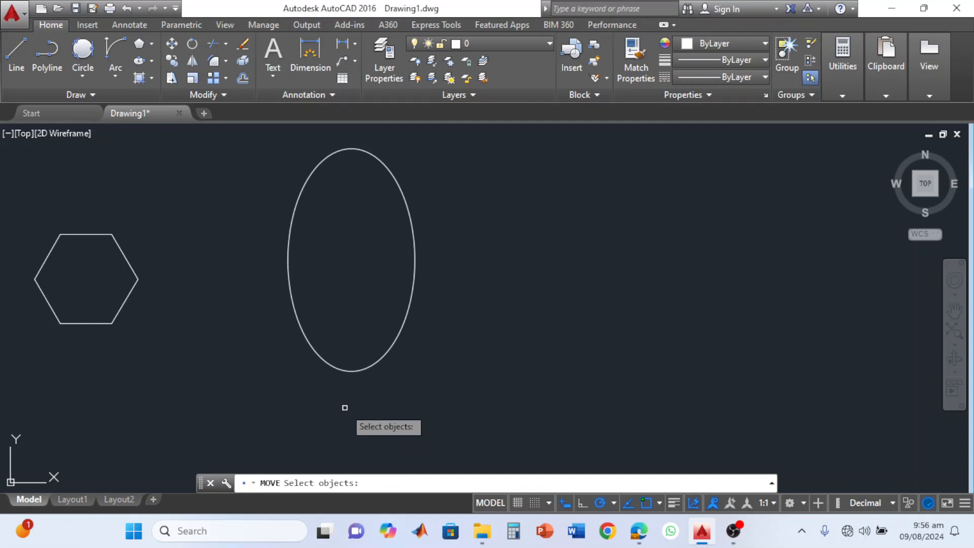
{"action": "left_click", "coordinate": [295, 312]}
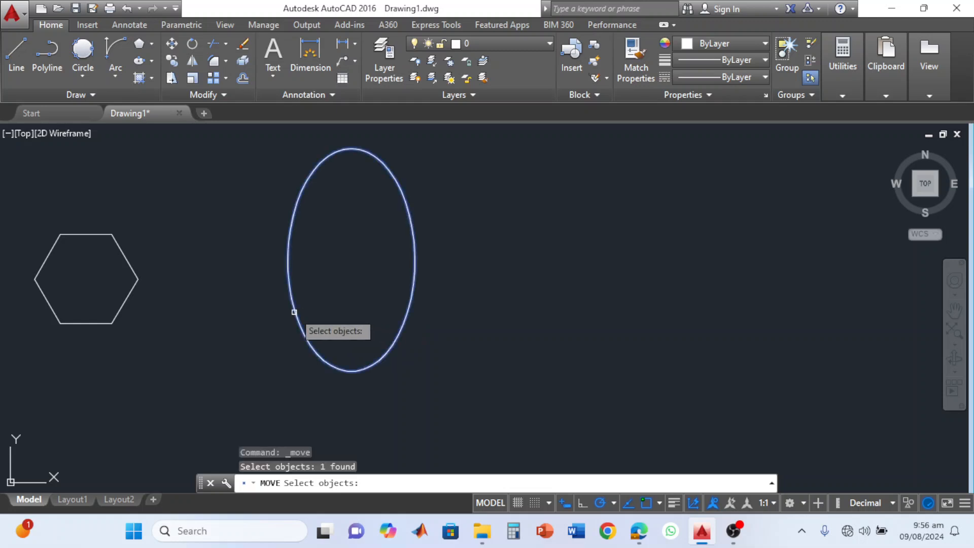
{"action": "left_click", "coordinate": [130, 297]}
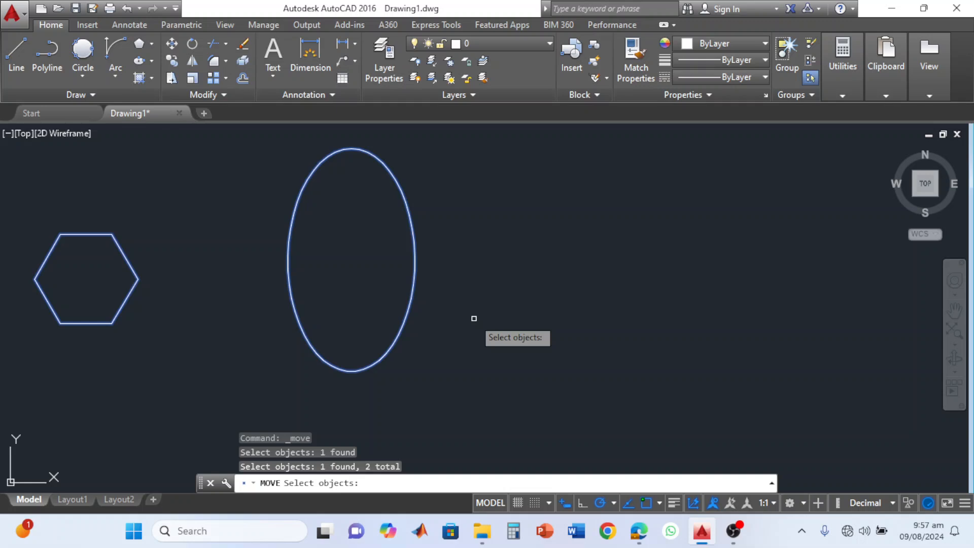
{"action": "key", "text": "Return"}
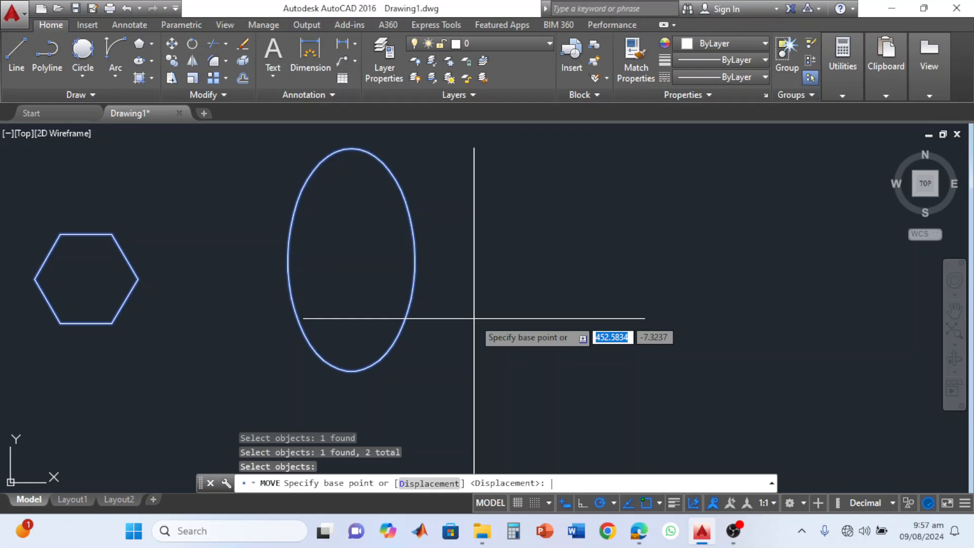
{"action": "left_click", "coordinate": [137, 279]}
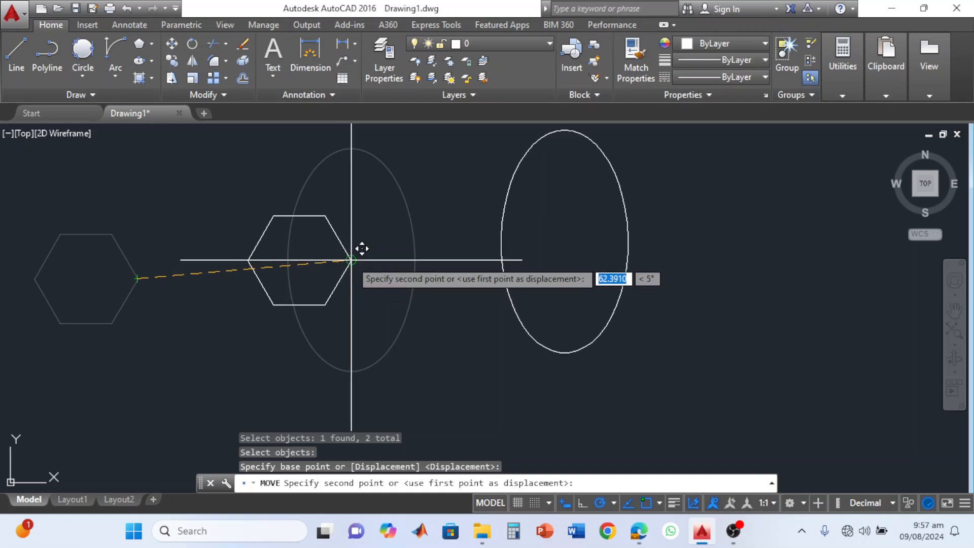
{"action": "left_click", "coordinate": [352, 261]}
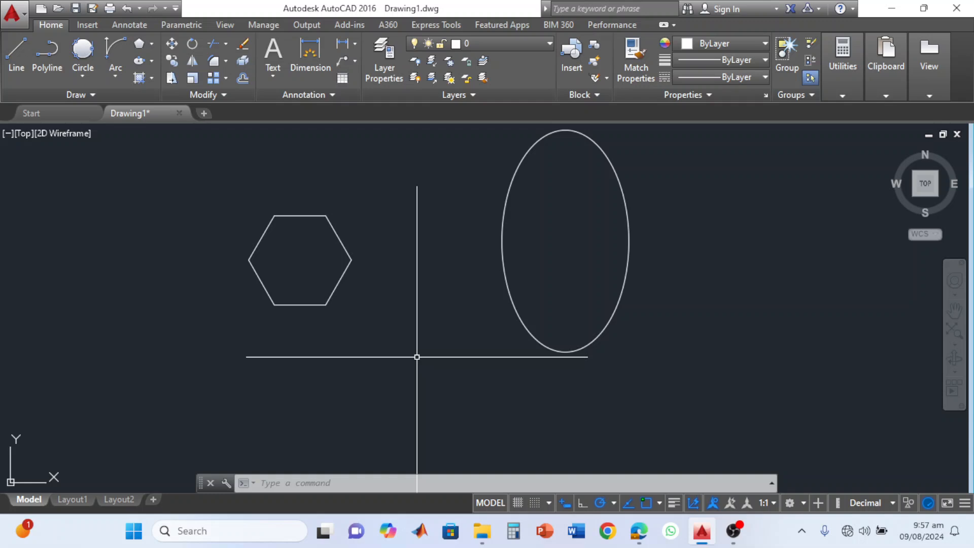
Rotate the hexagon 30 degrees about its southwest vertex.
{"action": "key", "text": "BackSpace"}
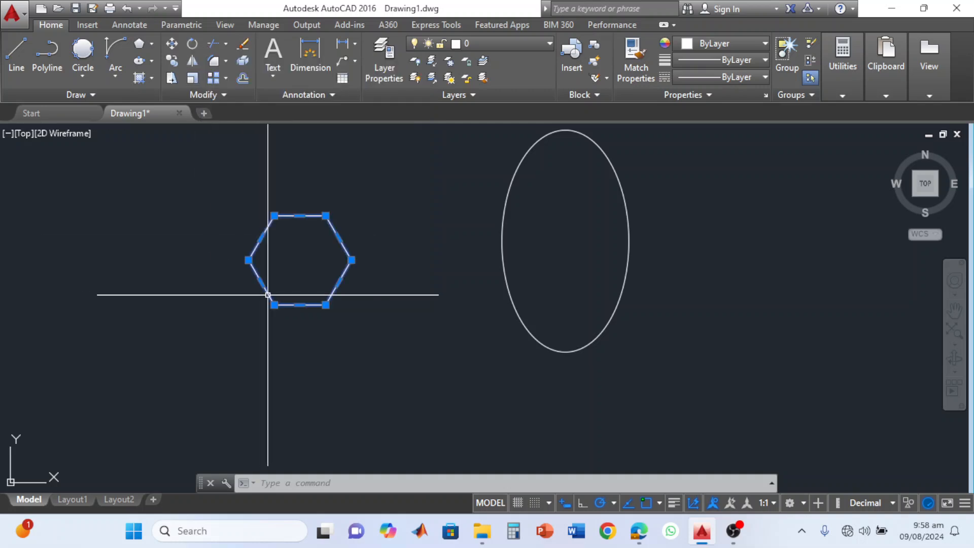
{"action": "left_click", "coordinate": [268, 294]}
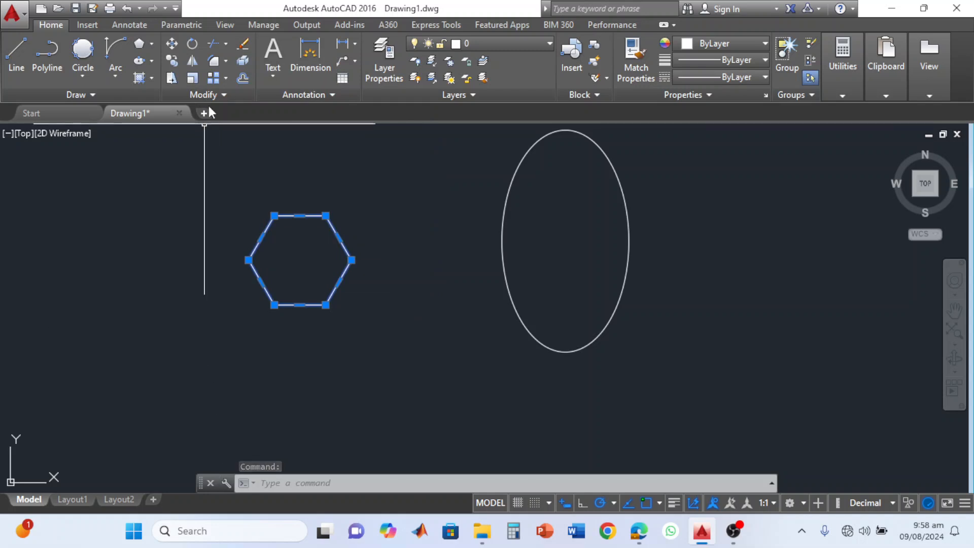
{"action": "left_click", "coordinate": [195, 47]}
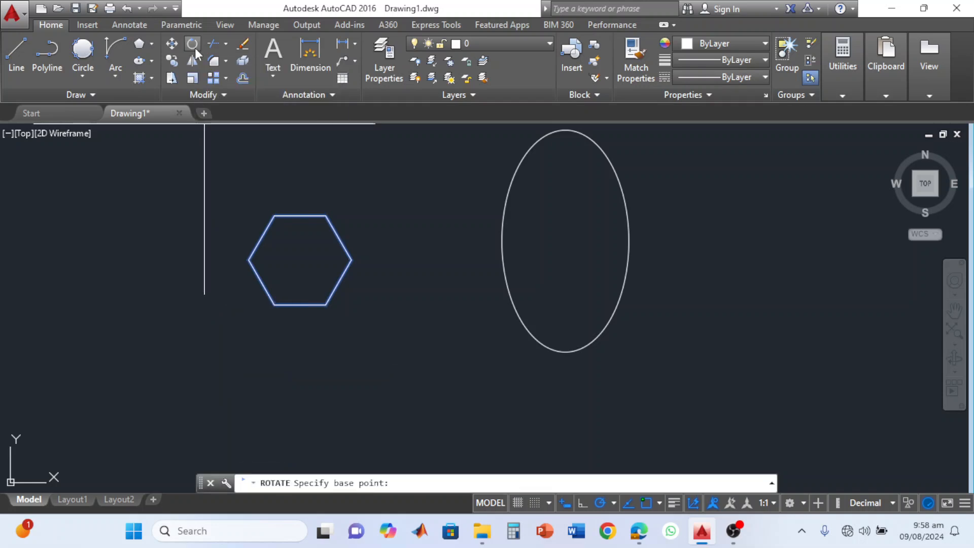
{"action": "left_click", "coordinate": [273, 305]}
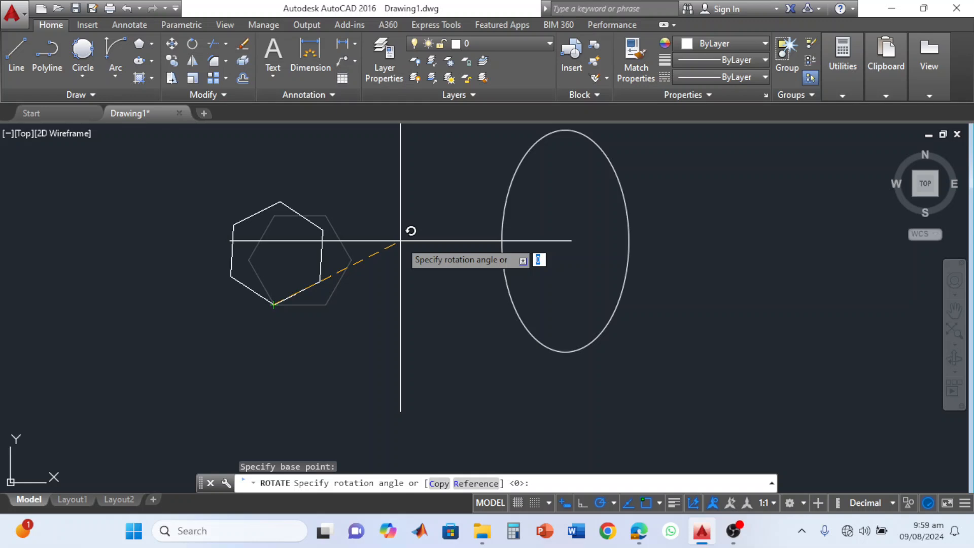
{"action": "type", "text": "30"}
{"action": "key", "text": "Return"}
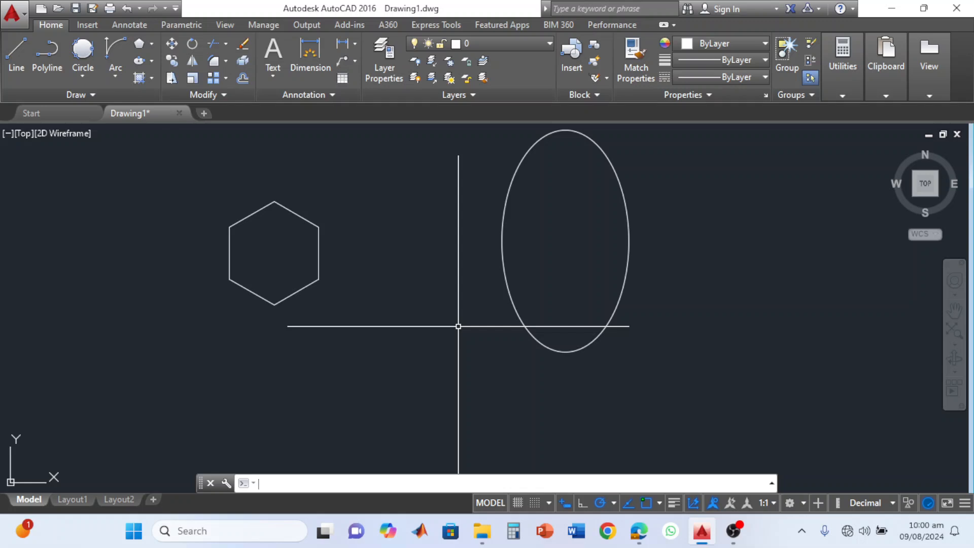
Rotate the upright ellipse about its center to 270 degrees, picking the angle straight below the center.
{"action": "left_click", "coordinate": [191, 47]}
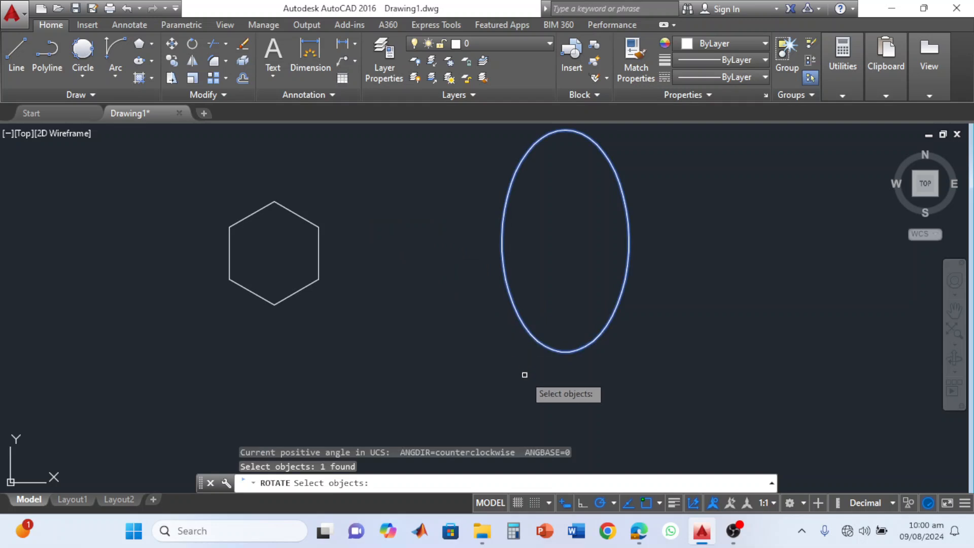
{"action": "key", "text": "Return"}
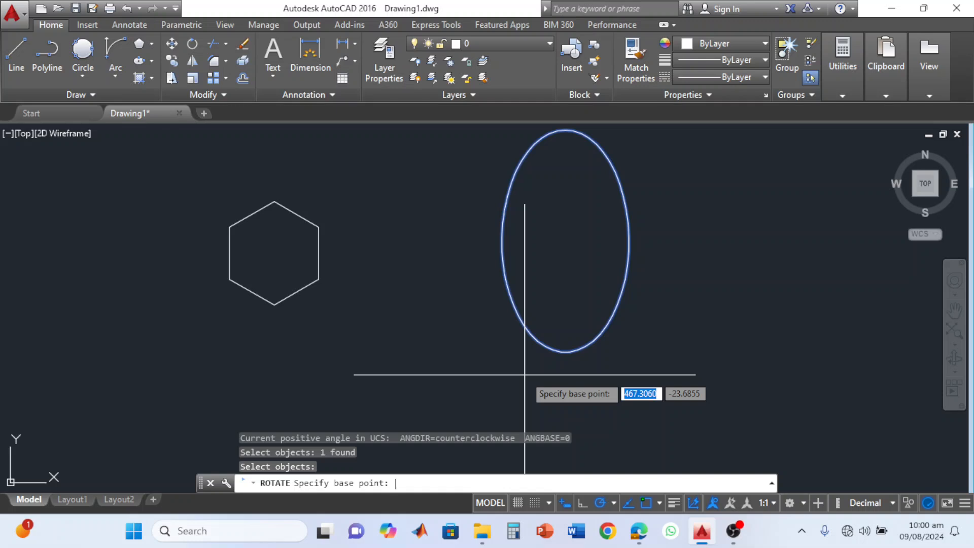
{"action": "left_click", "coordinate": [566, 242]}
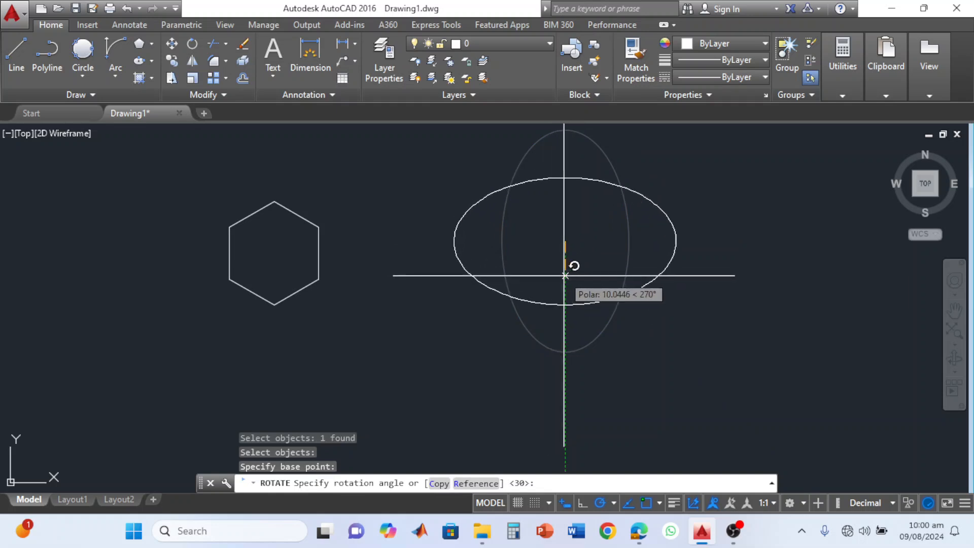
{"action": "left_click", "coordinate": [565, 373]}
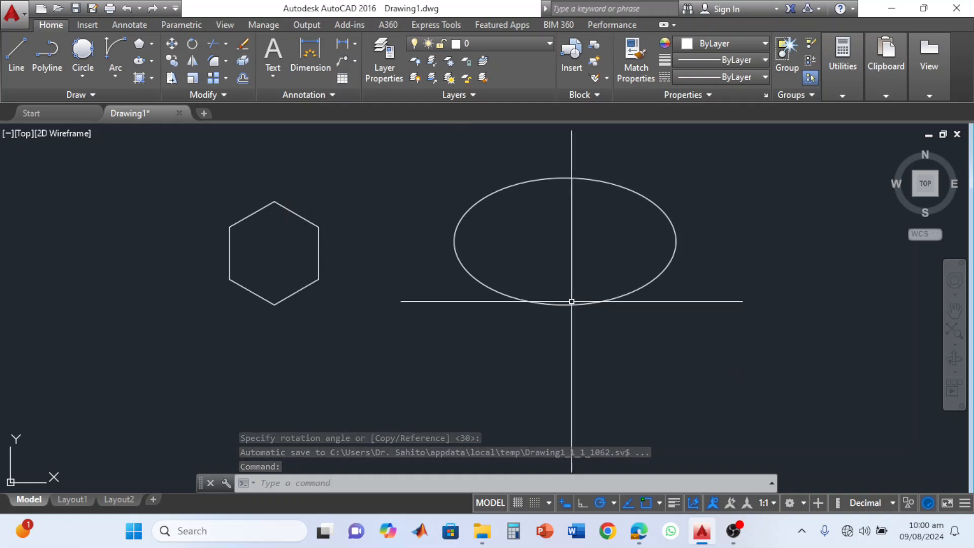
Rotate the horizontal ellipse 45 degrees about its south quadrant point.
{"action": "left_click", "coordinate": [571, 303]}
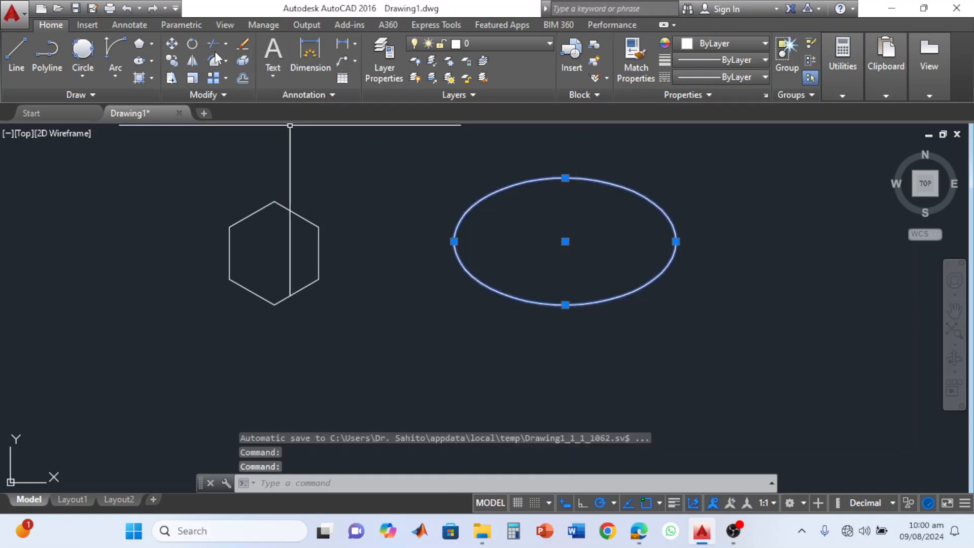
{"action": "left_click", "coordinate": [192, 44]}
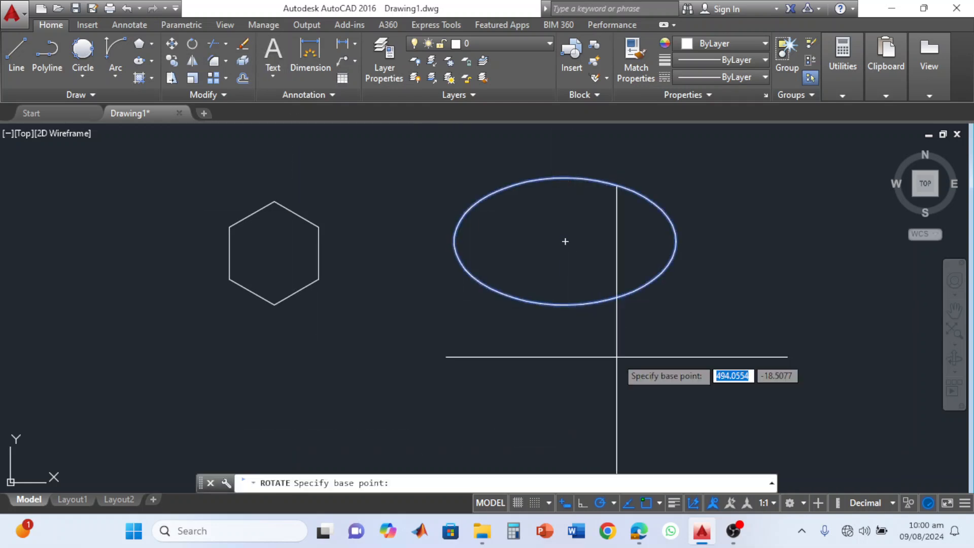
{"action": "left_click", "coordinate": [565, 304]}
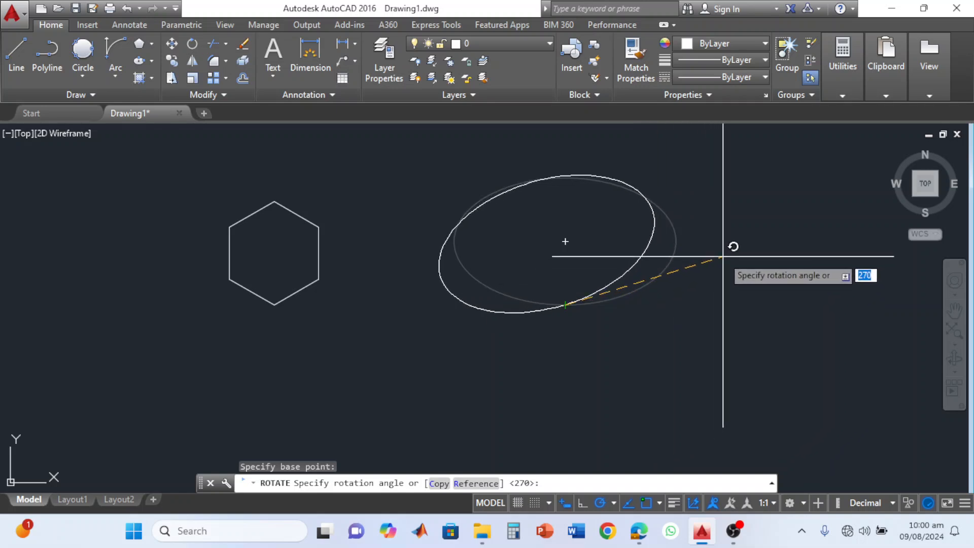
{"action": "type", "text": "45"}
{"action": "key", "text": "Return"}
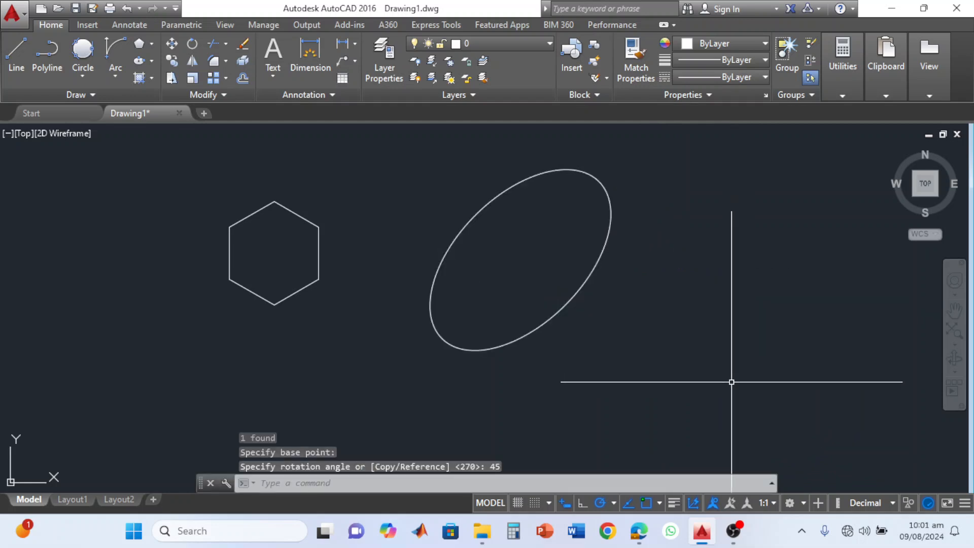
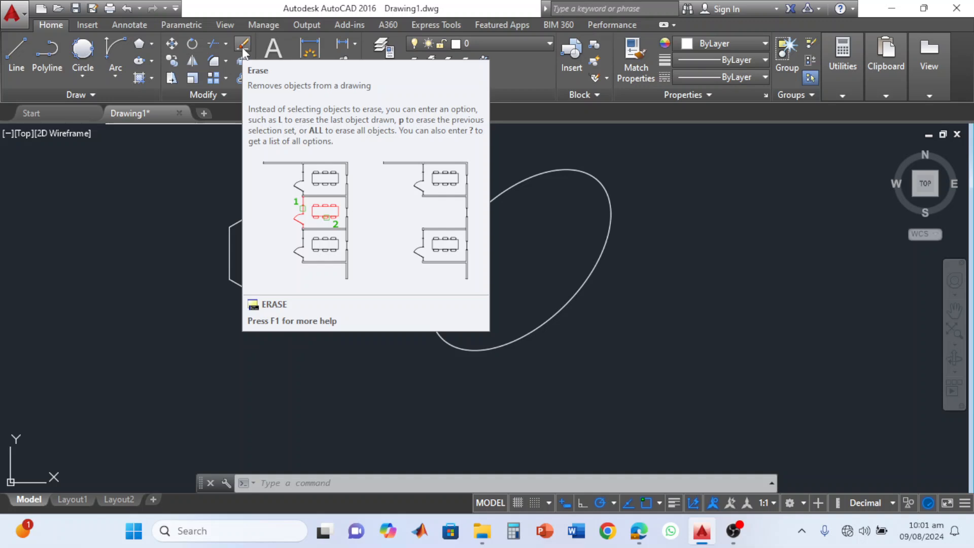
Erase the whole hexagon with the Erase command and undo the erasure.
{"action": "left_click", "coordinate": [242, 48]}
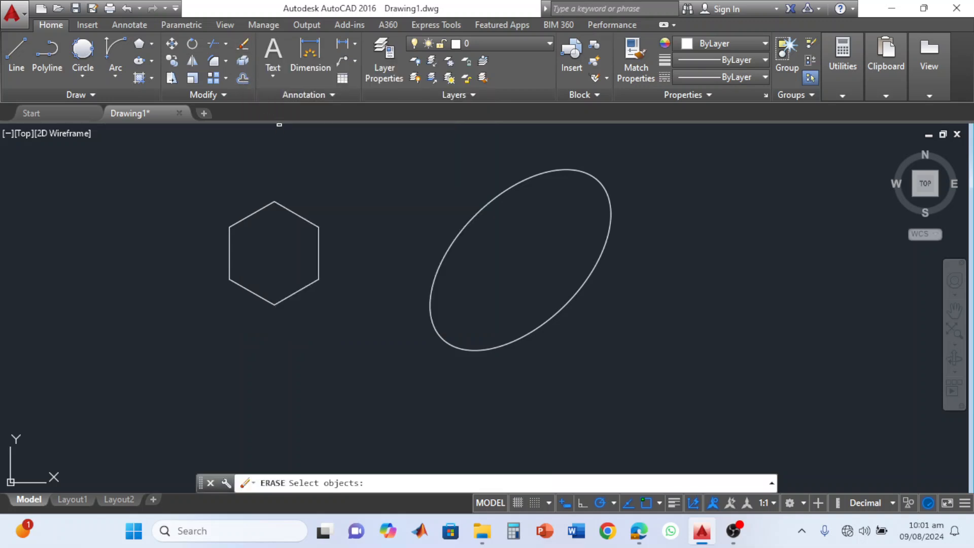
{"action": "left_click", "coordinate": [319, 228]}
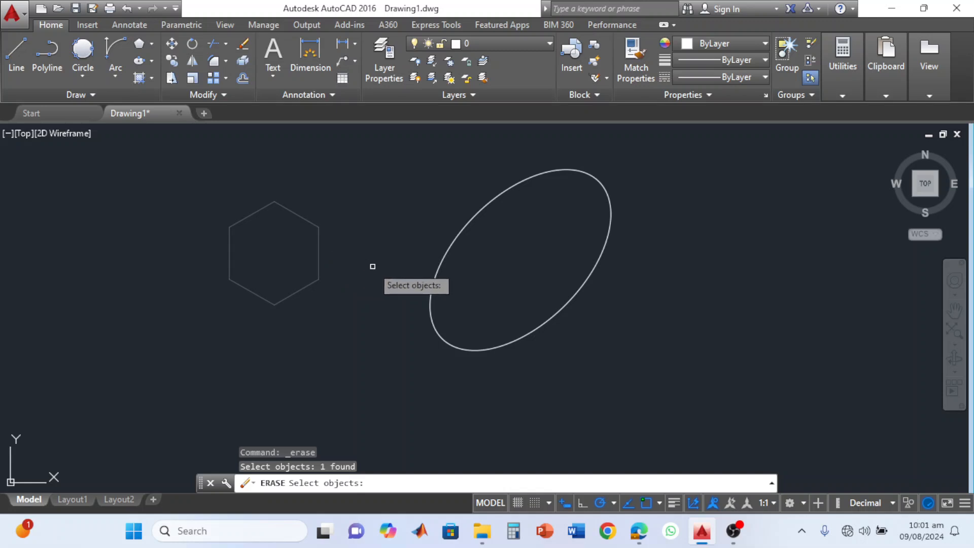
{"action": "key", "text": "Return"}
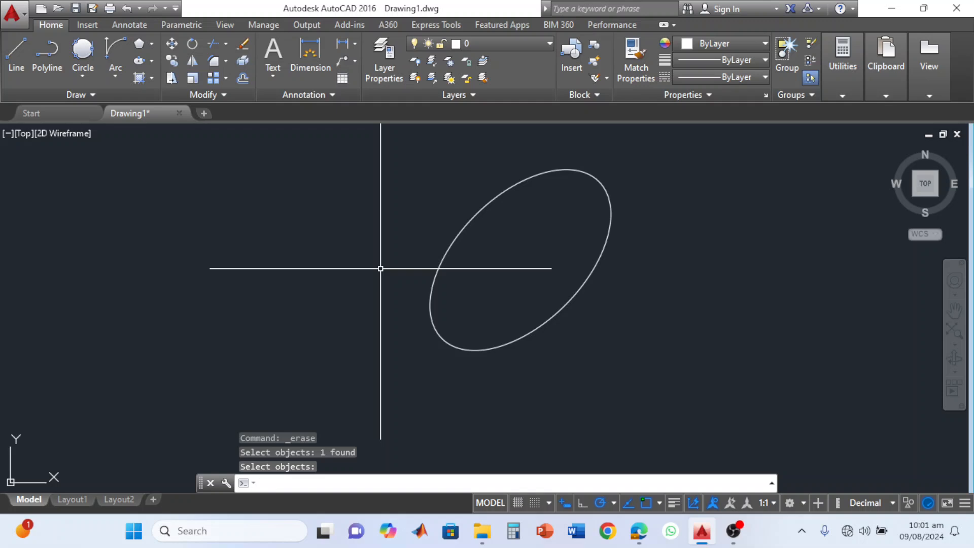
{"action": "key", "text": "ctrl+z"}
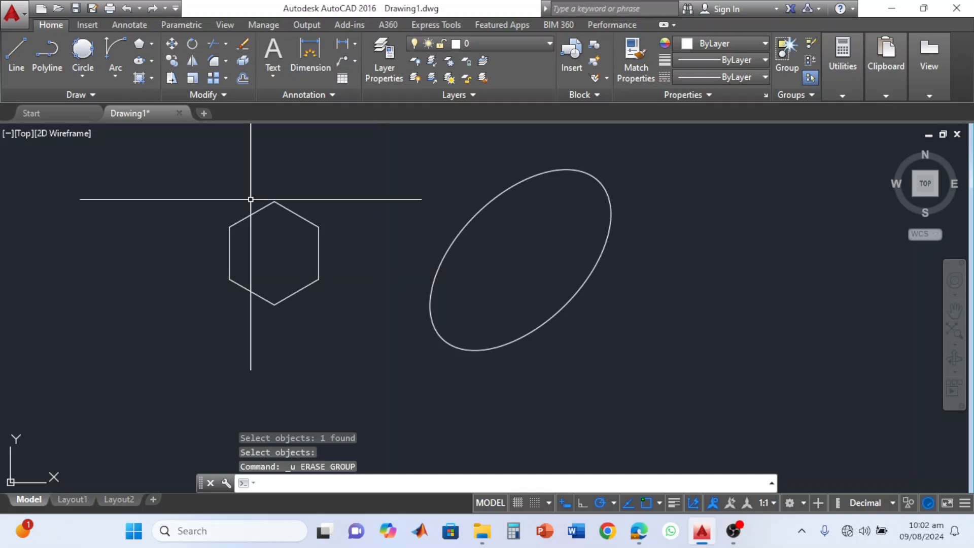
Draw three connected lines: one at 45° through the hexagon, one sloping down into the ellipse, and one vertically down past it.
{"action": "left_click", "coordinate": [12, 48]}
{"action": "left_click", "coordinate": [107, 406]}
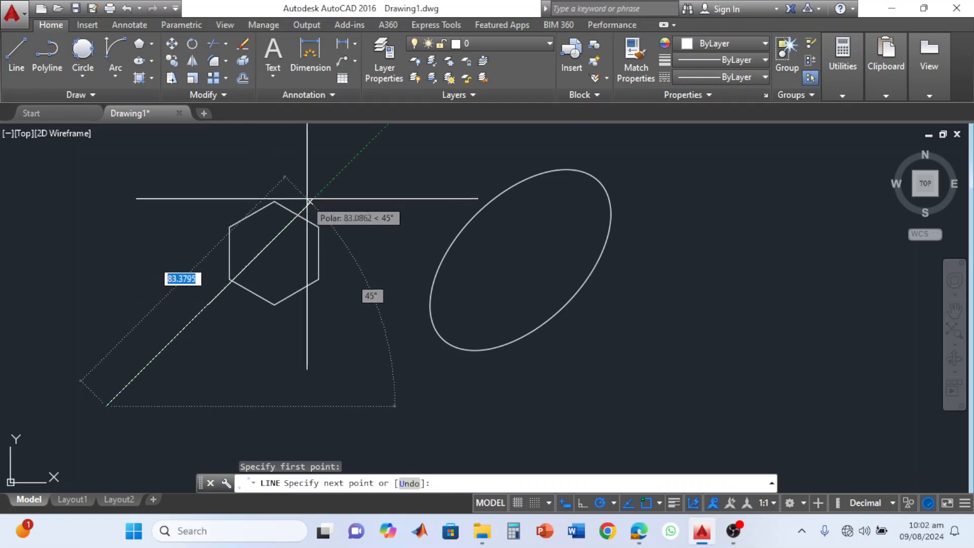
{"action": "left_click", "coordinate": [323, 188]}
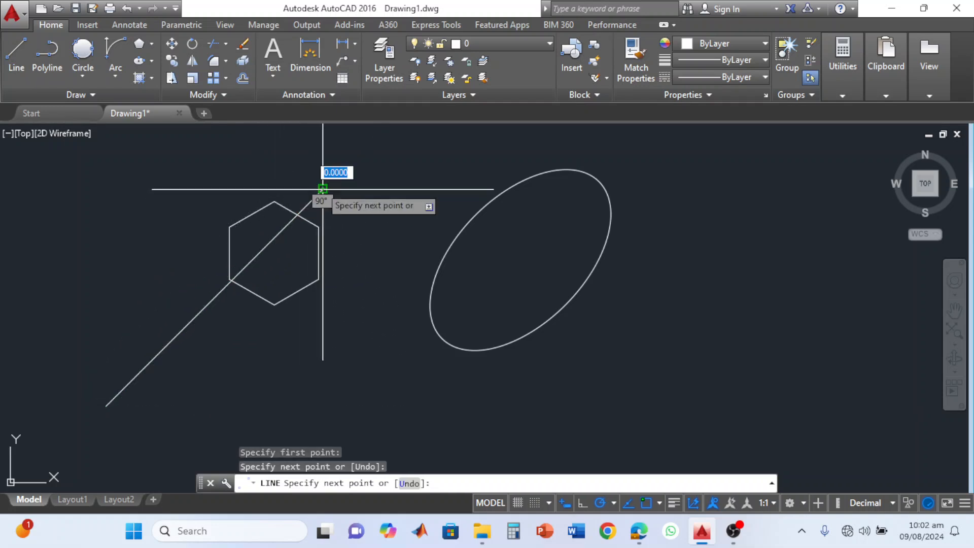
{"action": "left_click", "coordinate": [476, 286]}
{"action": "left_click", "coordinate": [476, 391]}
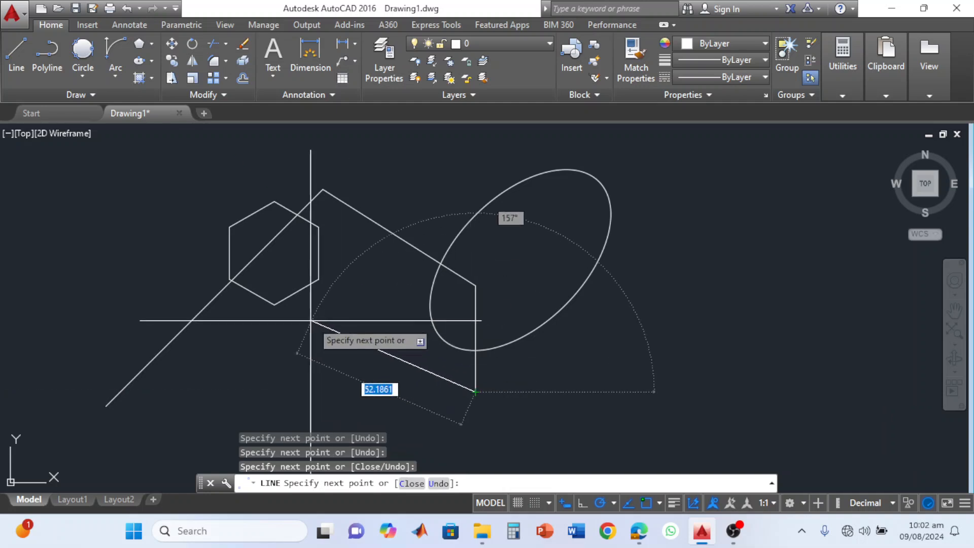
{"action": "key", "text": "Escape"}
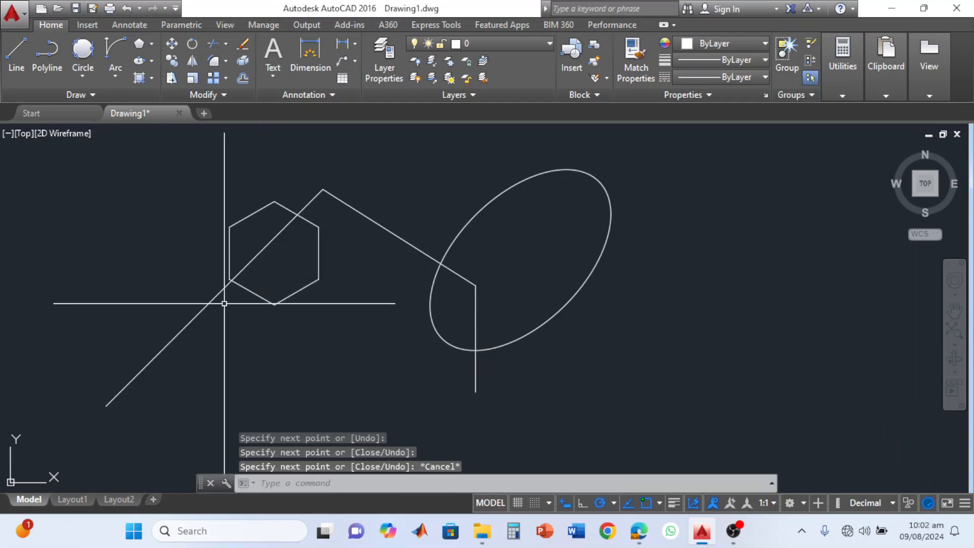
Draw two separate parallel diagonal lines across the hexagon, both crossing the 45° line.
{"action": "left_click", "coordinate": [16, 51]}
{"action": "left_click", "coordinate": [196, 197]}
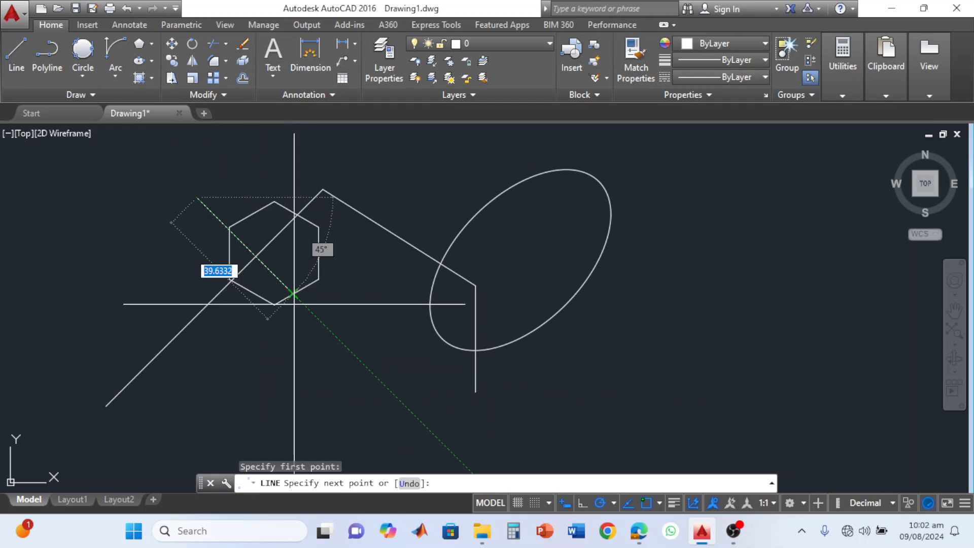
{"action": "left_click", "coordinate": [330, 330]}
{"action": "key", "text": "Escape"}
{"action": "left_click", "coordinate": [16, 50]}
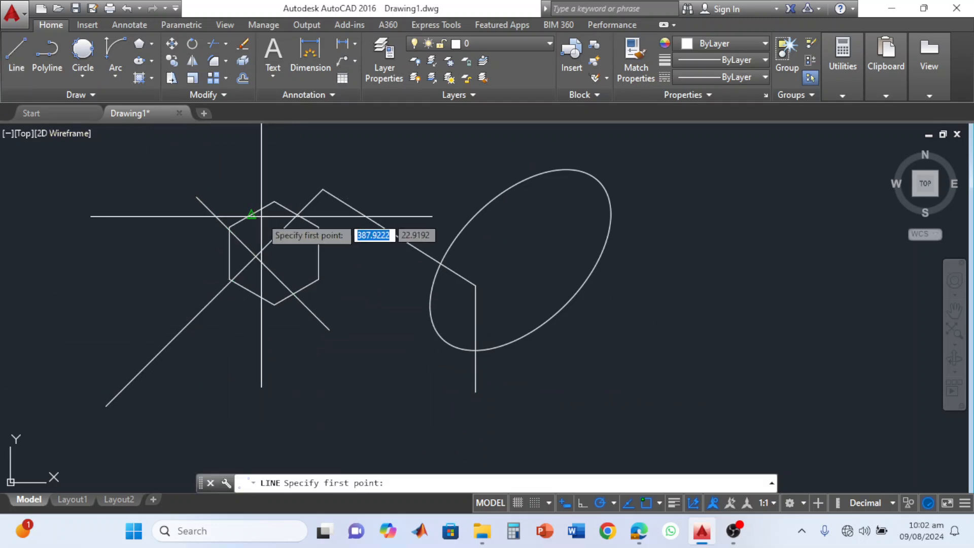
{"action": "left_click", "coordinate": [239, 184]}
{"action": "left_click", "coordinate": [358, 303]}
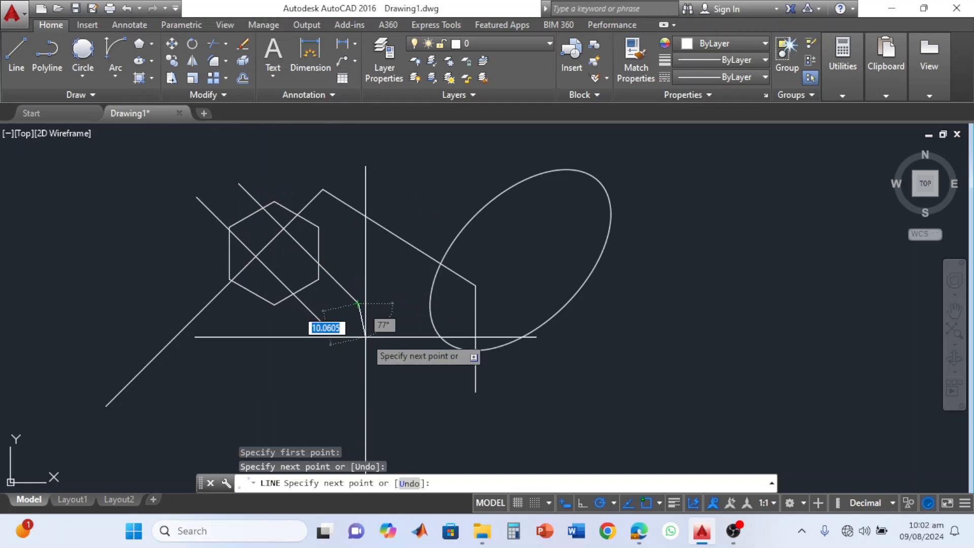
{"action": "key", "text": "Escape"}
{"action": "scroll", "coordinate": [245, 350], "scroll_direction": "up", "scroll_amount": 2}
{"action": "middle_click_drag", "start_coordinate": [245, 348], "coordinate": [251, 424]}
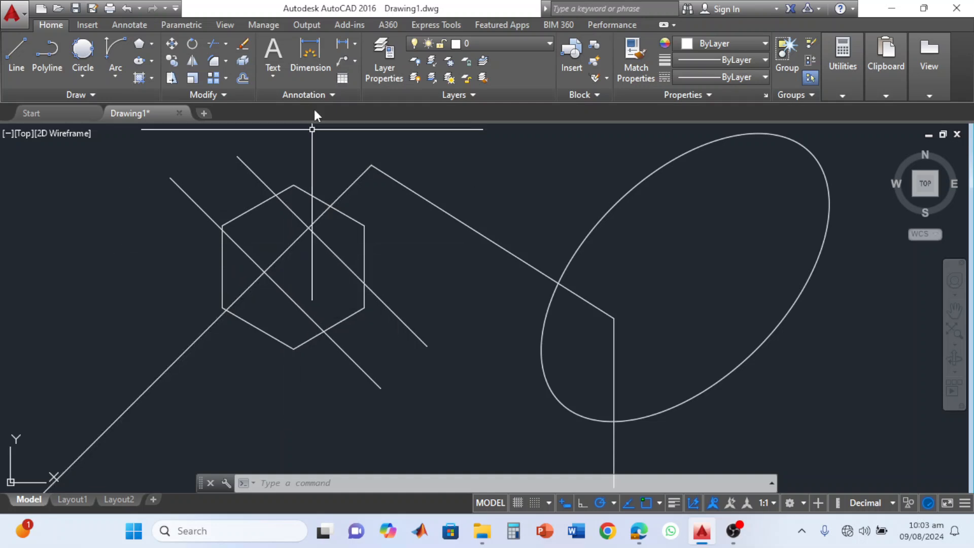
Erase the 45° line through the hexagon and undo the erasure.
{"action": "left_click", "coordinate": [245, 45]}
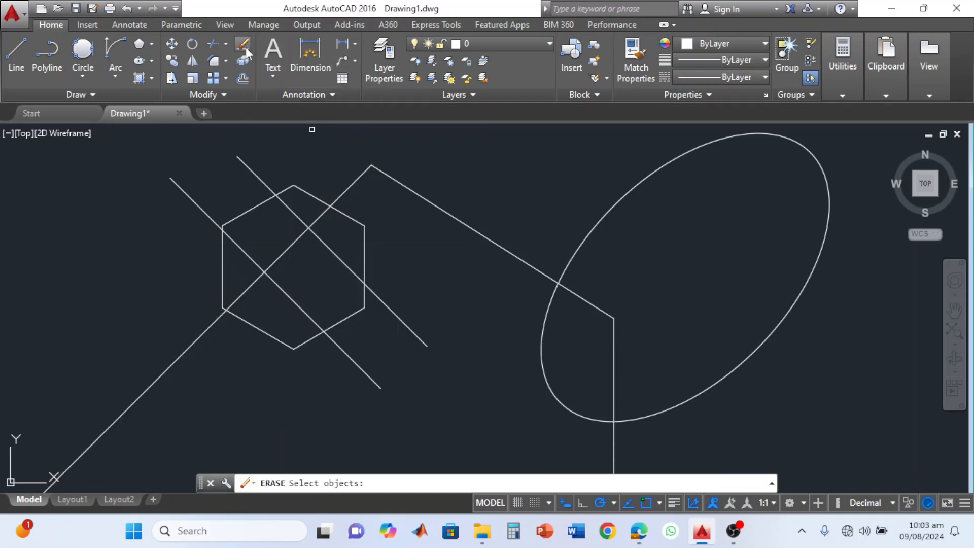
{"action": "left_click", "coordinate": [293, 242]}
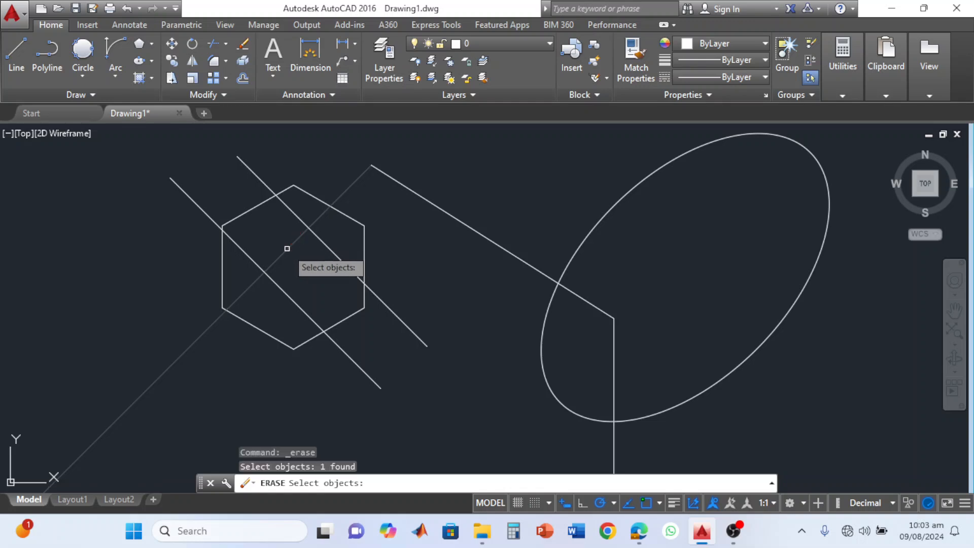
{"action": "key", "text": "Return"}
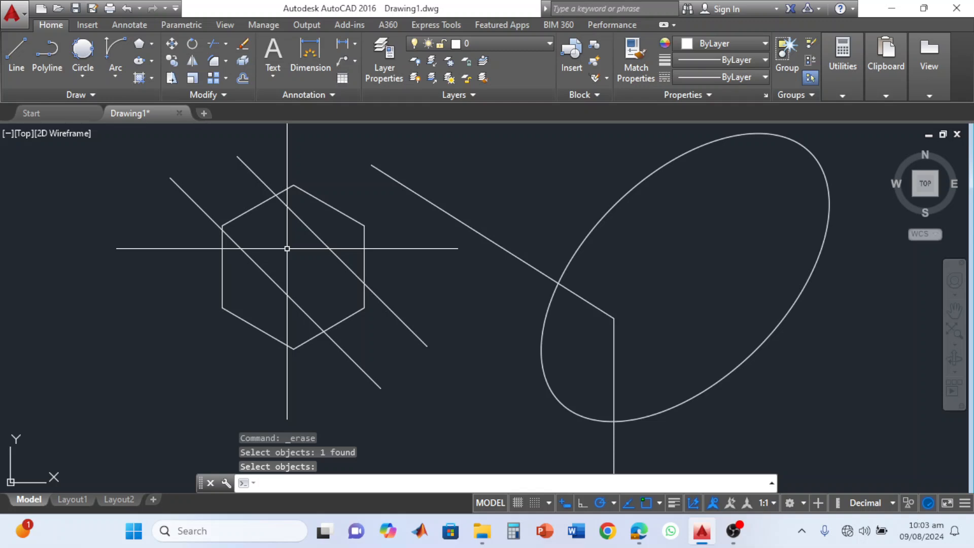
{"action": "key", "text": "ctrl+z"}
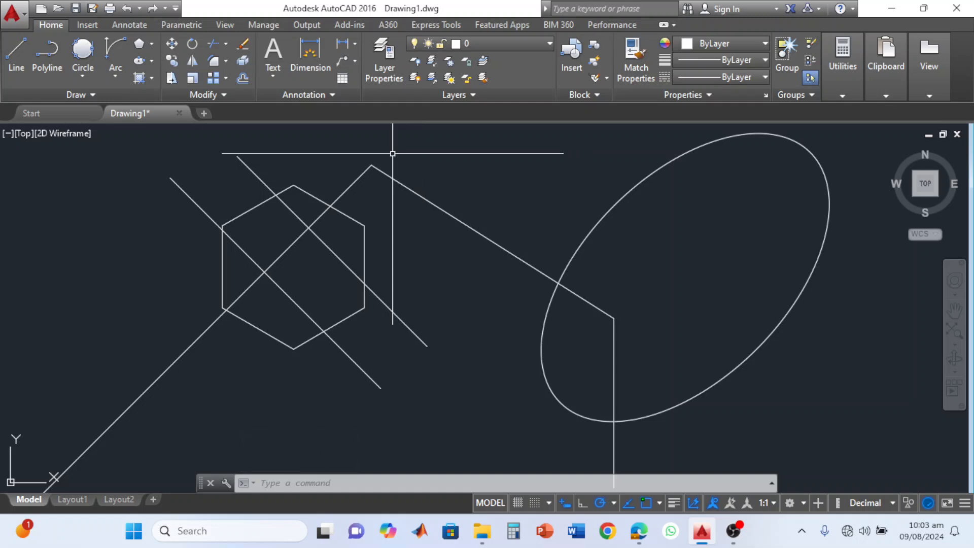
Trim the 45° line between the two parallel diagonals, using all three lines as cutting edges.
{"action": "left_click", "coordinate": [226, 44]}
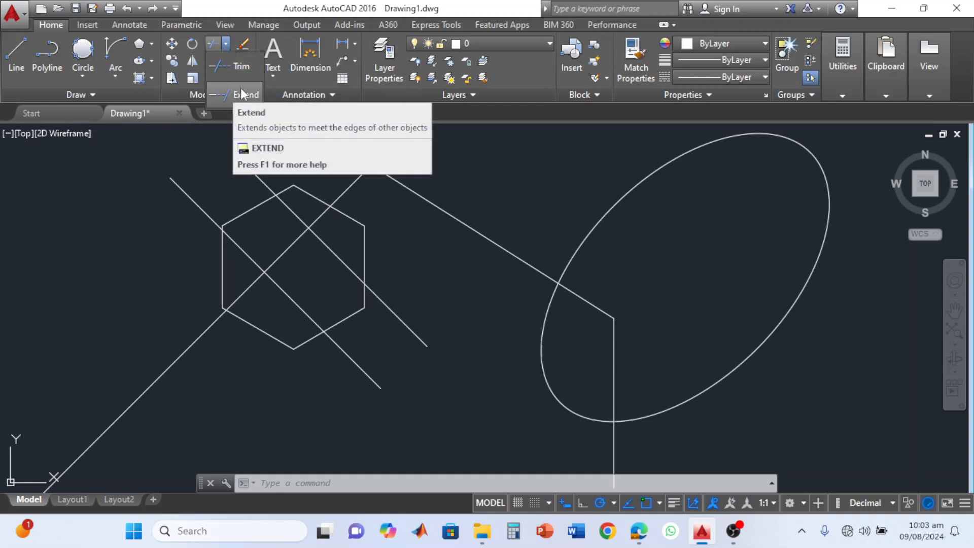
{"action": "left_click", "coordinate": [242, 71]}
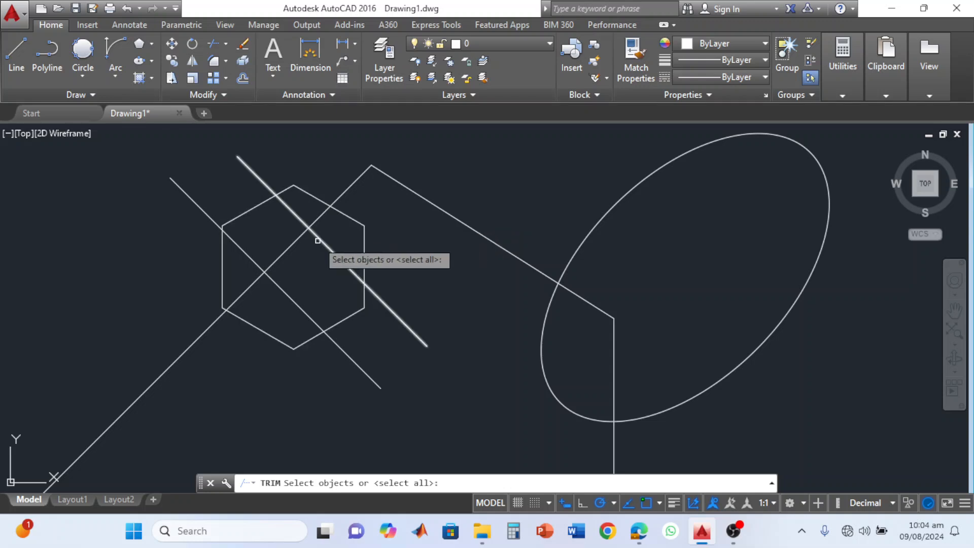
{"action": "left_click", "coordinate": [295, 242]}
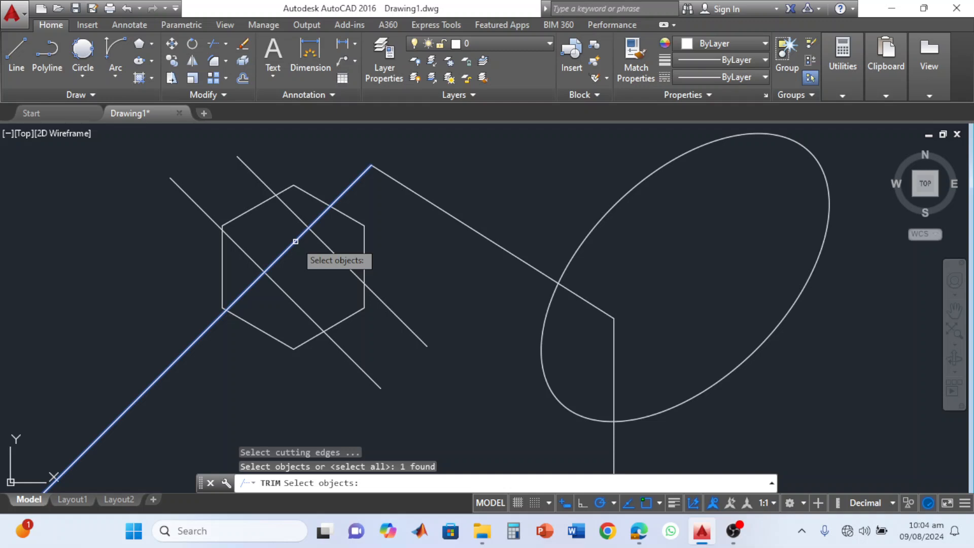
{"action": "left_click", "coordinate": [319, 239]}
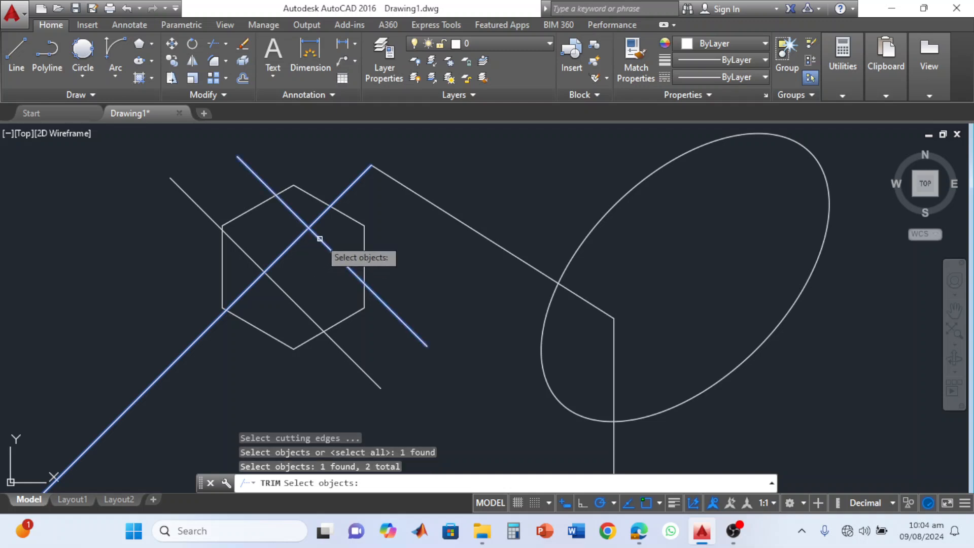
{"action": "left_click", "coordinate": [279, 288]}
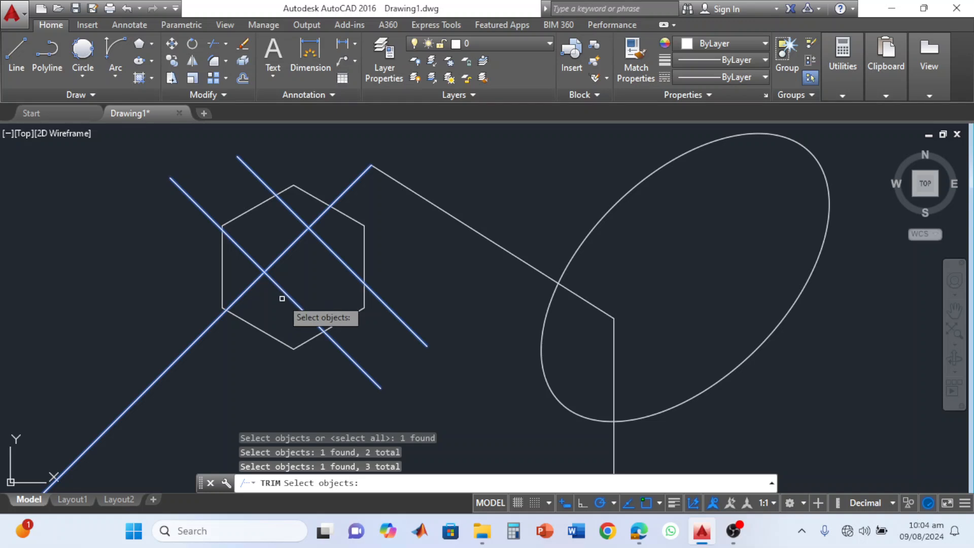
{"action": "key", "text": "Return"}
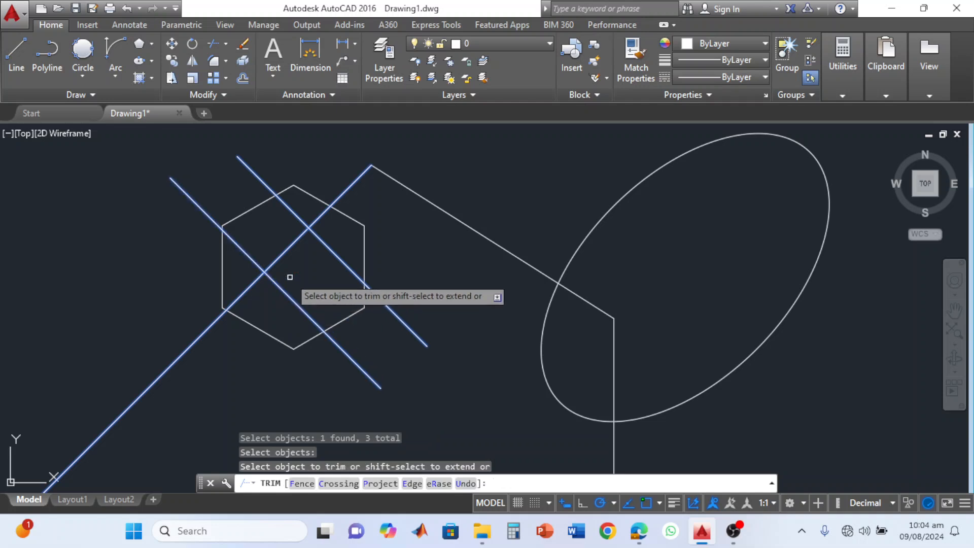
{"action": "left_click", "coordinate": [286, 251]}
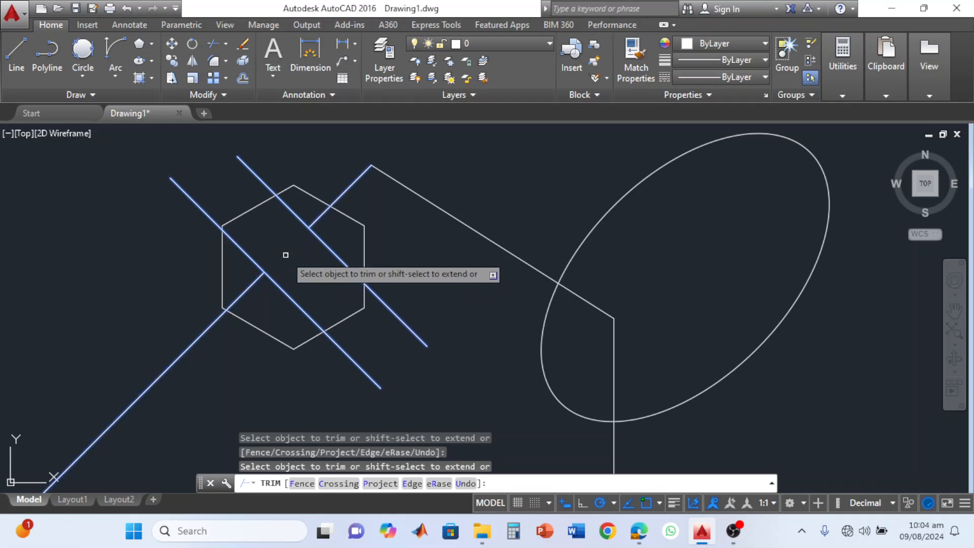
{"action": "key", "text": "Escape"}
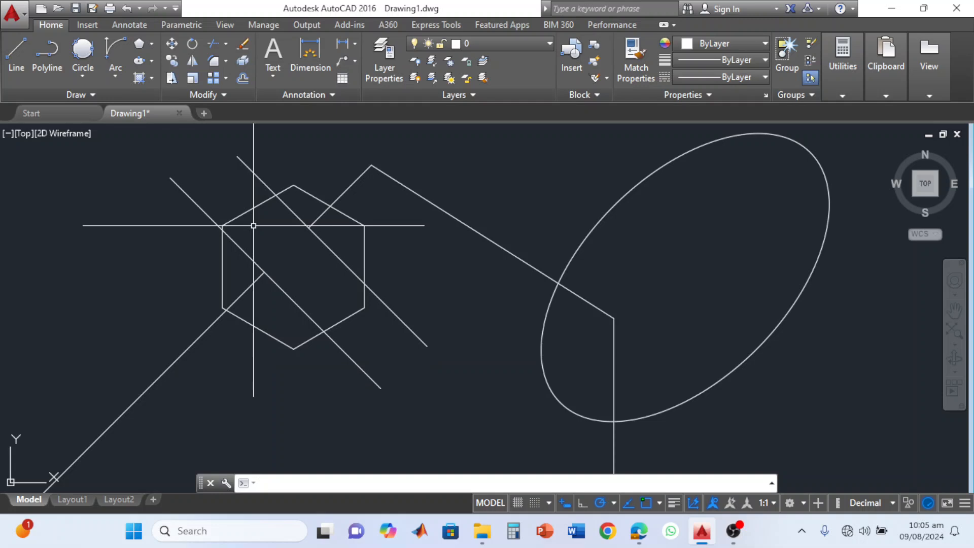
Trim parts of the hexagon's outline at the crossing lines, and trim the connected lines' portions inside the ellipse.
{"action": "left_click", "coordinate": [452, 152]}
{"action": "left_click", "coordinate": [144, 350]}
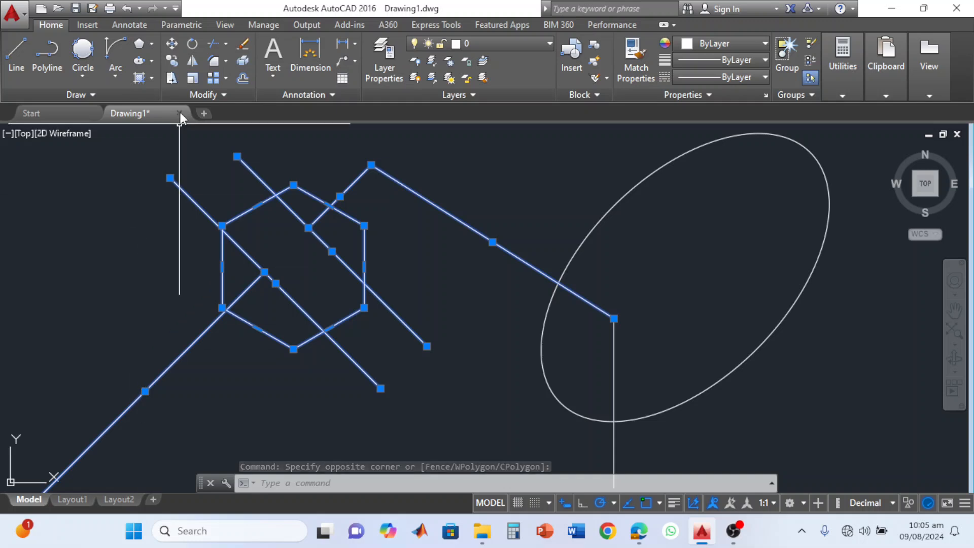
{"action": "left_click", "coordinate": [215, 67]}
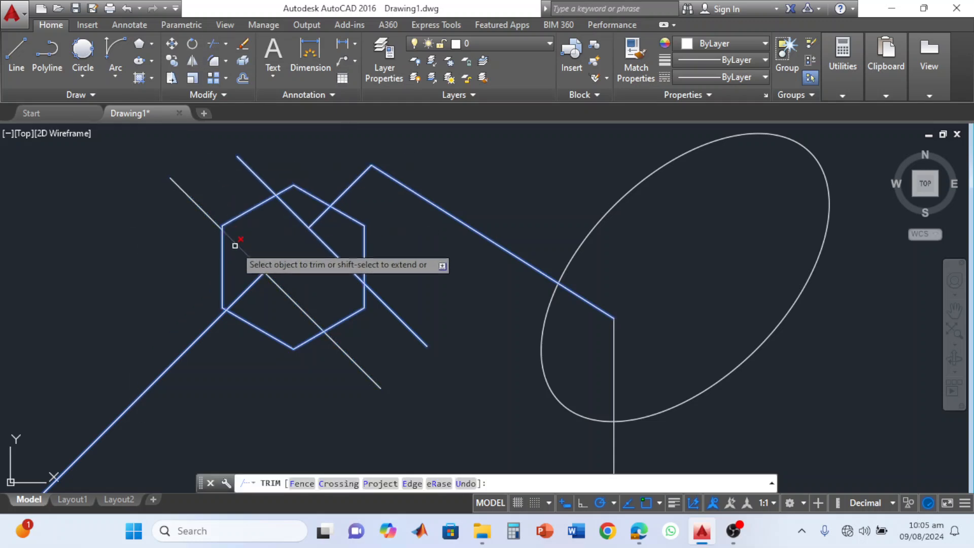
{"action": "left_click", "coordinate": [282, 192]}
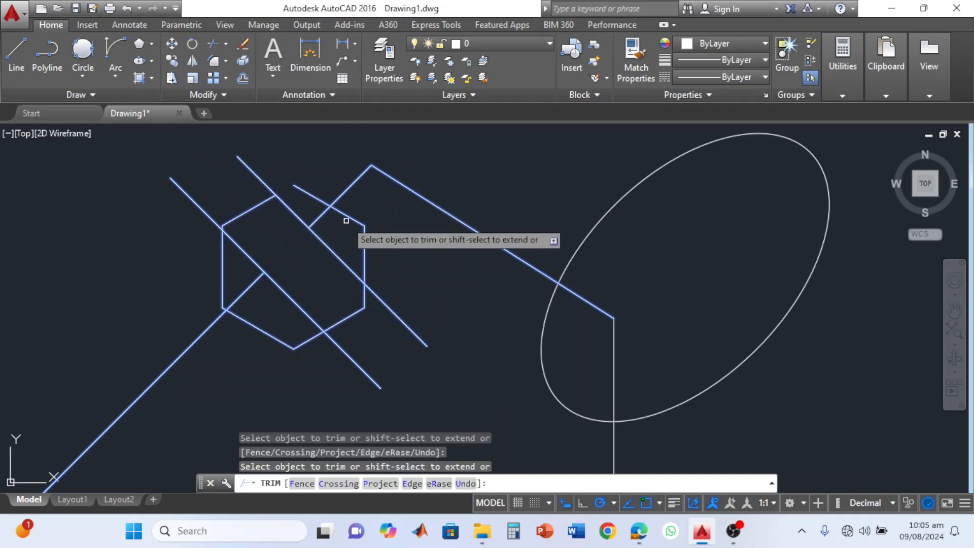
{"action": "left_click", "coordinate": [347, 216]}
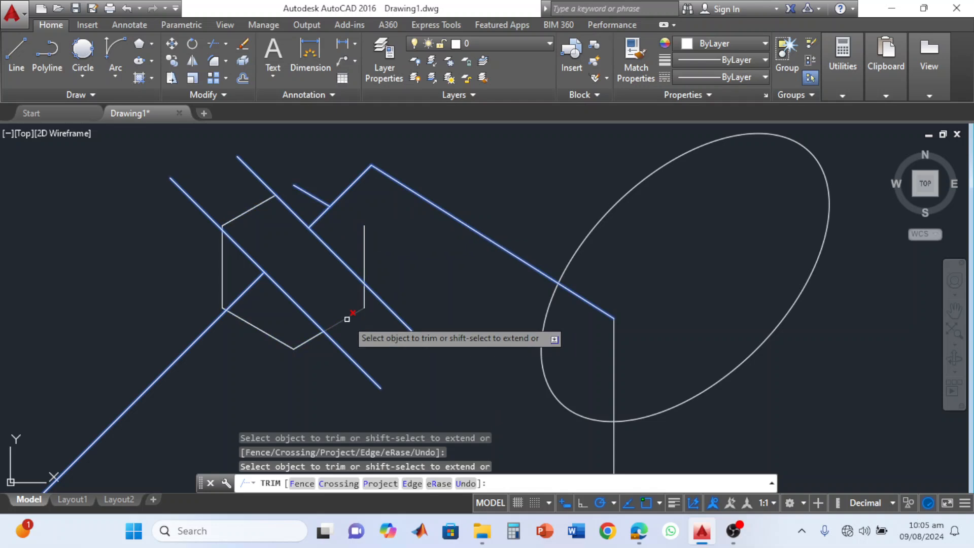
{"action": "left_click", "coordinate": [348, 318]}
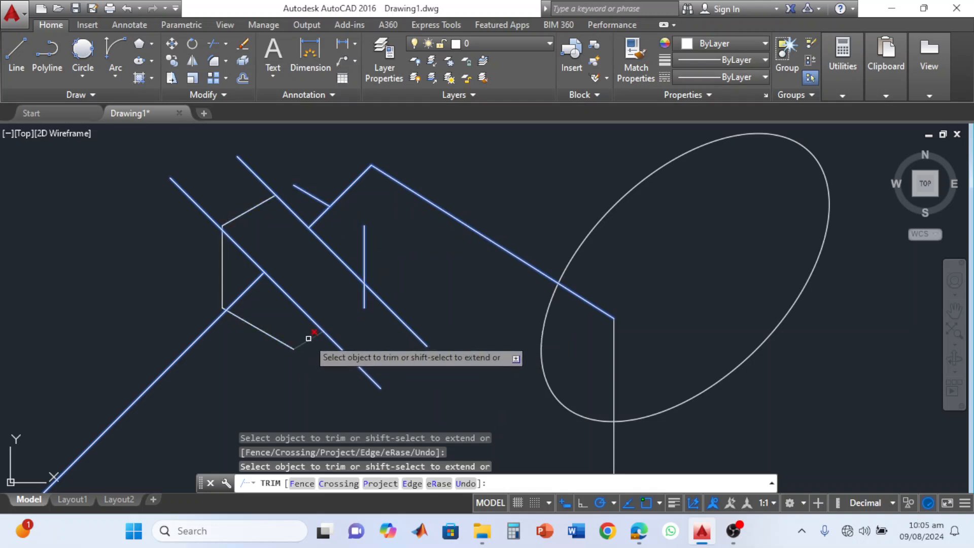
{"action": "left_click", "coordinate": [262, 330]}
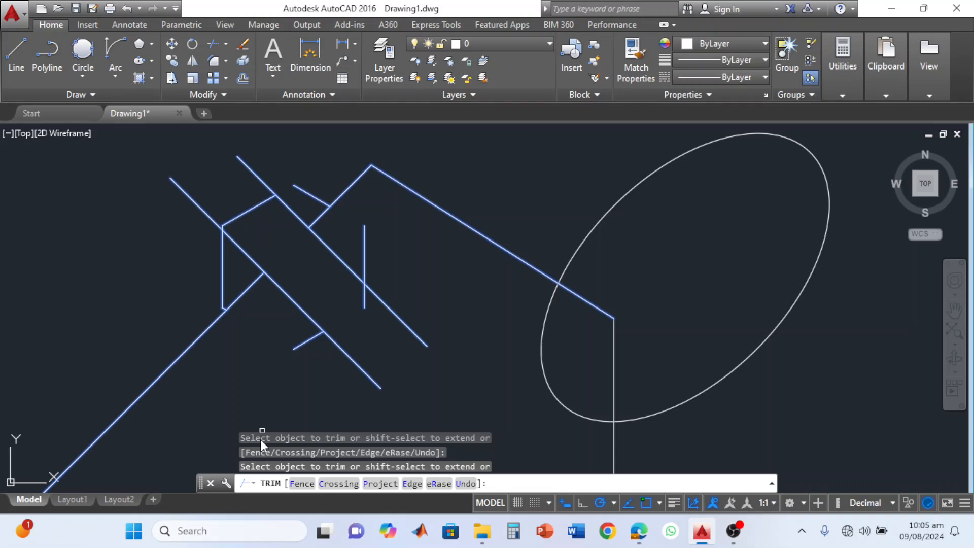
{"action": "key", "text": "Return"}
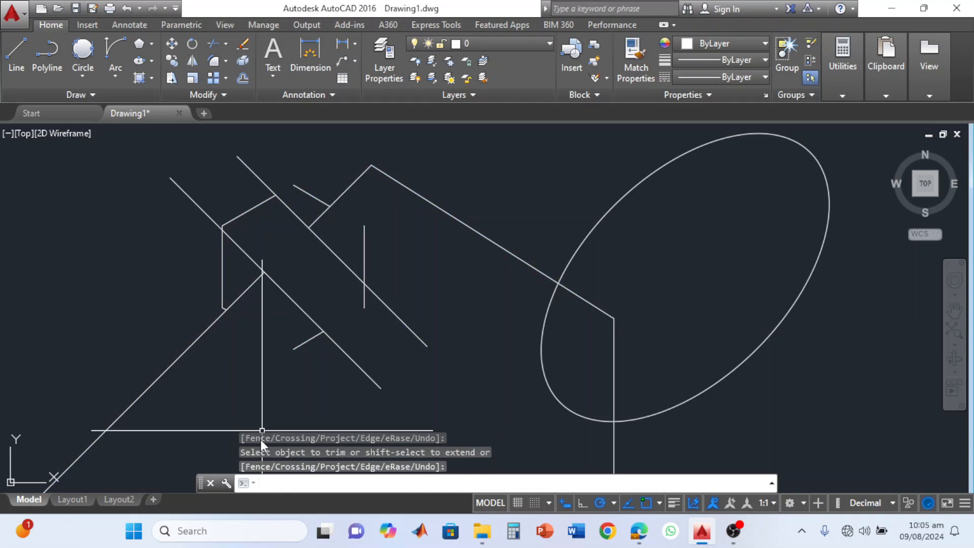
{"action": "key", "text": "Escape"}
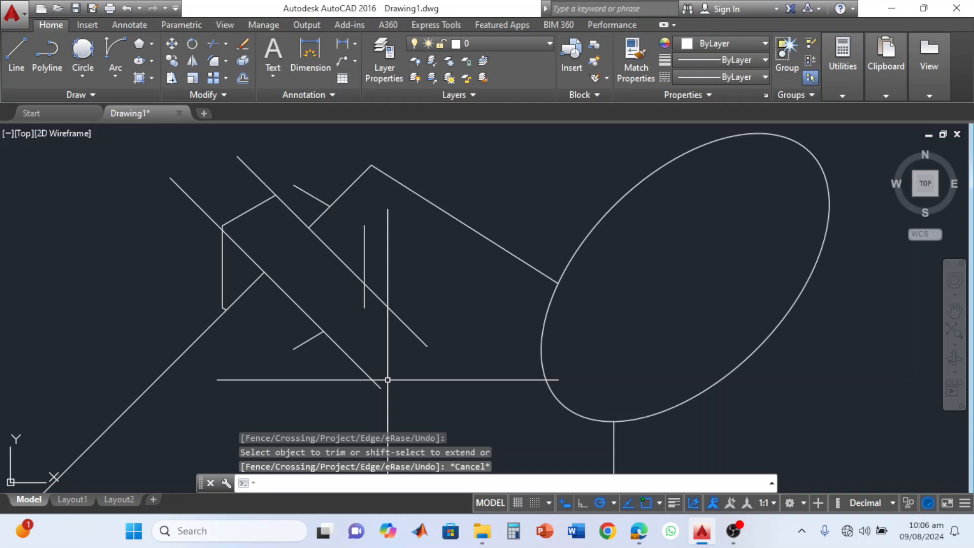
{"action": "left_click", "coordinate": [226, 50]}
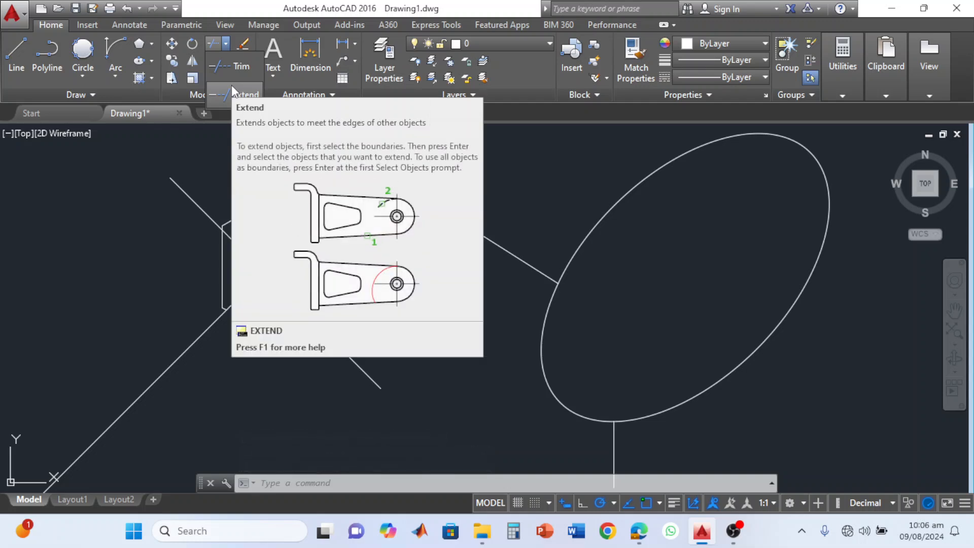
{"action": "left_click", "coordinate": [231, 84]}
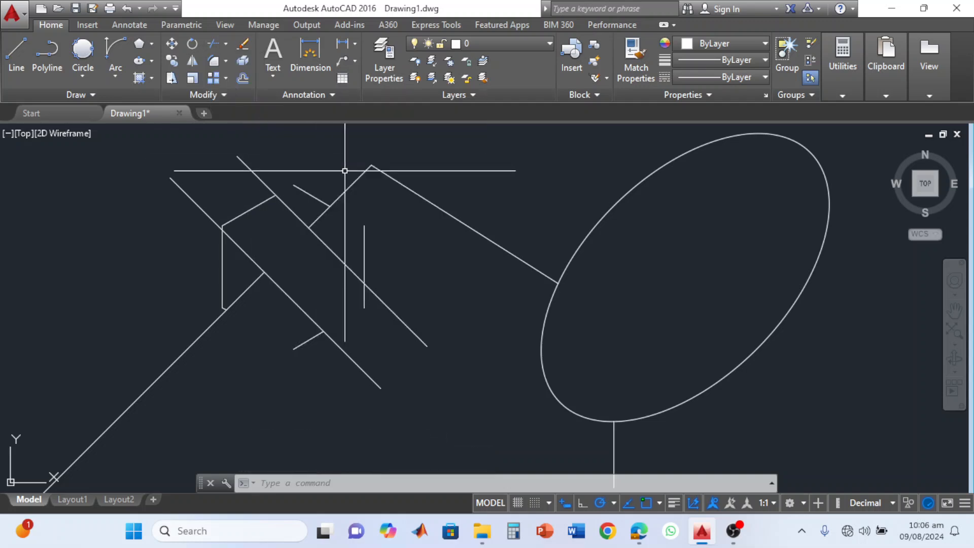
{"action": "left_click", "coordinate": [365, 237]}
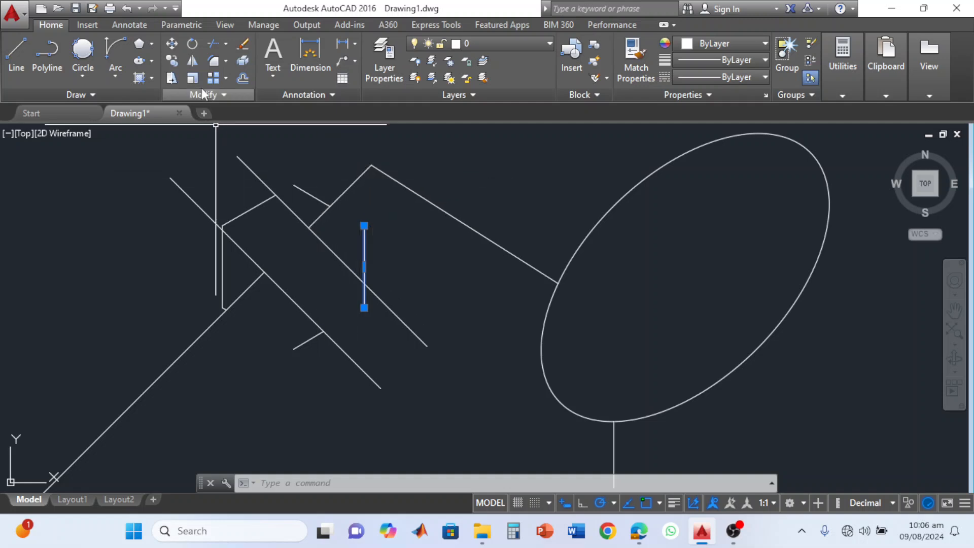
{"action": "left_click", "coordinate": [228, 44]}
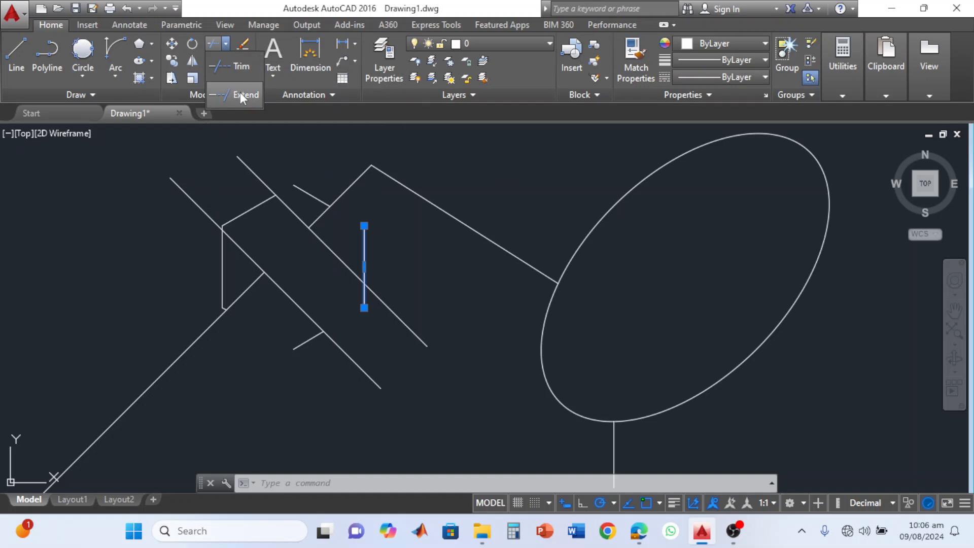
{"action": "left_click", "coordinate": [240, 93]}
{"action": "left_click", "coordinate": [501, 156]}
{"action": "left_click", "coordinate": [283, 320]}
{"action": "key", "text": "Escape"}
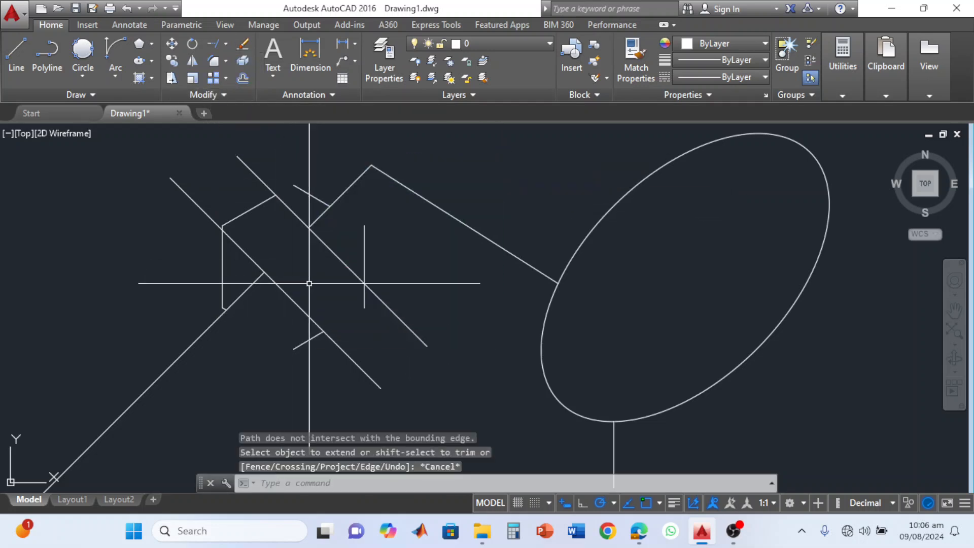
Extend the hexagon's vertical side up to the 45° line and both short sloping segments to the vertical side, using all the lines as boundaries.
{"action": "left_click", "coordinate": [452, 148]}
{"action": "left_click", "coordinate": [247, 371]}
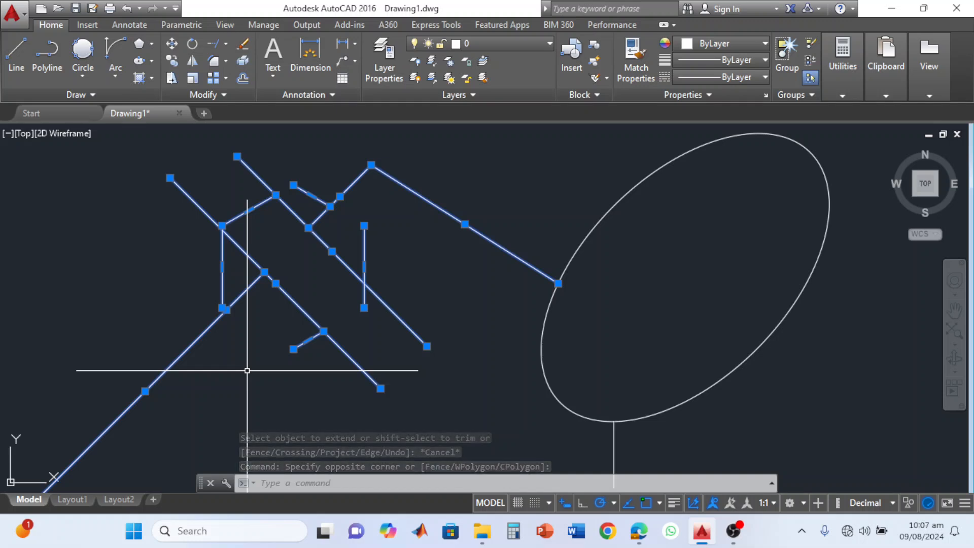
{"action": "left_click", "coordinate": [223, 50]}
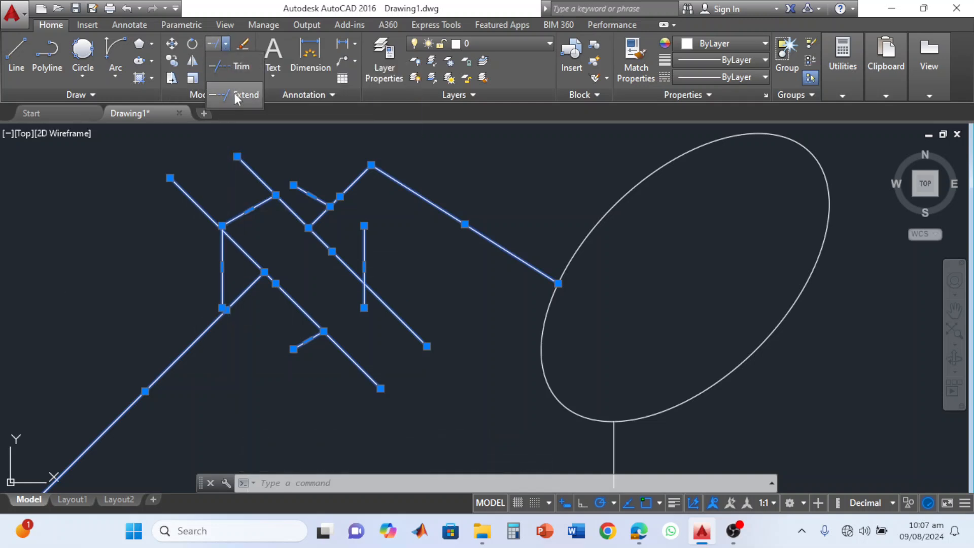
{"action": "left_click", "coordinate": [364, 244]}
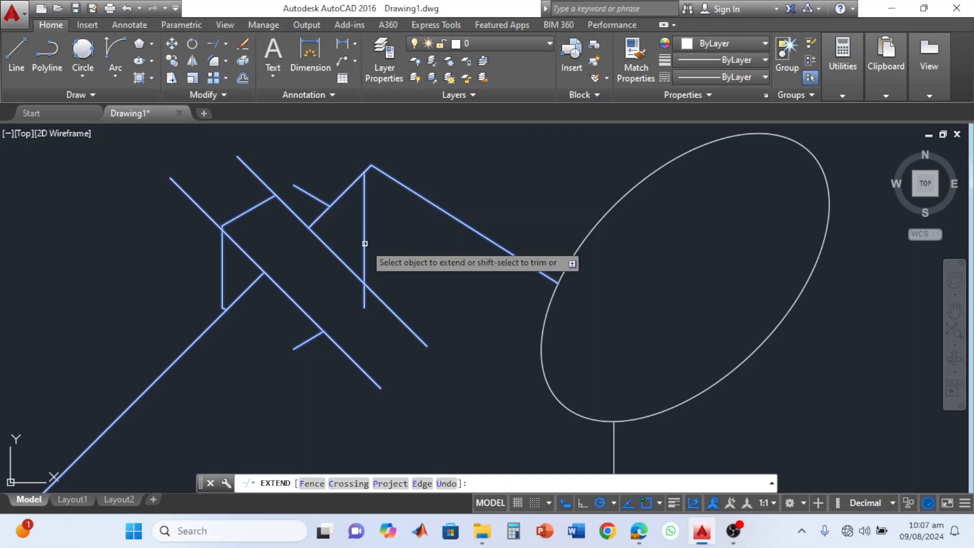
{"action": "left_click", "coordinate": [364, 243]}
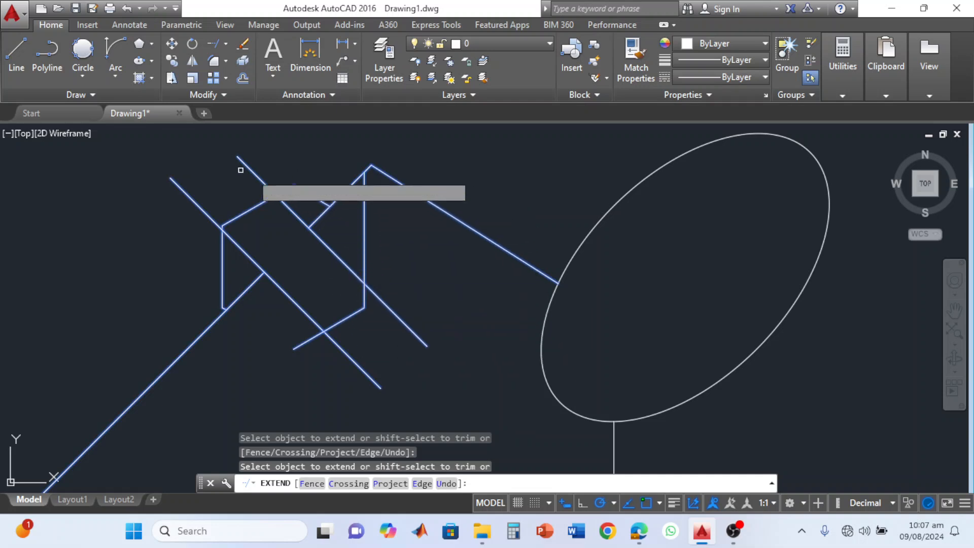
{"action": "left_click", "coordinate": [326, 203]}
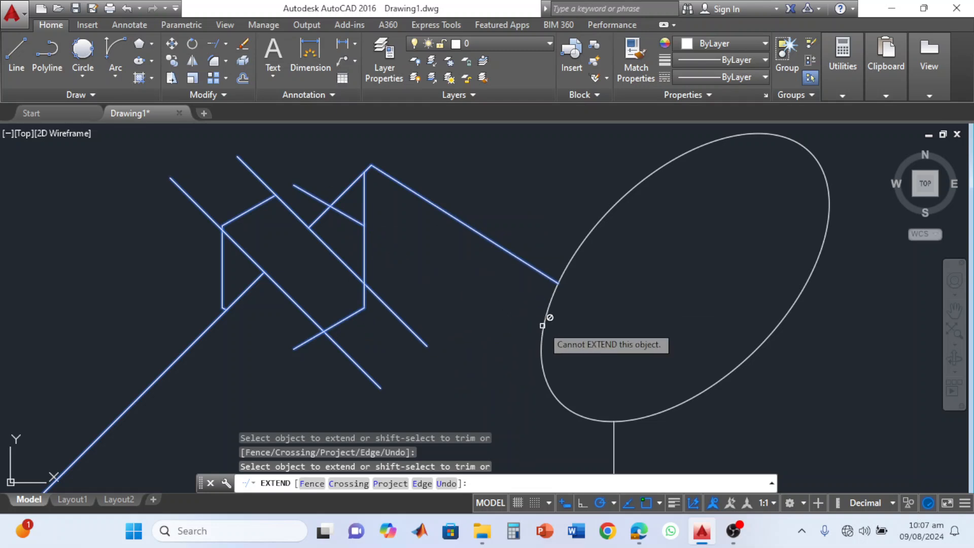
{"action": "key", "text": "Escape"}
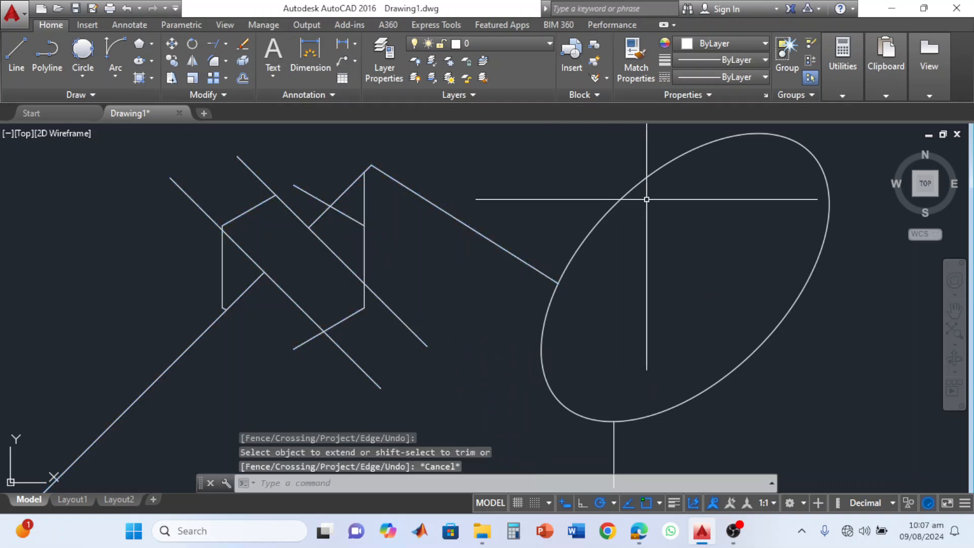
Extend the upper short sloping segment through to the ellipse's far side, using the lines and the ellipse as boundaries.
{"action": "left_click", "coordinate": [686, 193]}
{"action": "left_click", "coordinate": [137, 373]}
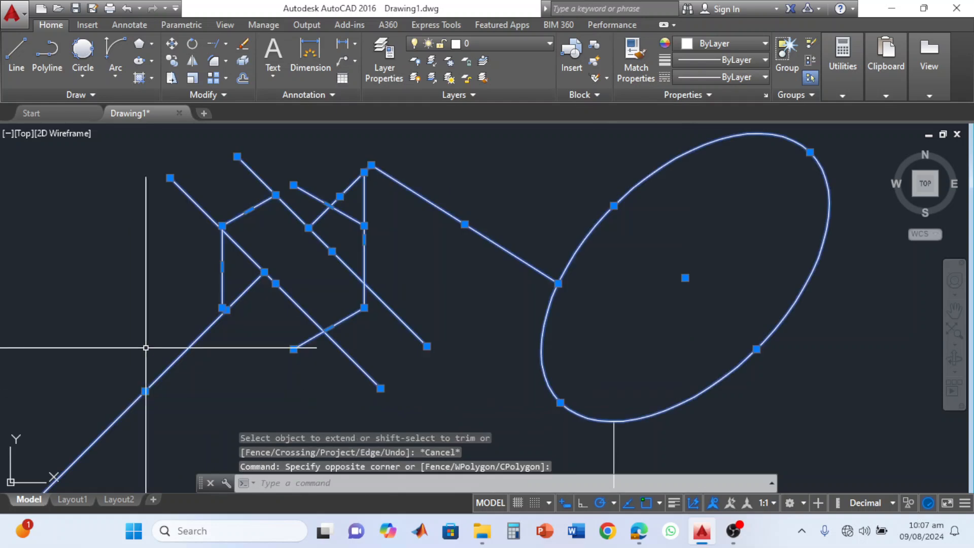
{"action": "left_click", "coordinate": [213, 43]}
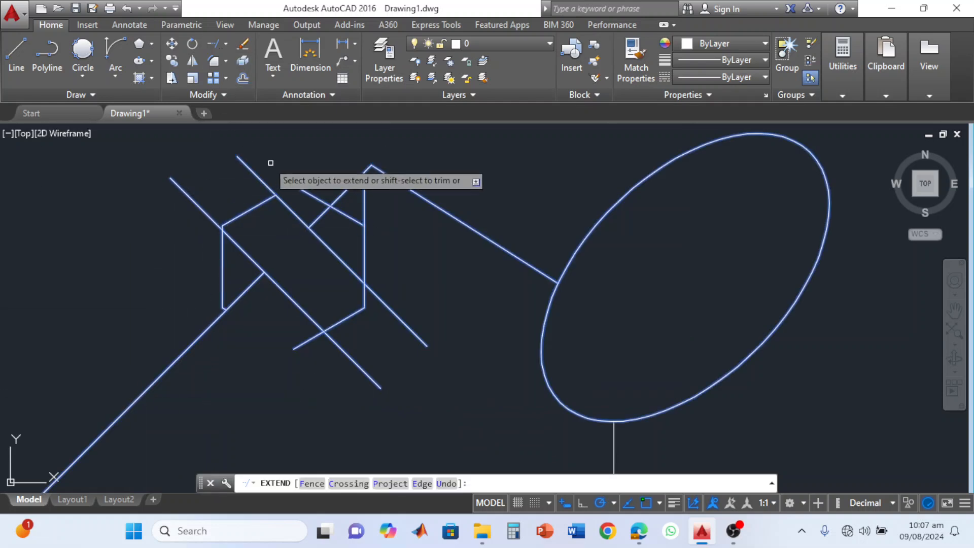
{"action": "left_click", "coordinate": [343, 218]}
{"action": "left_click", "coordinate": [355, 217]}
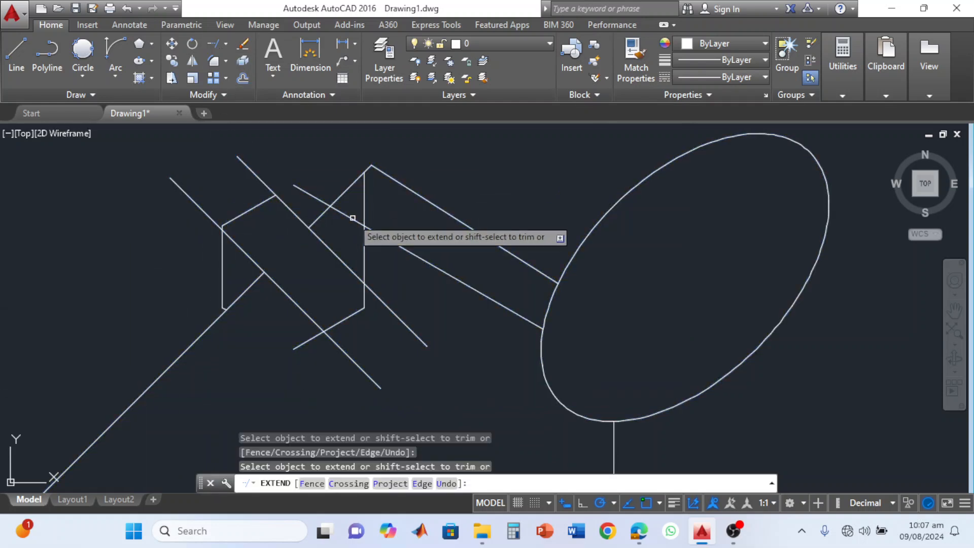
{"action": "left_click", "coordinate": [472, 291]}
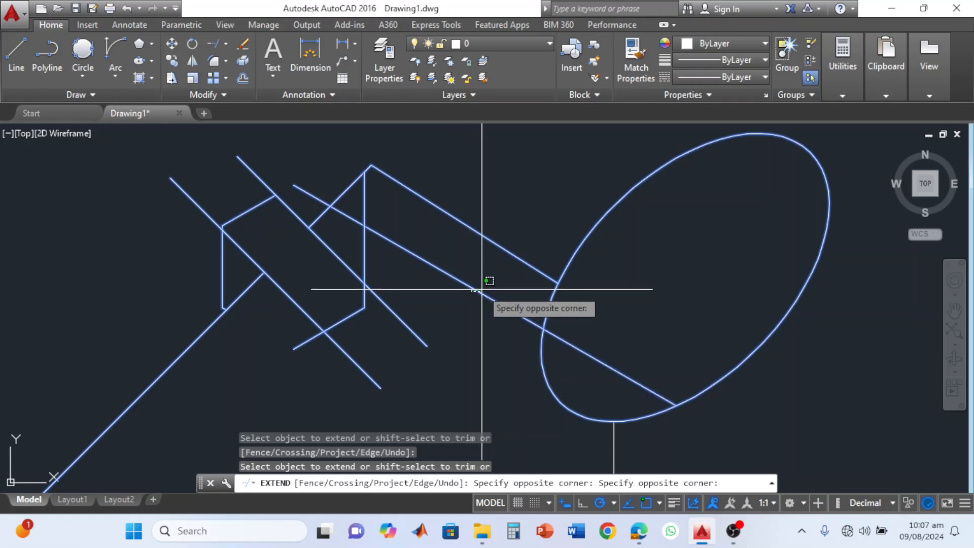
{"action": "left_click", "coordinate": [482, 288]}
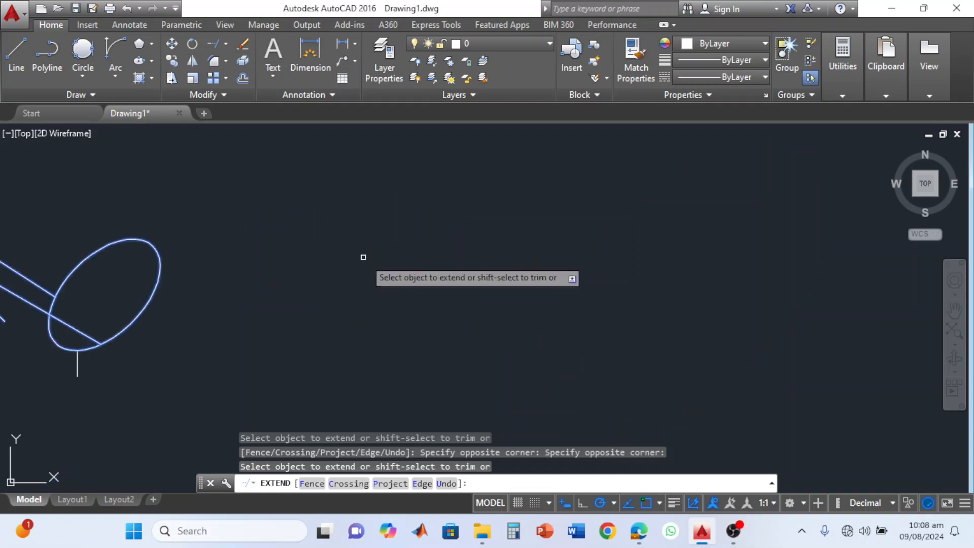
{"action": "key", "text": "Escape"}
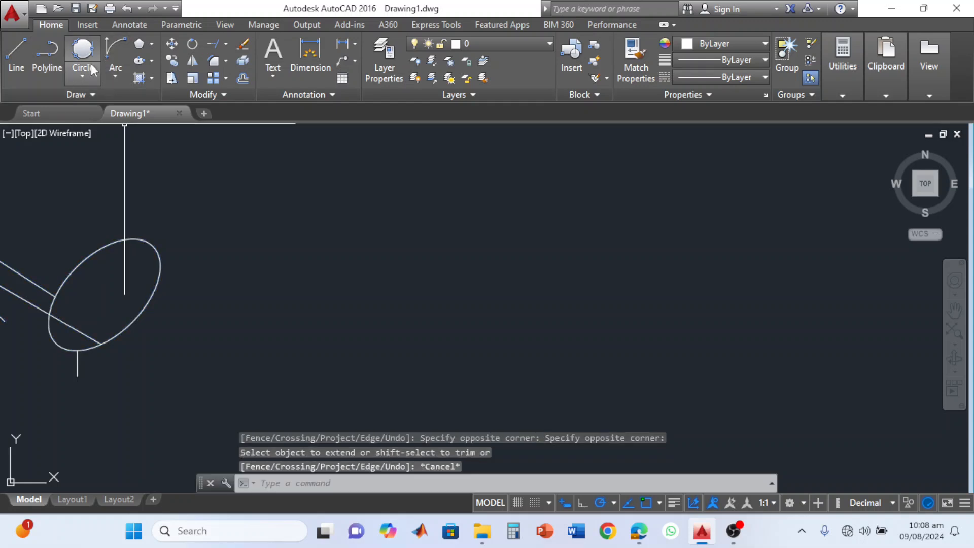
Draw a circle of radius about 42.6 to the right of the ellipse and a smaller one of radius about 12.75 beside it.
{"action": "left_click", "coordinate": [81, 75]}
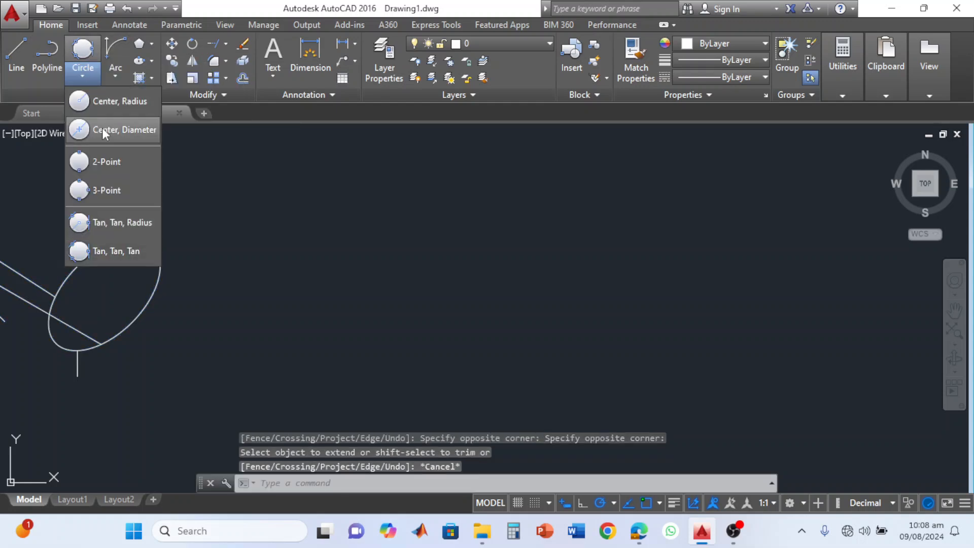
{"action": "left_click", "coordinate": [109, 104]}
{"action": "left_click", "coordinate": [438, 301]}
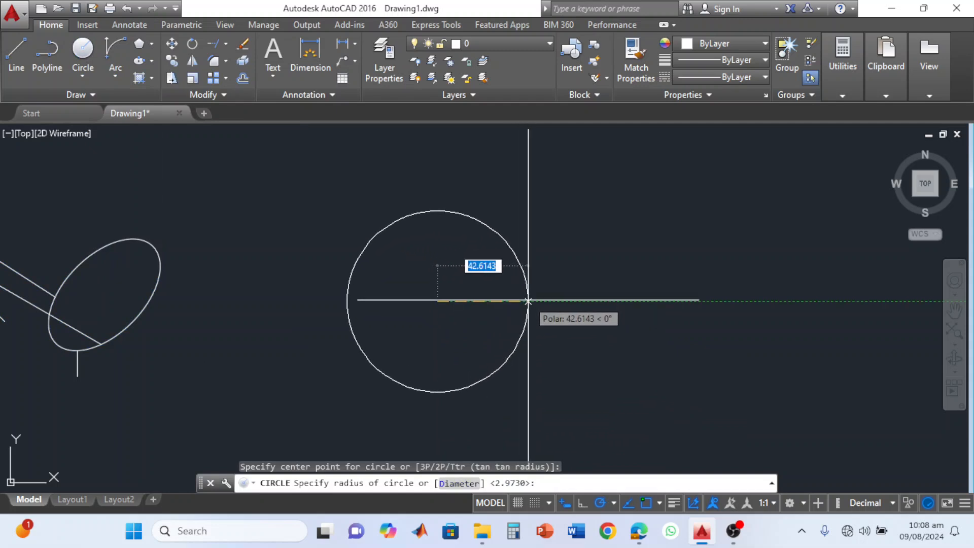
{"action": "left_click", "coordinate": [527, 301]}
{"action": "left_click", "coordinate": [81, 51]}
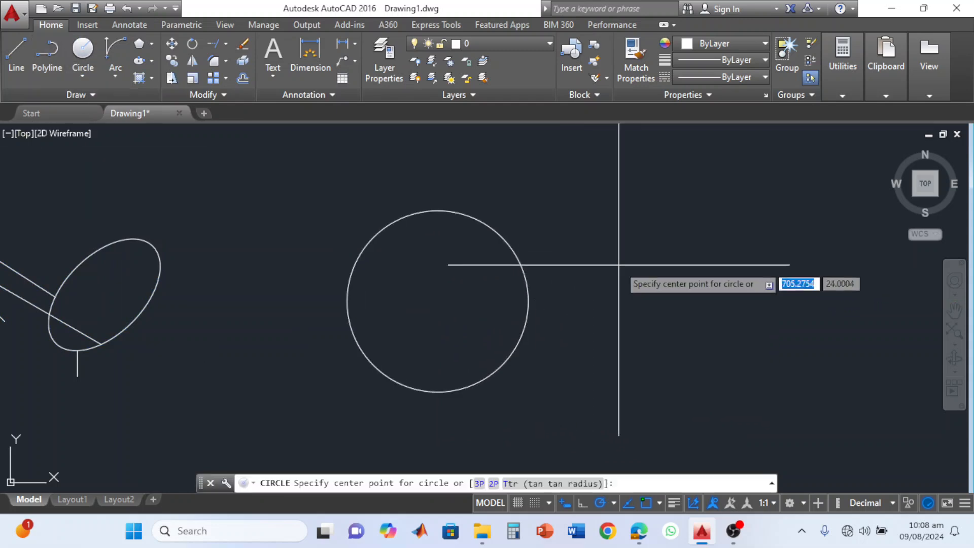
{"action": "left_click", "coordinate": [646, 262]}
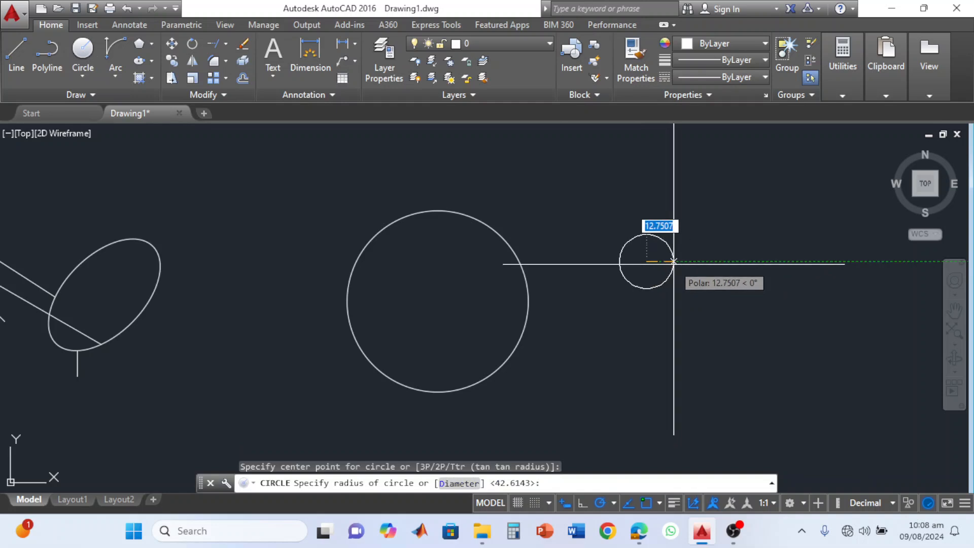
{"action": "left_click", "coordinate": [672, 269]}
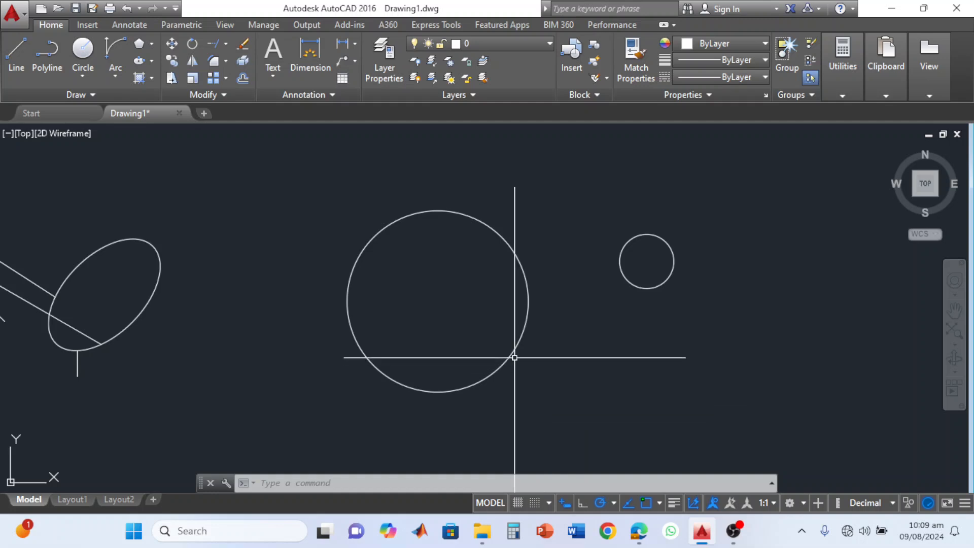
Copy the small circle from its center onto the top, left, bottom and right quadrants of the large circle.
{"action": "left_click", "coordinate": [646, 288]}
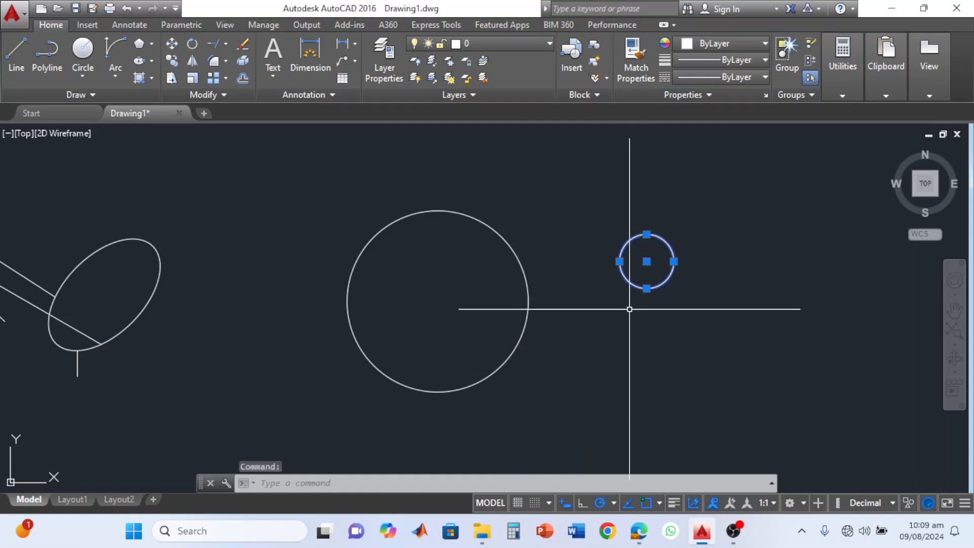
{"action": "left_click", "coordinate": [173, 61]}
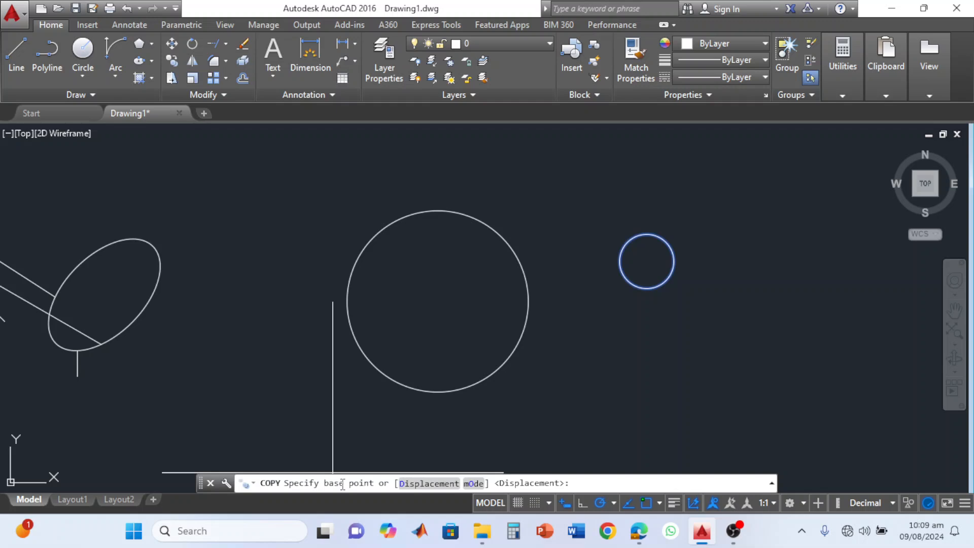
{"action": "left_click", "coordinate": [646, 262]}
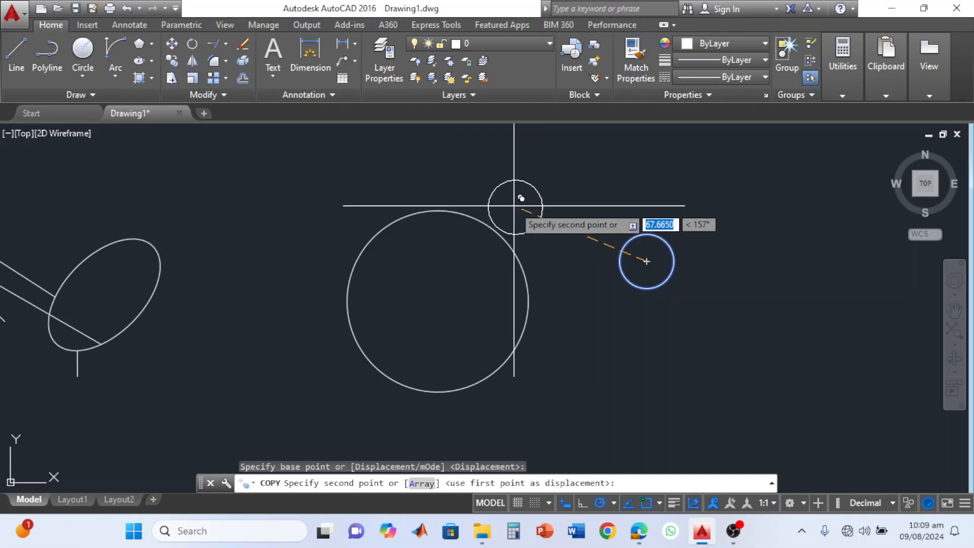
{"action": "left_click", "coordinate": [438, 211]}
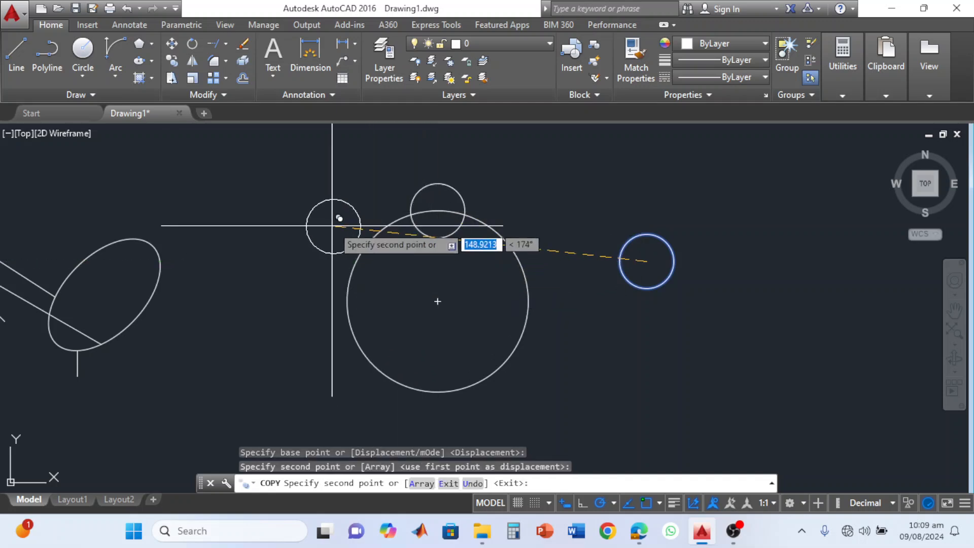
{"action": "left_click", "coordinate": [347, 301]}
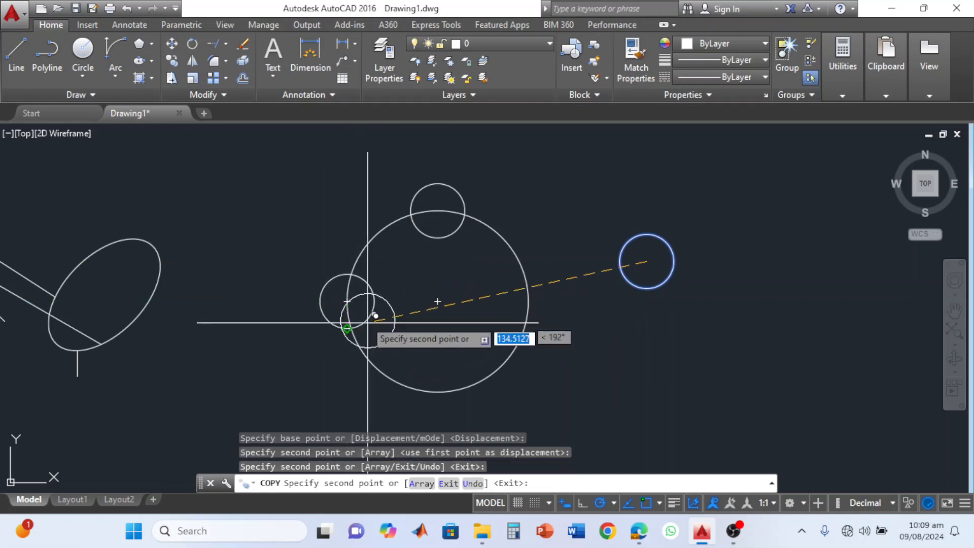
{"action": "left_click", "coordinate": [439, 390]}
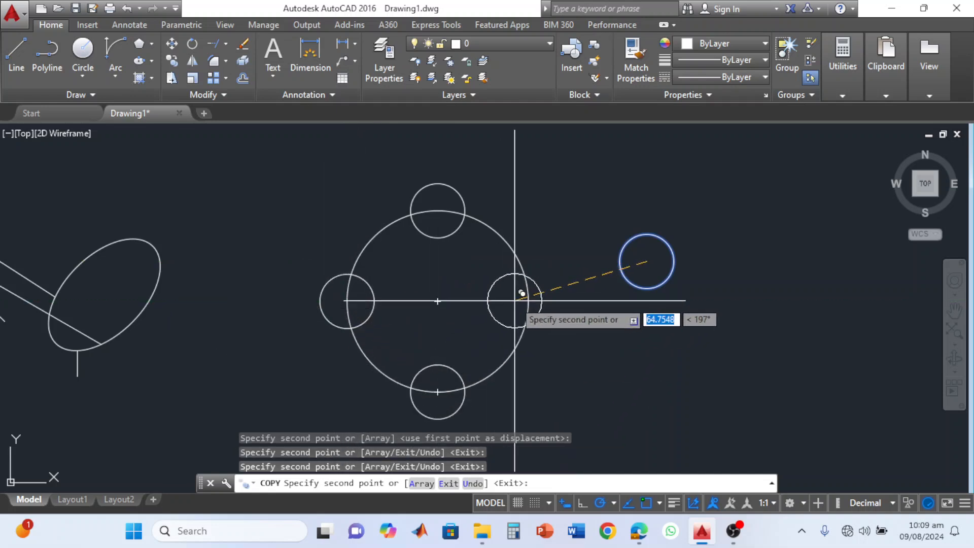
{"action": "left_click", "coordinate": [529, 301]}
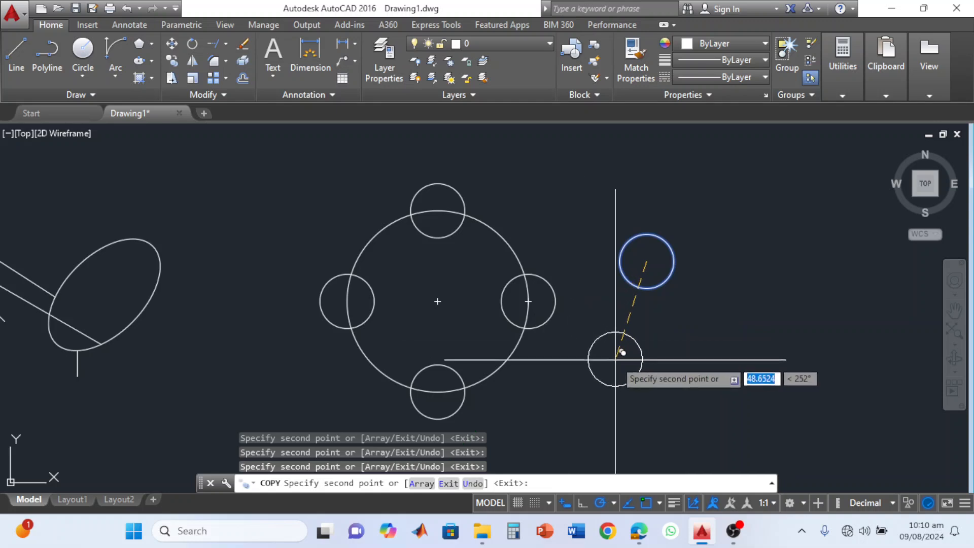
{"action": "key", "text": "Escape"}
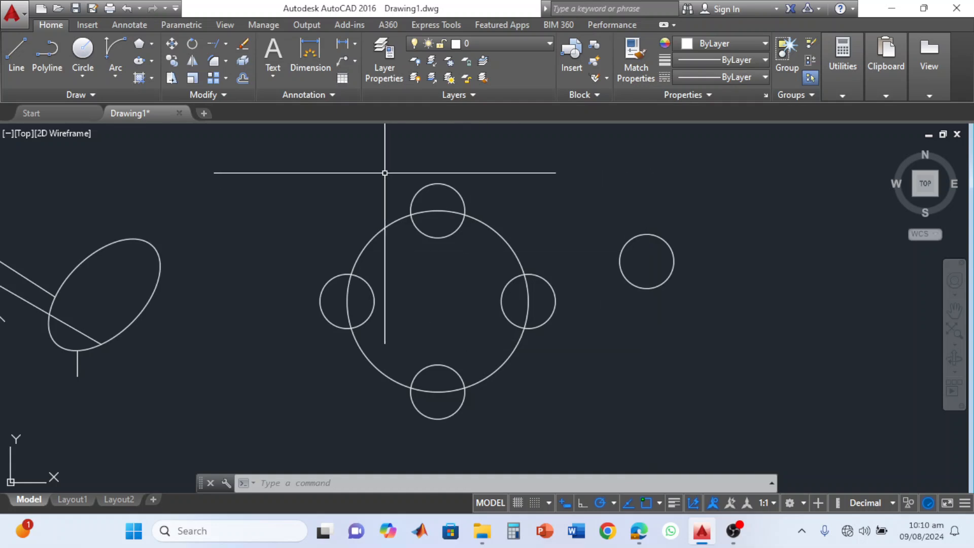
Using all five circles as cutting edges, trim the top and right crossings so only the inward arcs of the small circles remain.
{"action": "left_click", "coordinate": [281, 96]}
{"action": "left_click", "coordinate": [591, 147]}
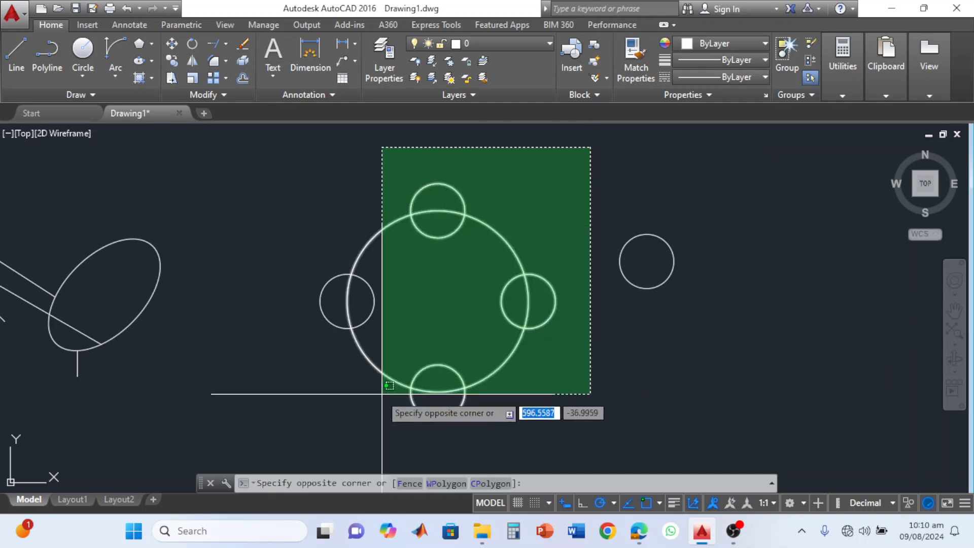
{"action": "left_click", "coordinate": [299, 424]}
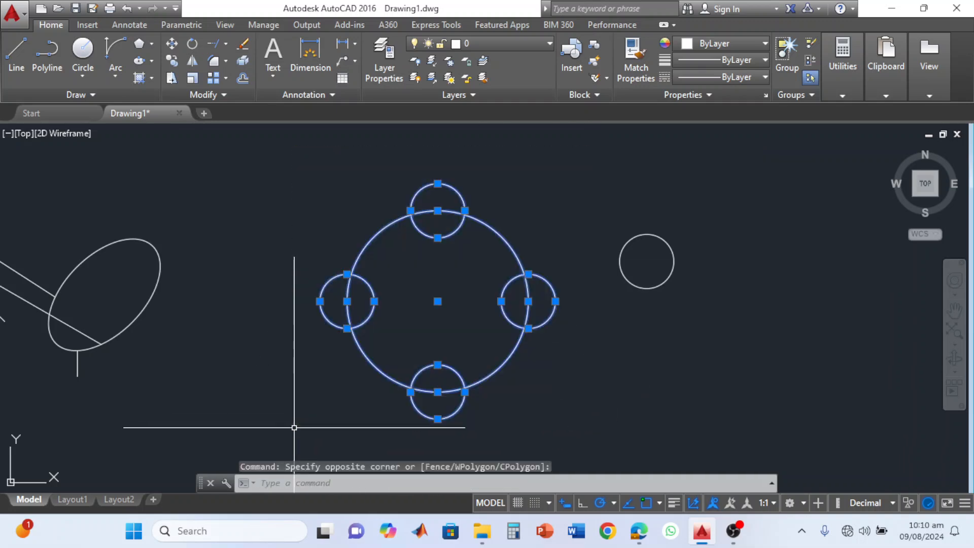
{"action": "left_click", "coordinate": [225, 45]}
{"action": "left_click", "coordinate": [230, 67]}
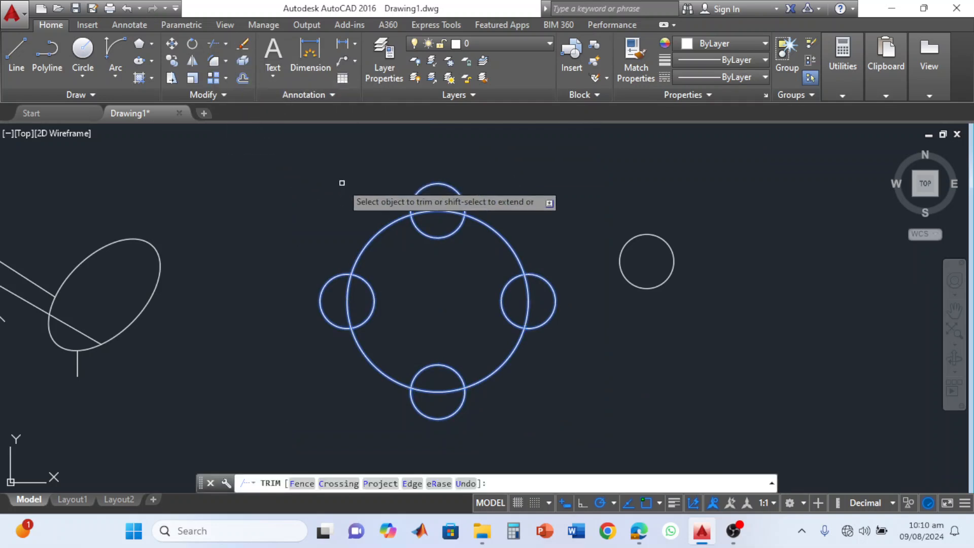
{"action": "left_click", "coordinate": [432, 210]}
{"action": "left_click", "coordinate": [437, 183]}
{"action": "left_click", "coordinate": [528, 300]}
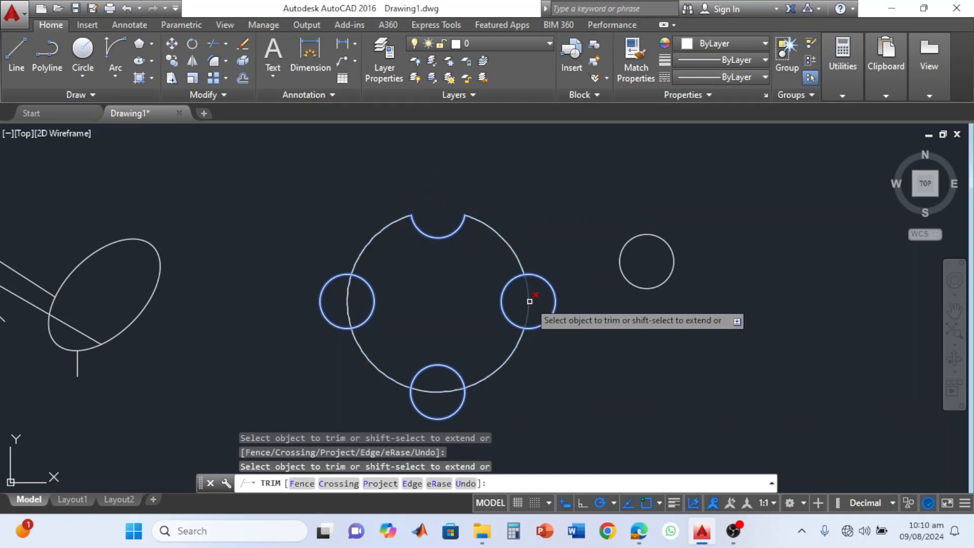
{"action": "left_click", "coordinate": [556, 305]}
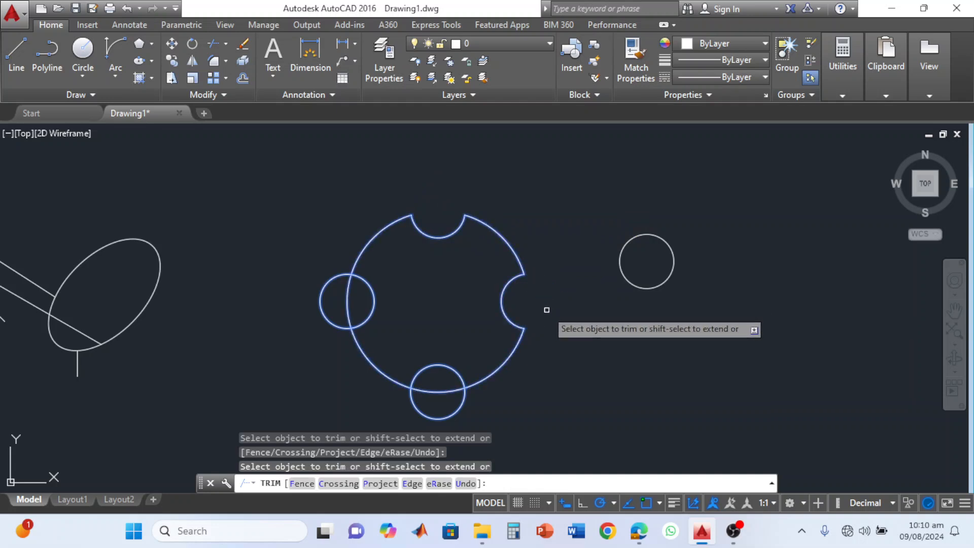
Trim the bottom and left crossings the same way, leaving four inward semicircular notches around the large circle.
{"action": "left_click", "coordinate": [443, 392]}
{"action": "left_click", "coordinate": [445, 416]}
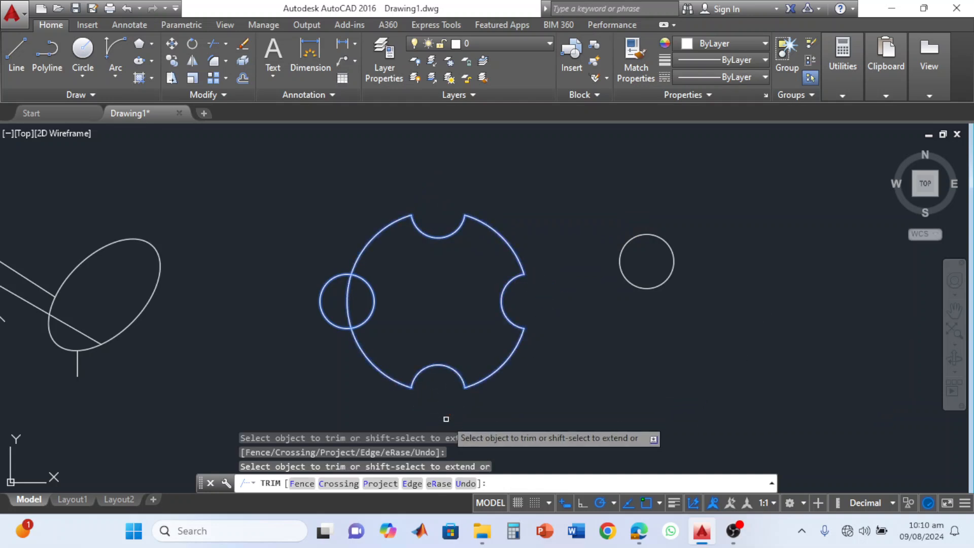
{"action": "left_click", "coordinate": [348, 302]}
{"action": "left_click", "coordinate": [321, 296]}
{"action": "key", "text": "Escape"}
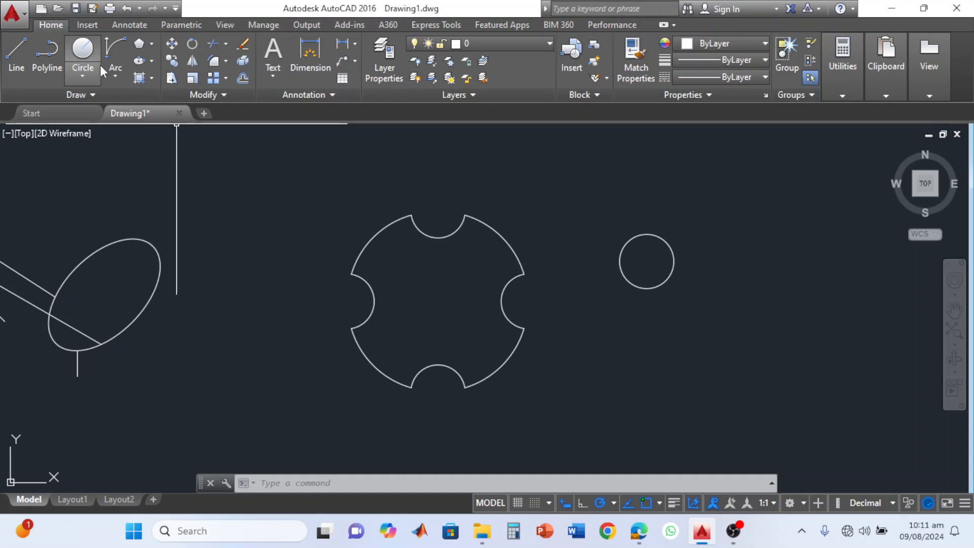
Move the remaining small circle by its center onto the center of the notched circle.
{"action": "left_click", "coordinate": [172, 44]}
{"action": "left_click", "coordinate": [648, 287]}
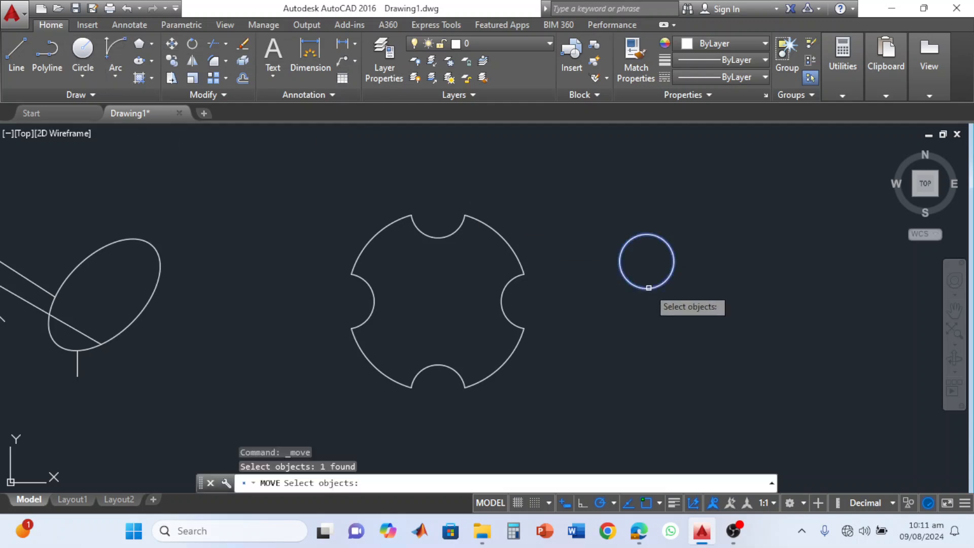
{"action": "key", "text": "Return"}
{"action": "left_click", "coordinate": [646, 261]}
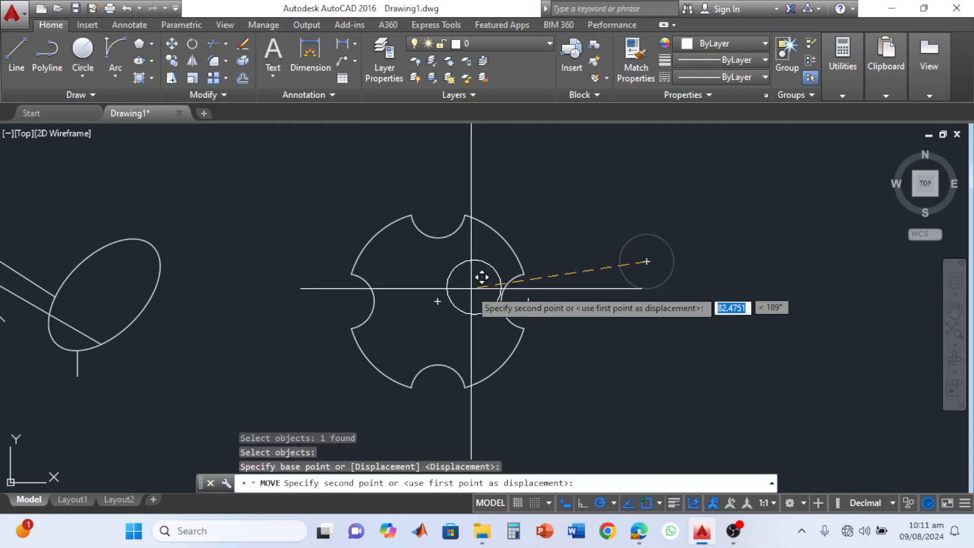
{"action": "left_click", "coordinate": [438, 302]}
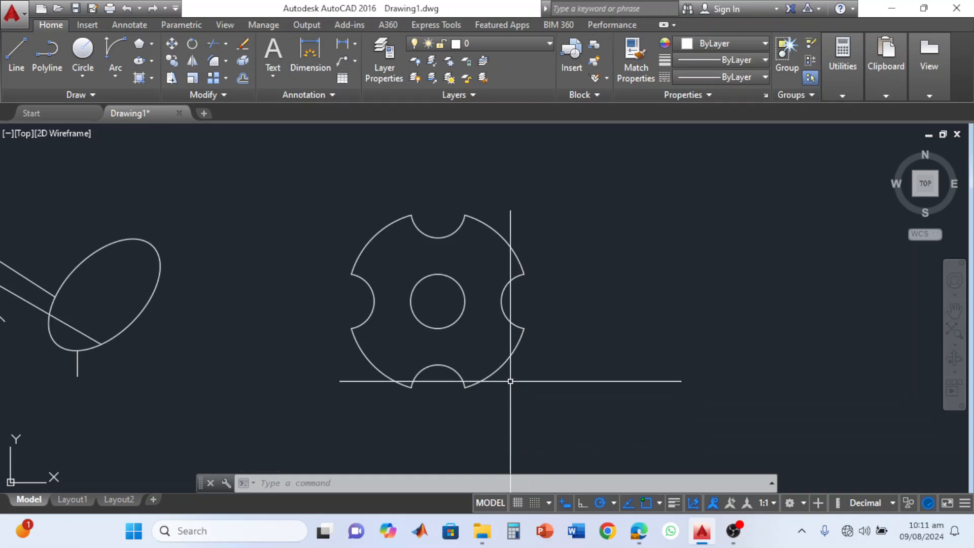
{"action": "key", "text": "BackSpace"}
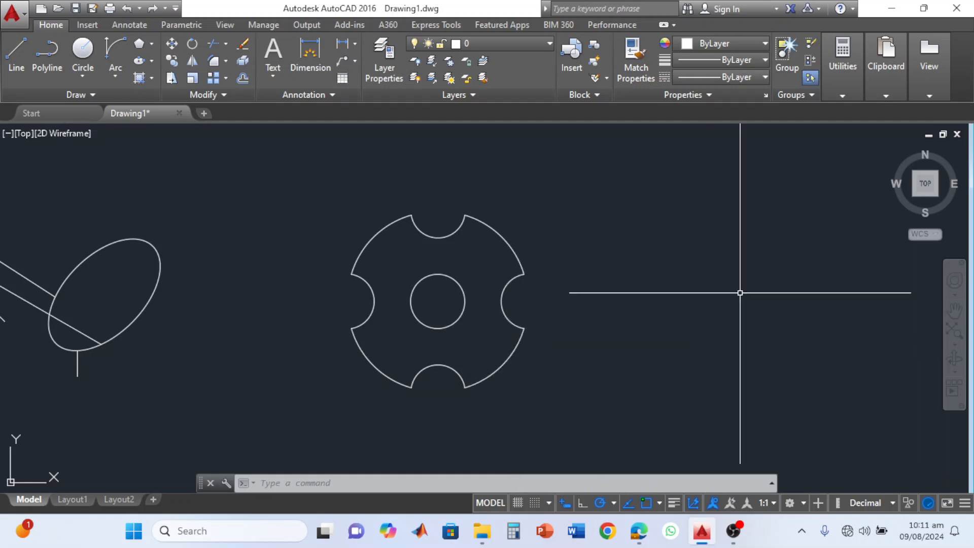
Switch the drawing to the SE Isometric view and change the workspace to 3D Basics.
{"action": "left_click", "coordinate": [938, 196]}
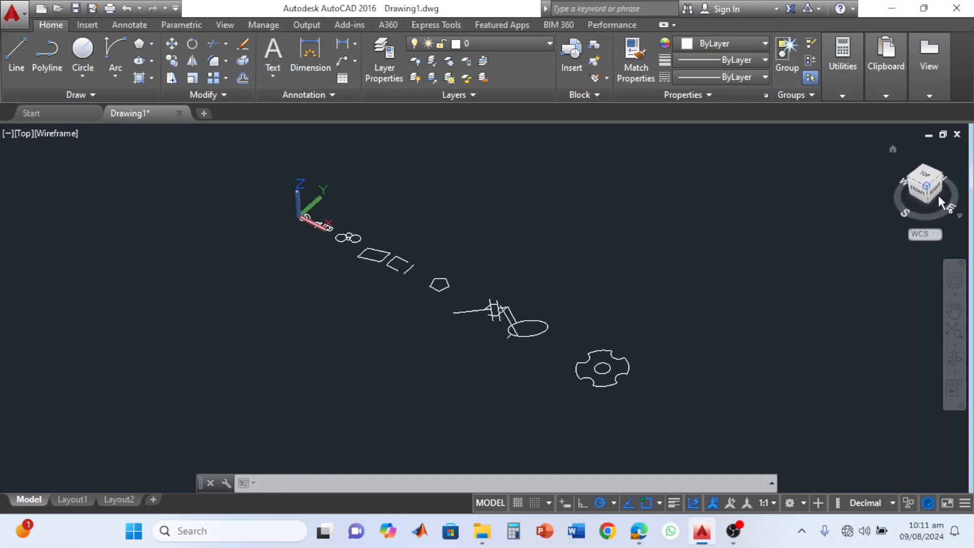
{"action": "scroll", "coordinate": [629, 396], "scroll_direction": "up", "scroll_amount": 6}
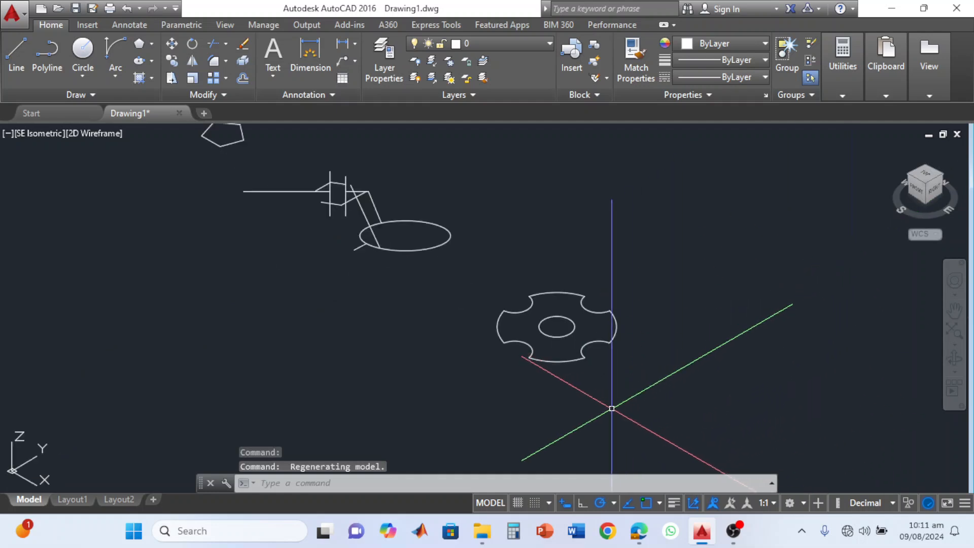
{"action": "scroll", "coordinate": [604, 407], "scroll_direction": "down", "scroll_amount": 6}
{"action": "scroll", "coordinate": [594, 391], "scroll_direction": "up", "scroll_amount": 4}
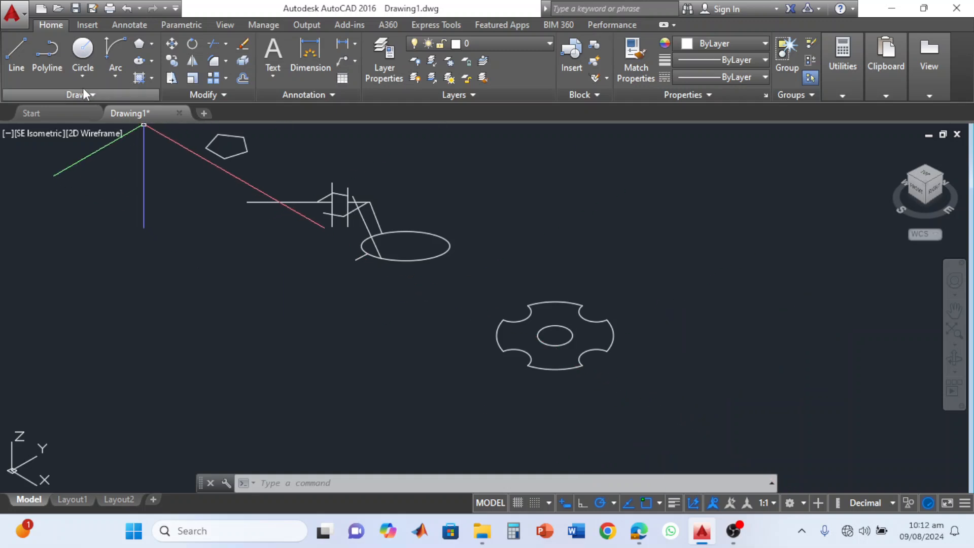
{"action": "left_click", "coordinate": [802, 504]}
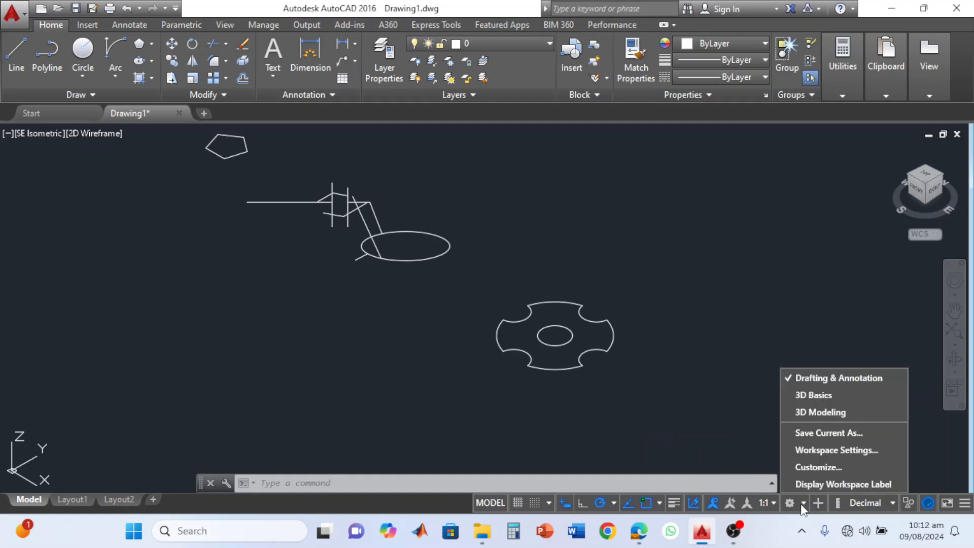
{"action": "left_click", "coordinate": [846, 395]}
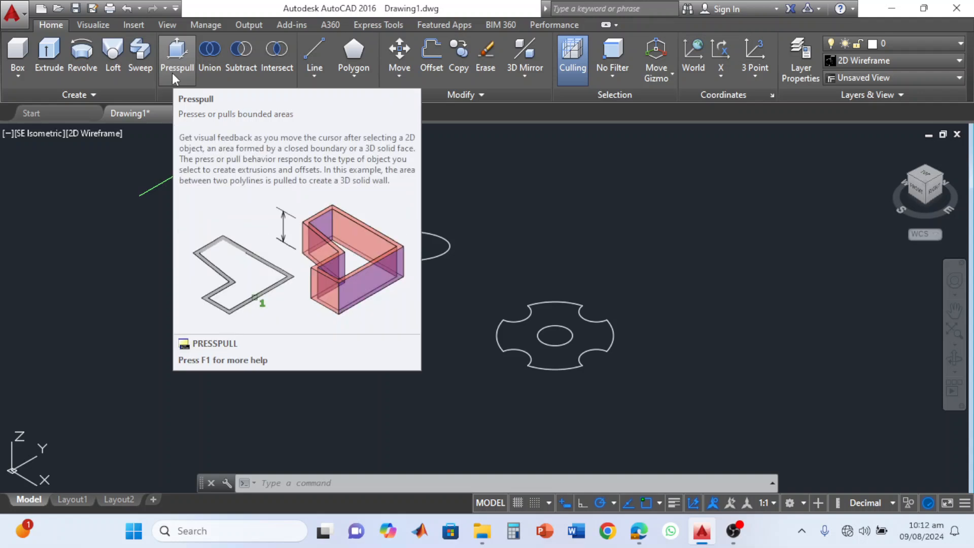
Presspull the area between the notched outline and the center circle upward by about 15 units, and apply the Shaded with edges visual style.
{"action": "left_click", "coordinate": [172, 58]}
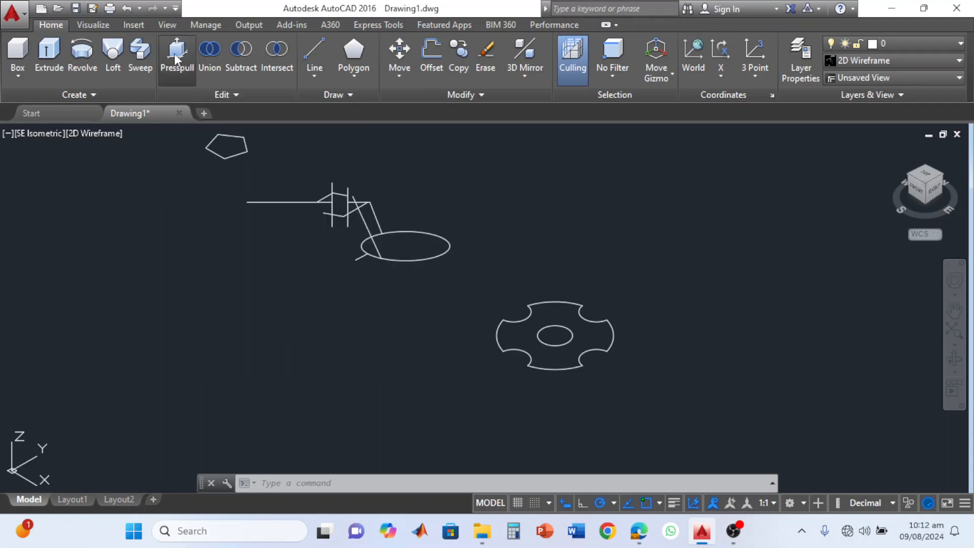
{"action": "scroll", "coordinate": [488, 352], "scroll_direction": "up", "scroll_amount": 4}
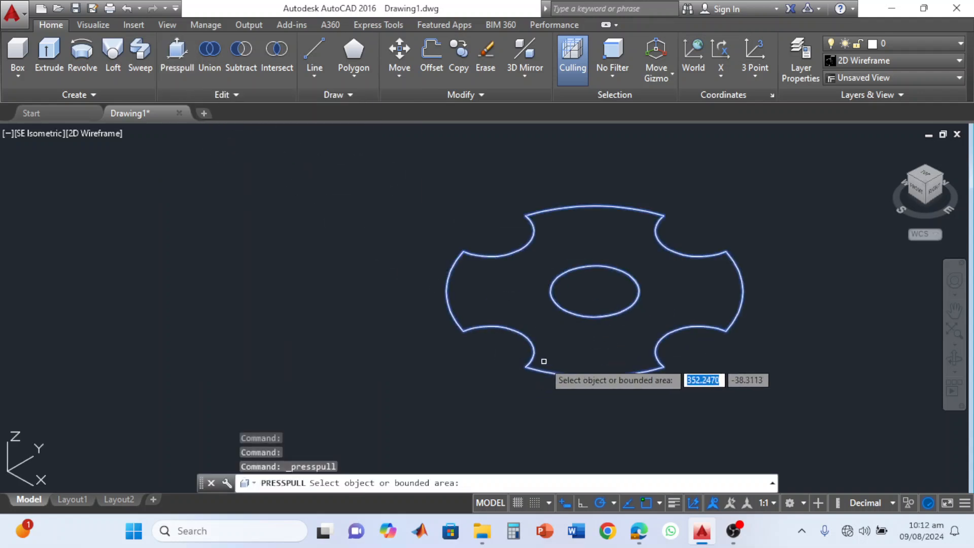
{"action": "left_click", "coordinate": [504, 294]}
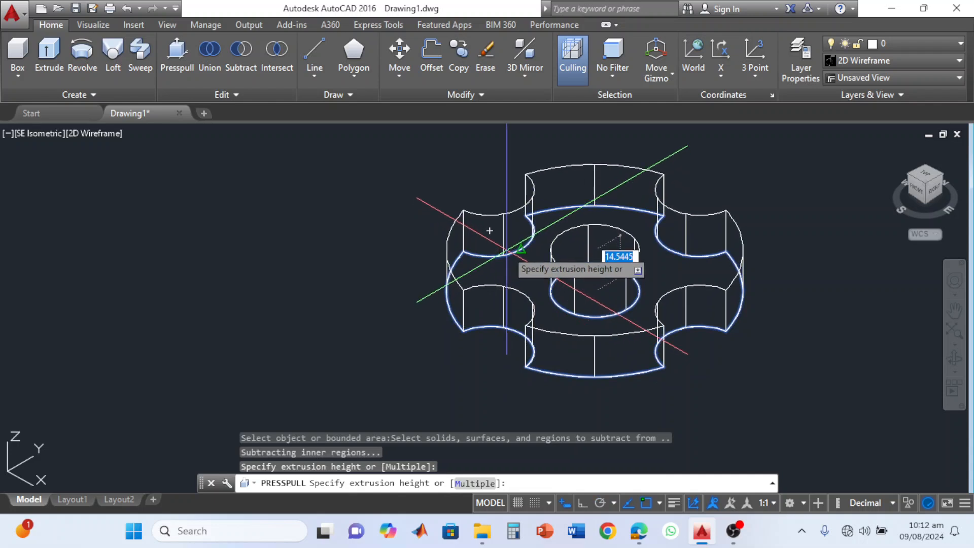
{"action": "left_click", "coordinate": [489, 232]}
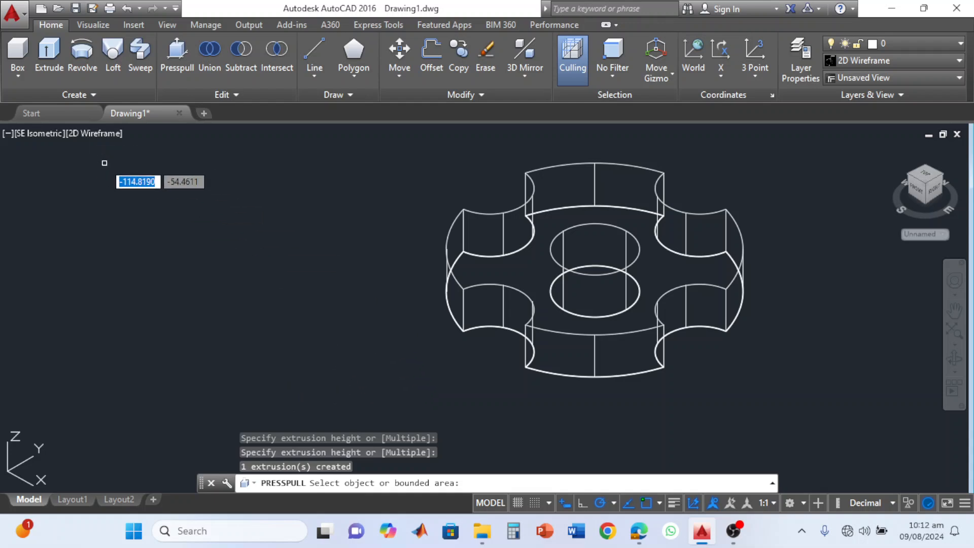
{"action": "key", "text": "Return"}
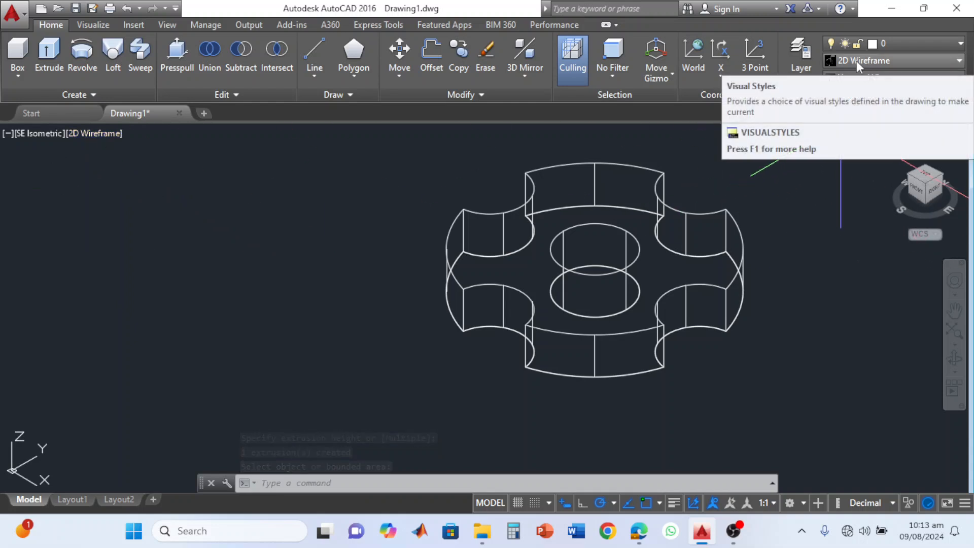
{"action": "left_click", "coordinate": [884, 60]}
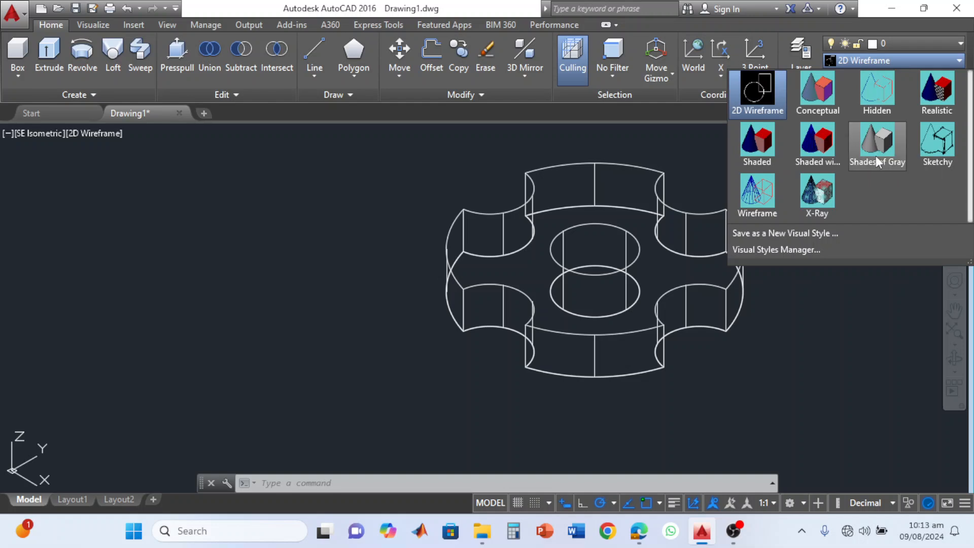
{"action": "left_click", "coordinate": [820, 145]}
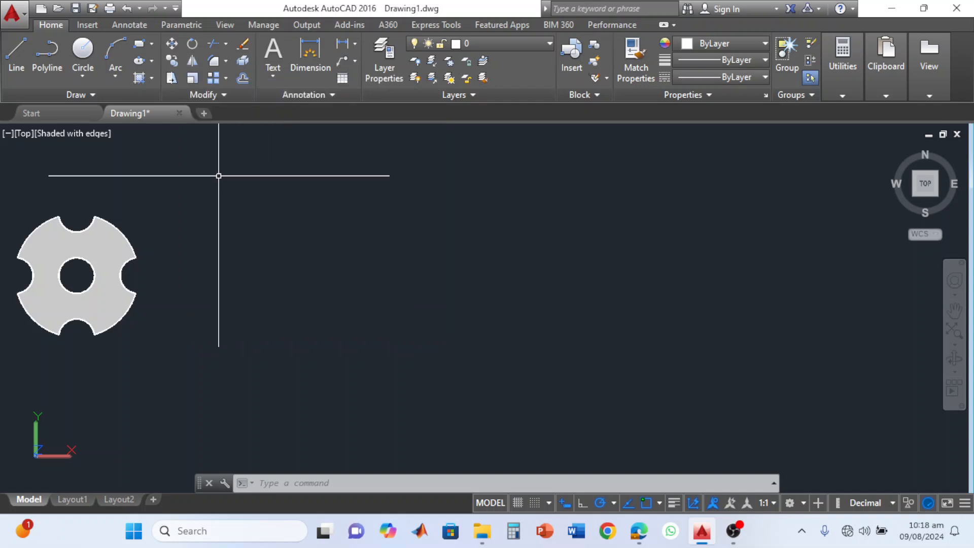
To the right of the shaded part, draw a vertical line about 103 units down, continued by a horizontal line about 49 units left.
{"action": "left_click", "coordinate": [22, 47]}
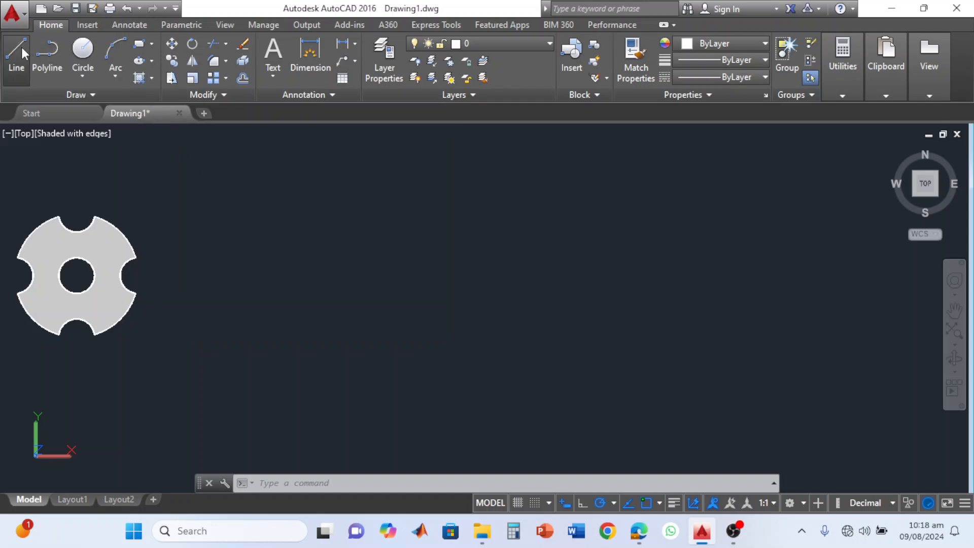
{"action": "left_click", "coordinate": [460, 221]}
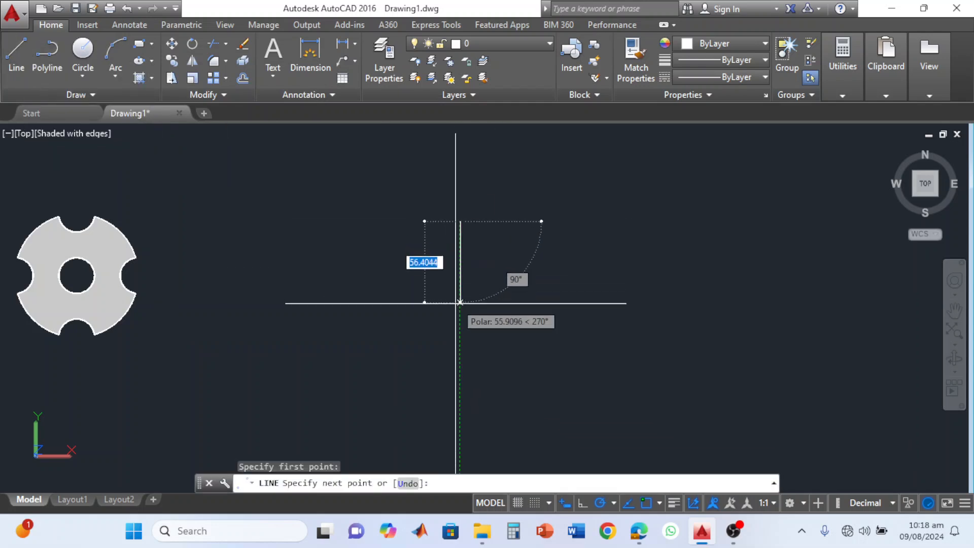
{"action": "left_click", "coordinate": [460, 369]}
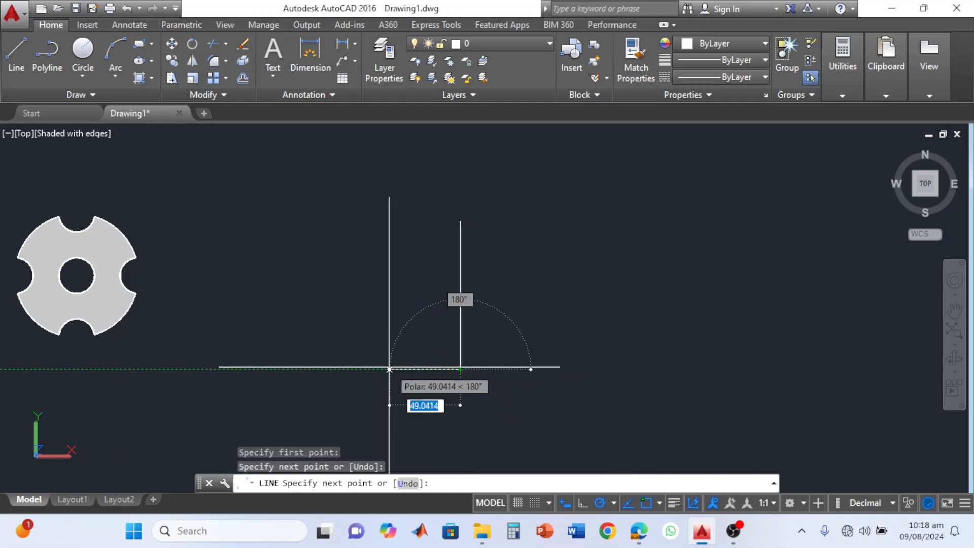
{"action": "left_click", "coordinate": [390, 369]}
{"action": "key", "text": "Return"}
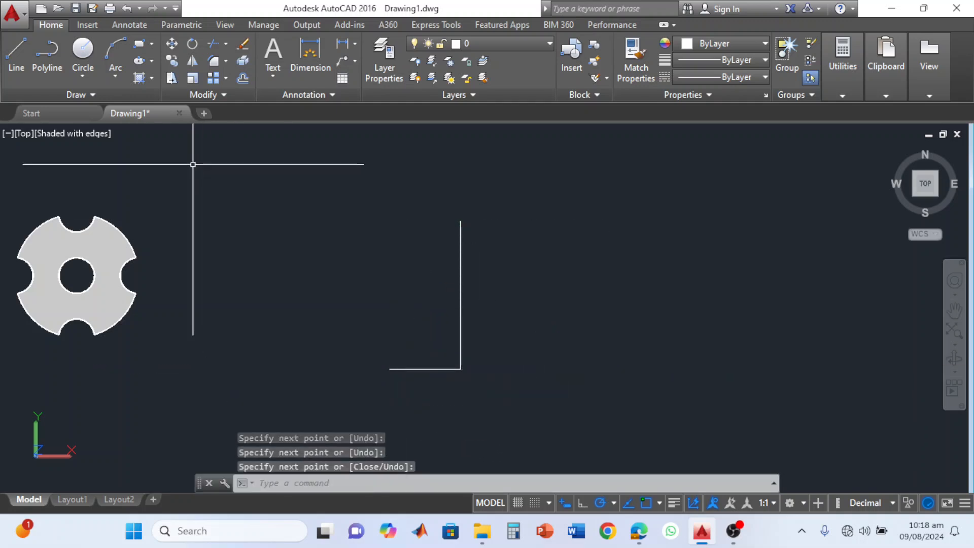
Draw a three-point arc from the left end of the horizontal line, curving upward and to the left.
{"action": "left_click", "coordinate": [114, 54]}
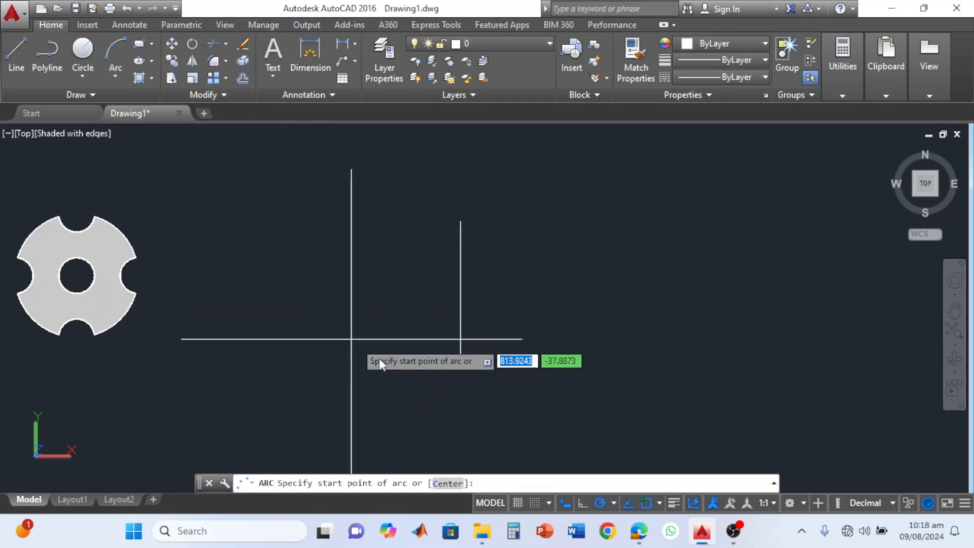
{"action": "left_click", "coordinate": [390, 370]}
{"action": "left_click", "coordinate": [378, 315]}
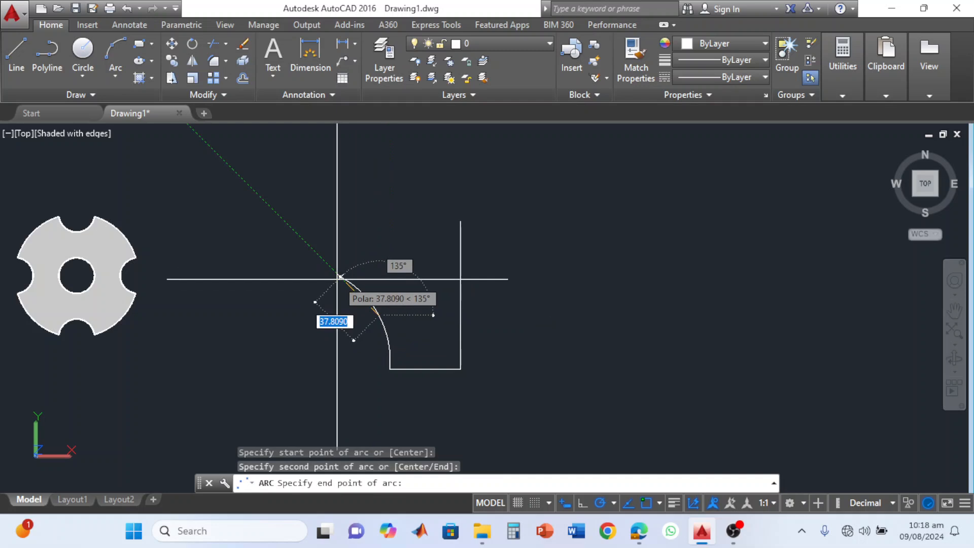
{"action": "left_click", "coordinate": [364, 300]}
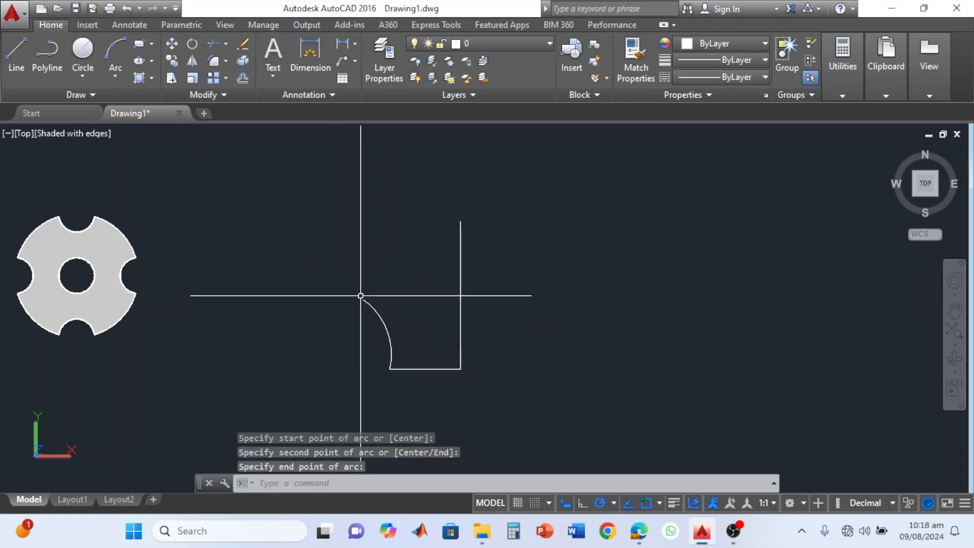
Close the profile with four connected lines zigzagging from the arc's upper end to a peak and down to the vertical line's top end.
{"action": "left_click", "coordinate": [16, 47]}
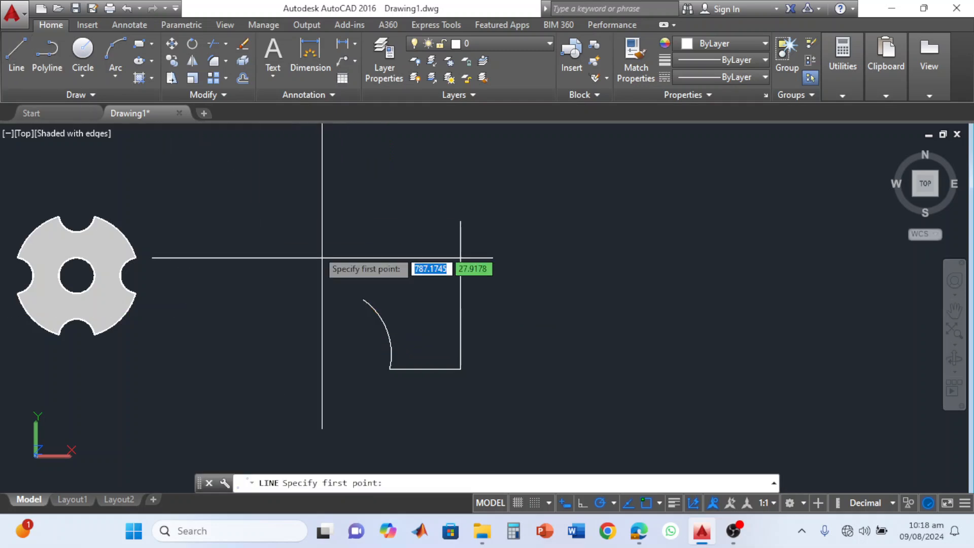
{"action": "left_click", "coordinate": [363, 299]}
{"action": "left_click", "coordinate": [391, 272]}
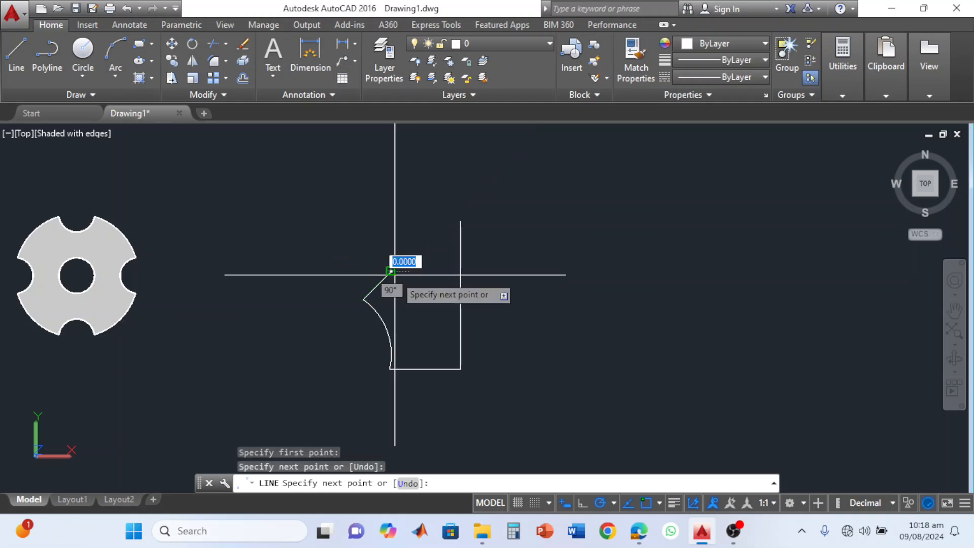
{"action": "left_click", "coordinate": [358, 217]}
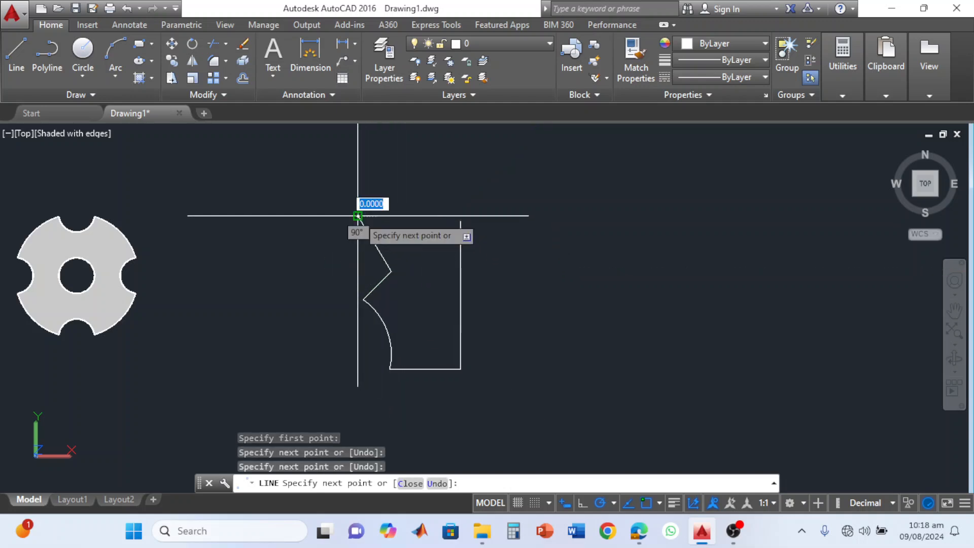
{"action": "left_click", "coordinate": [420, 174]}
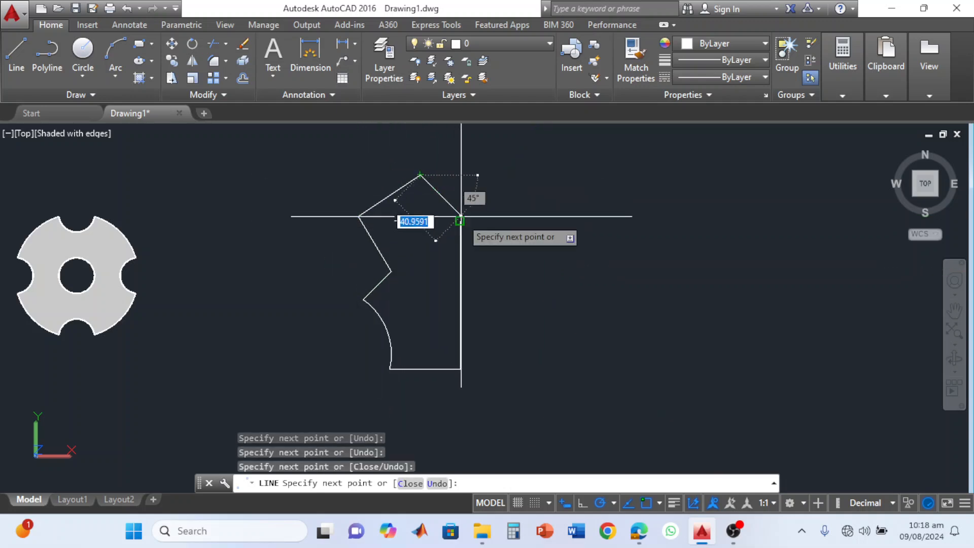
{"action": "left_click", "coordinate": [461, 222]}
{"action": "key", "text": "Escape"}
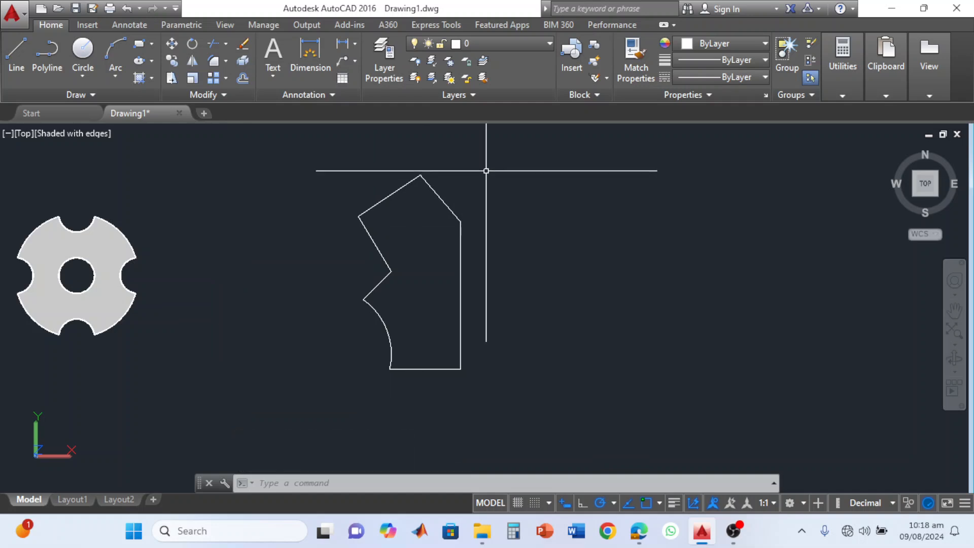
Mirror the whole closed profile about its vertical right-hand edge, keeping the source objects.
{"action": "left_click", "coordinate": [513, 144]}
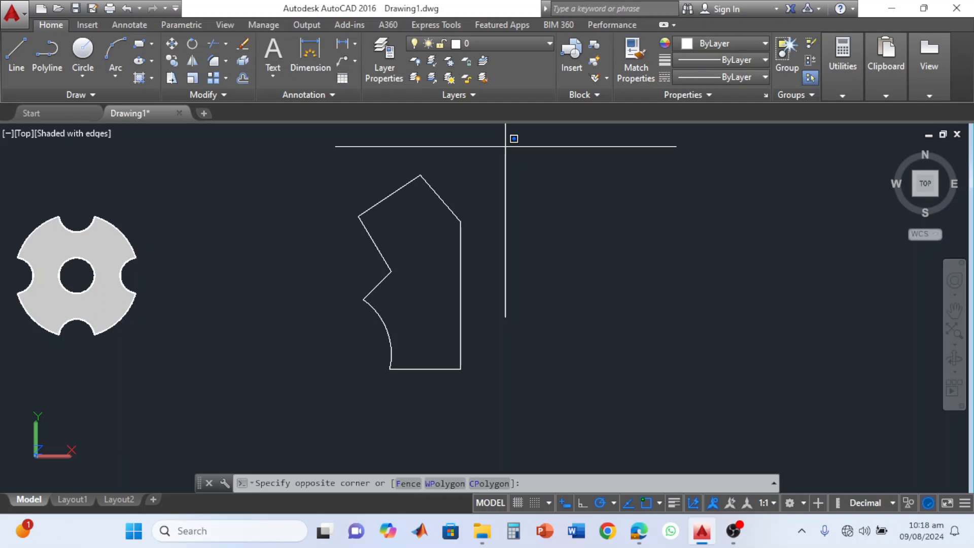
{"action": "left_click", "coordinate": [326, 404]}
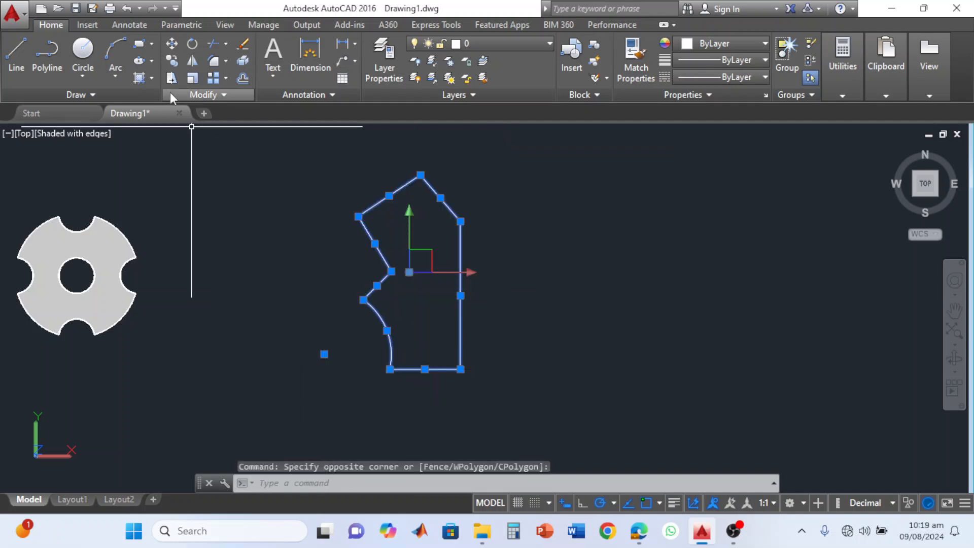
{"action": "left_click", "coordinate": [191, 66]}
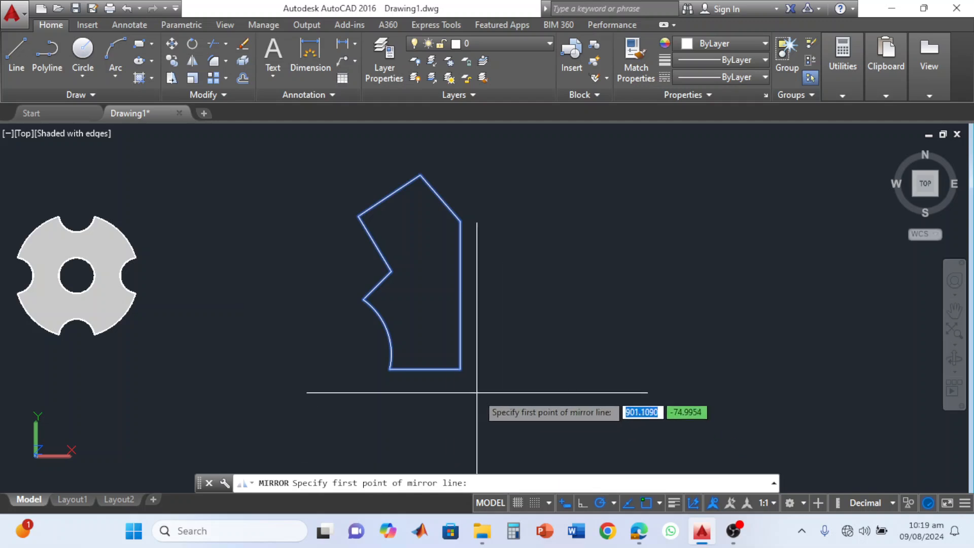
{"action": "left_click", "coordinate": [459, 369]}
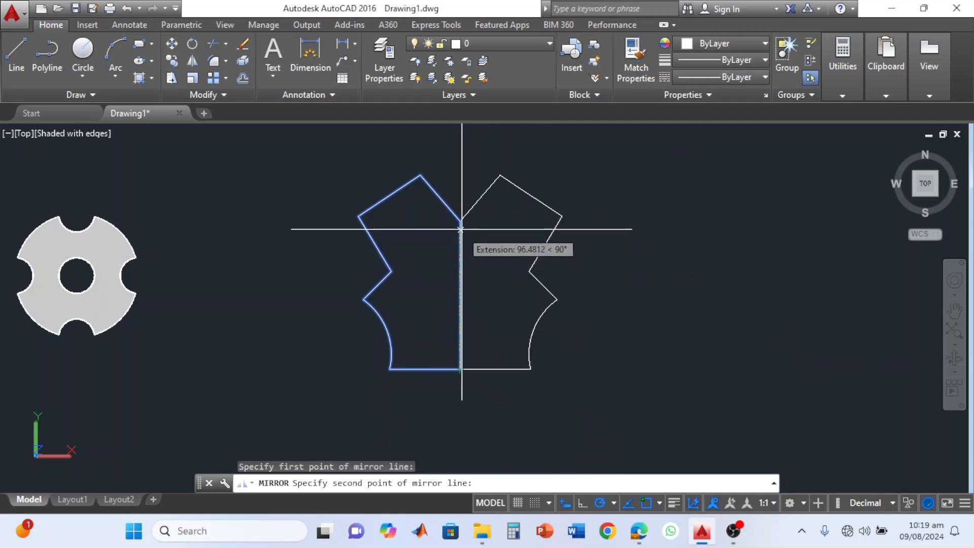
{"action": "left_click", "coordinate": [458, 172]}
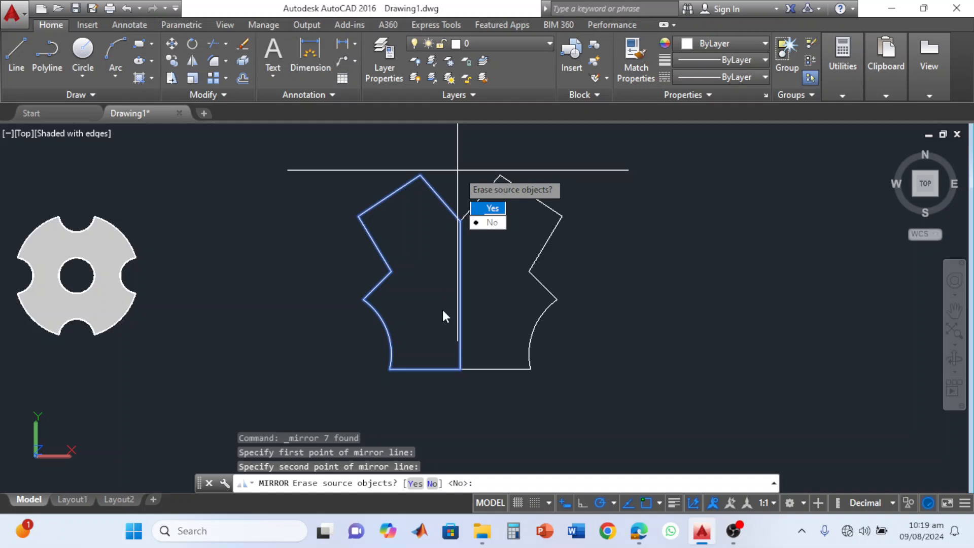
{"action": "type", "text": "n"}
{"action": "key", "text": "Return"}
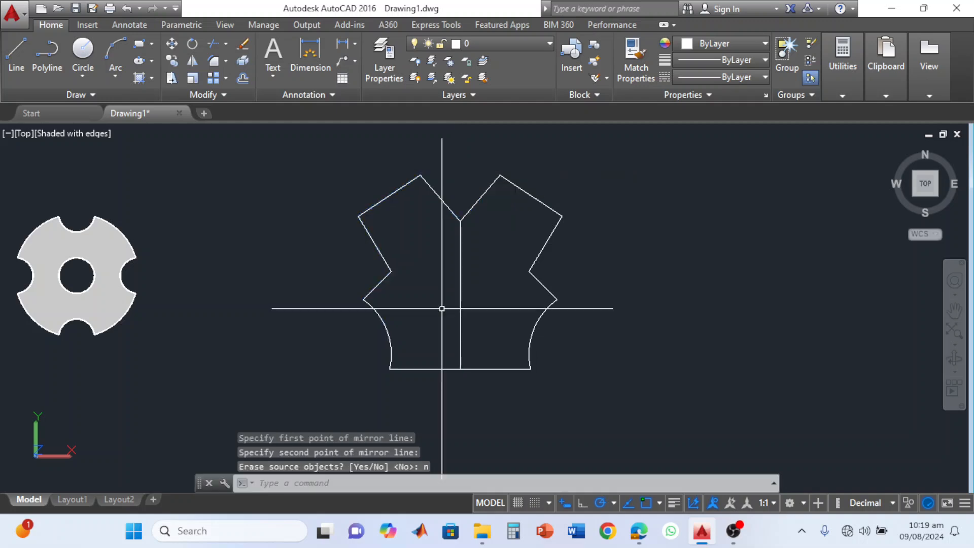
Delete the overlapping vertical lines along the mirror axis in the middle of the mirrored profile.
{"action": "left_click", "coordinate": [497, 288]}
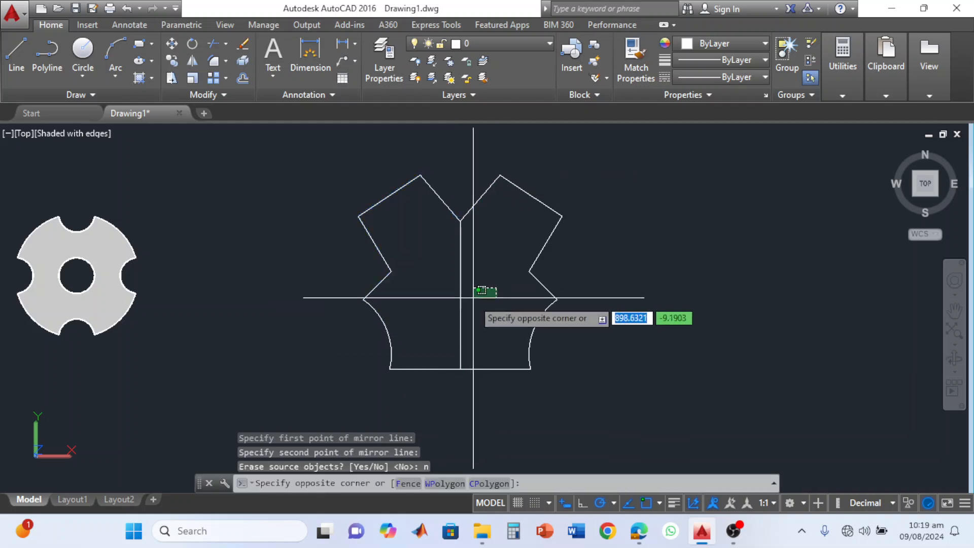
{"action": "left_click", "coordinate": [446, 301]}
{"action": "key", "text": "Delete"}
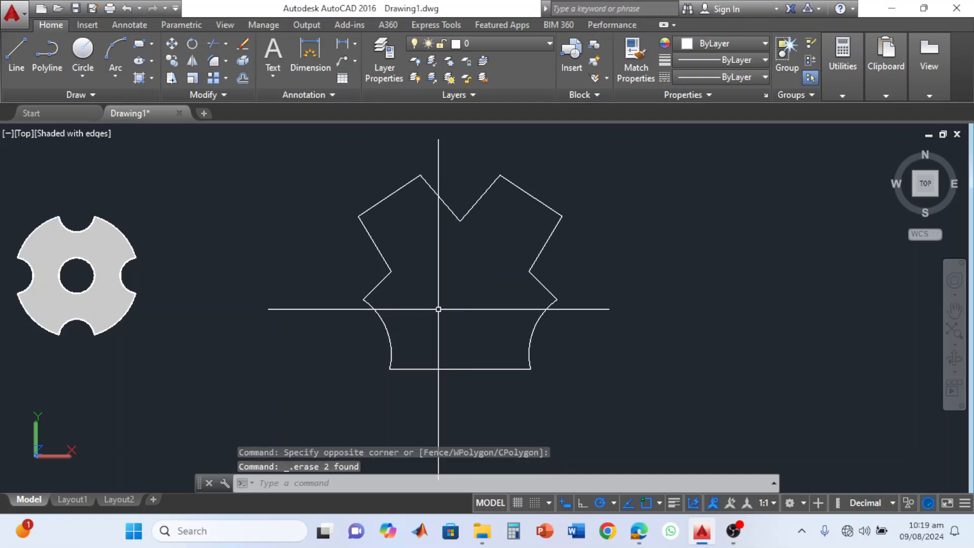